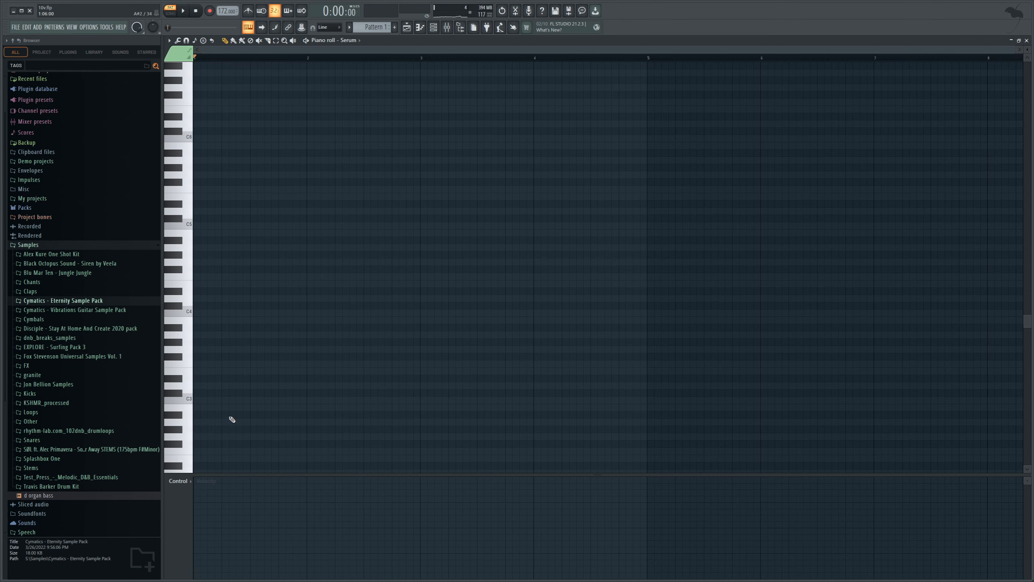
- Enter a two-bar bass line of F2, a short G#2 and A#2, and preview it with the metronome off
scroll(229, 416, "down", 2)
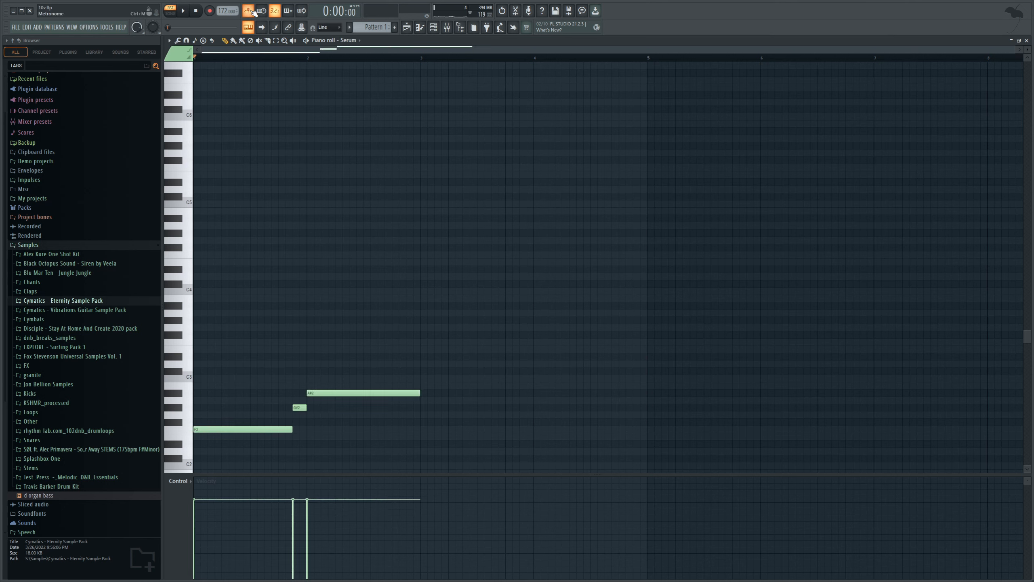
left_click(253, 11)
key("space")
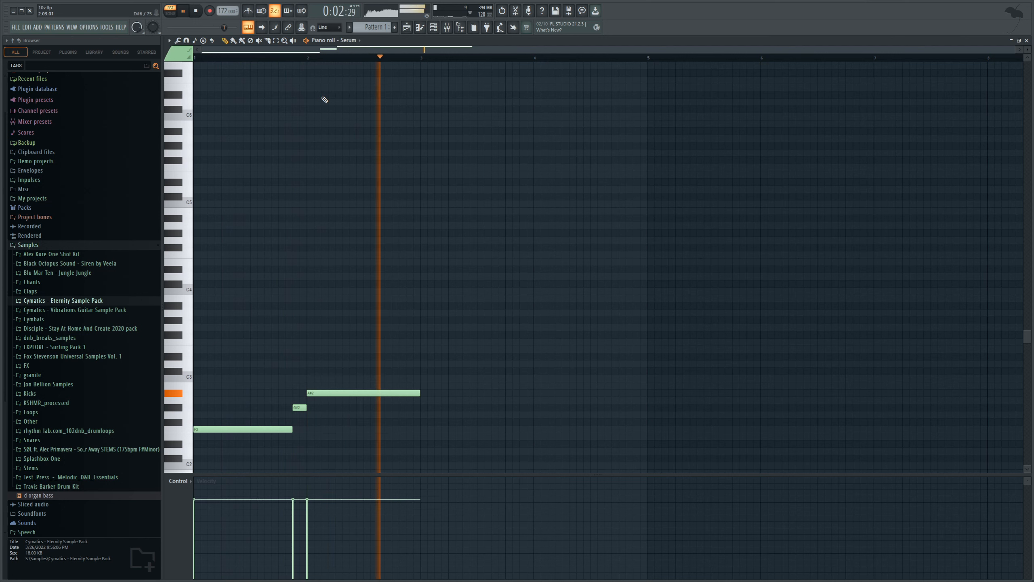
key("space")
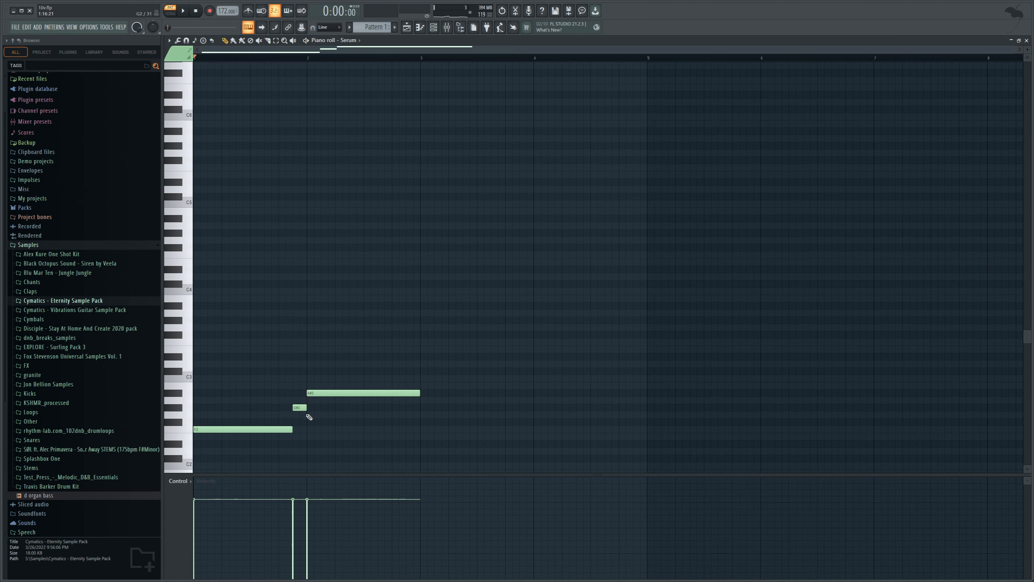
left_click_drag(313, 418, 300, 407)
left_click(265, 429, "ctrl+shift")
left_click(323, 393, "ctrl+shift")
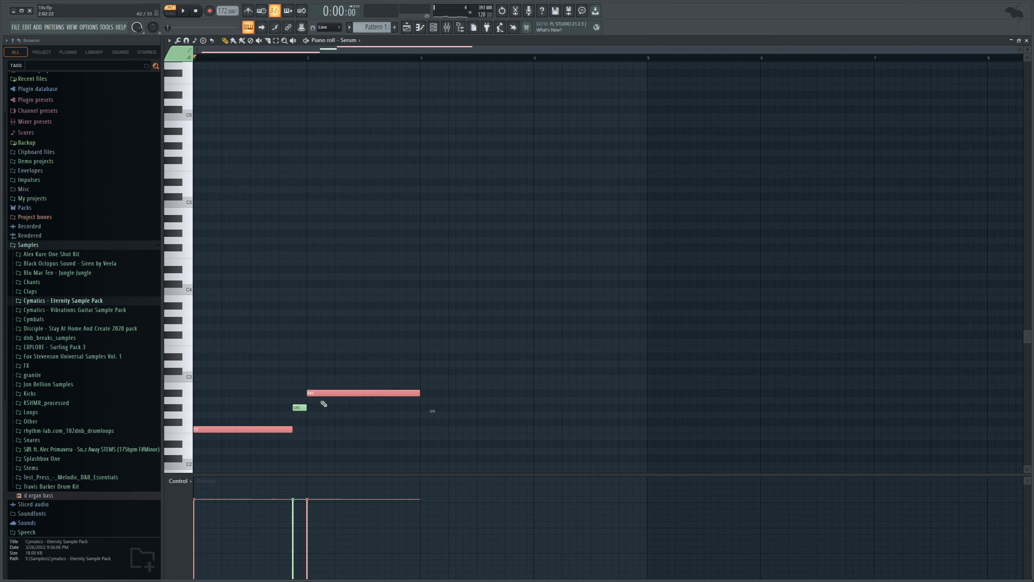
left_click(372, 60, "ctrl")
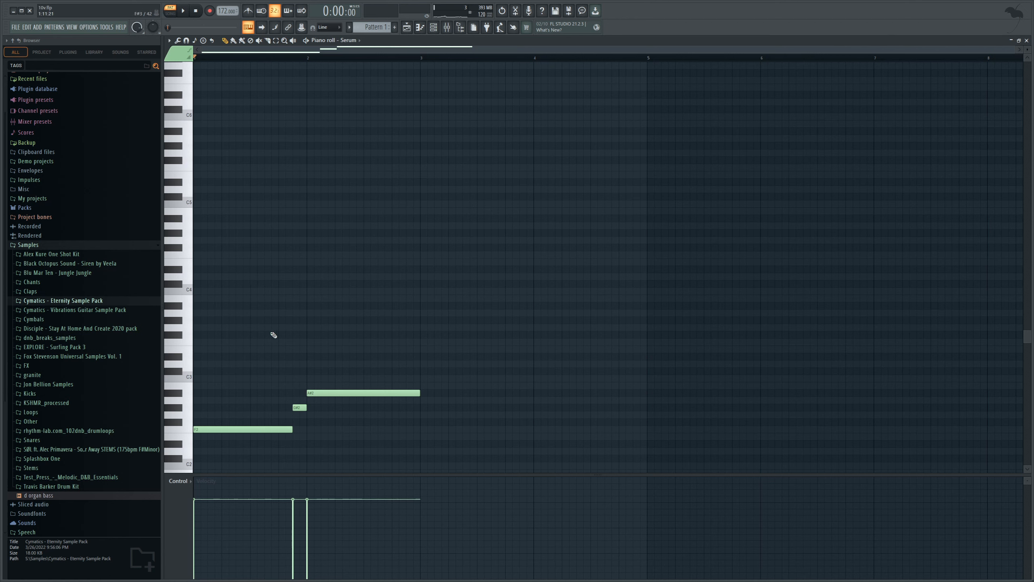
- Add one-bar root notes F4 and A#4 two octaves above the matching bass notes and preview them
left_click(219, 256)
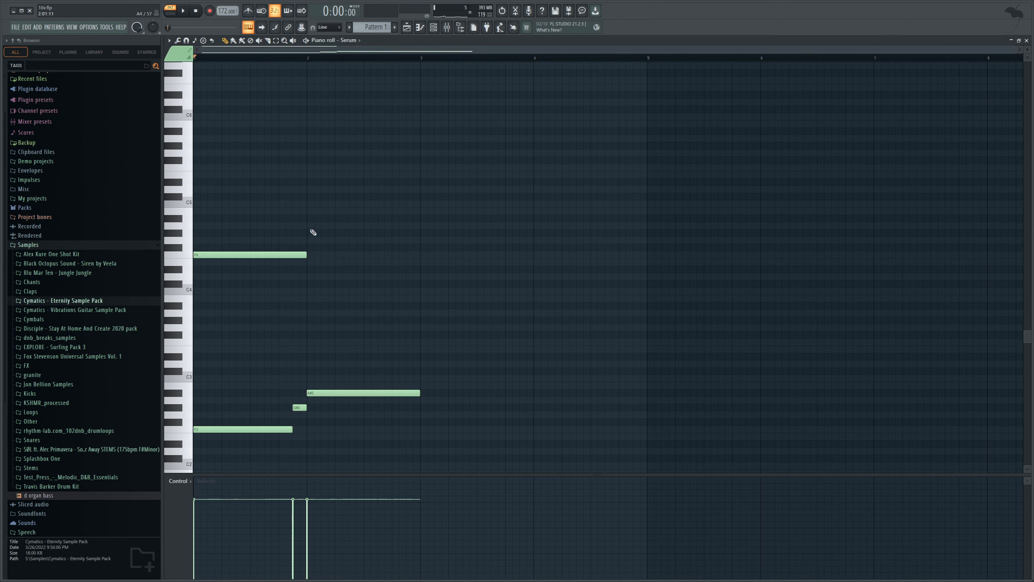
left_click_drag(313, 232, 319, 219)
key("space")
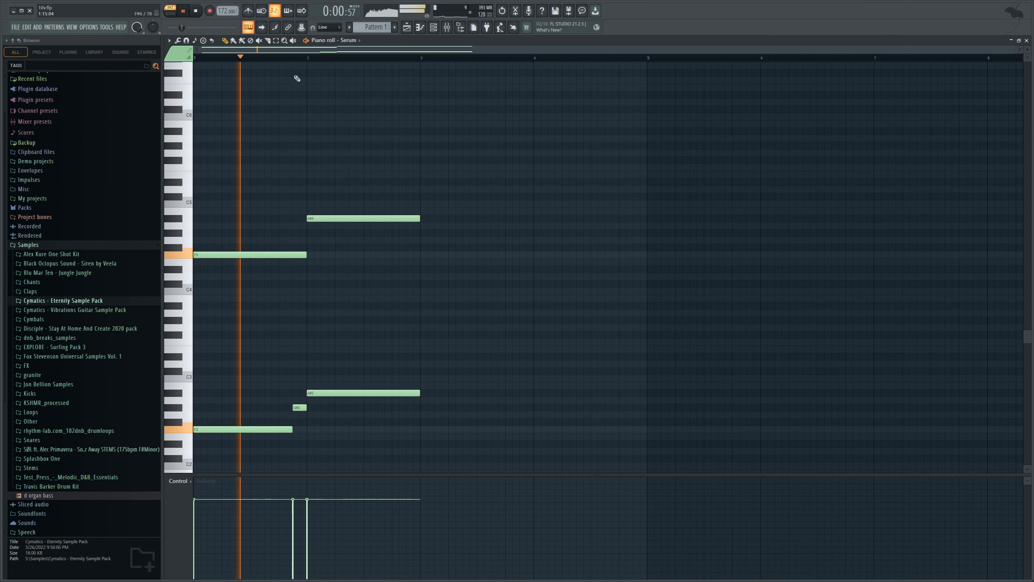
key("space")
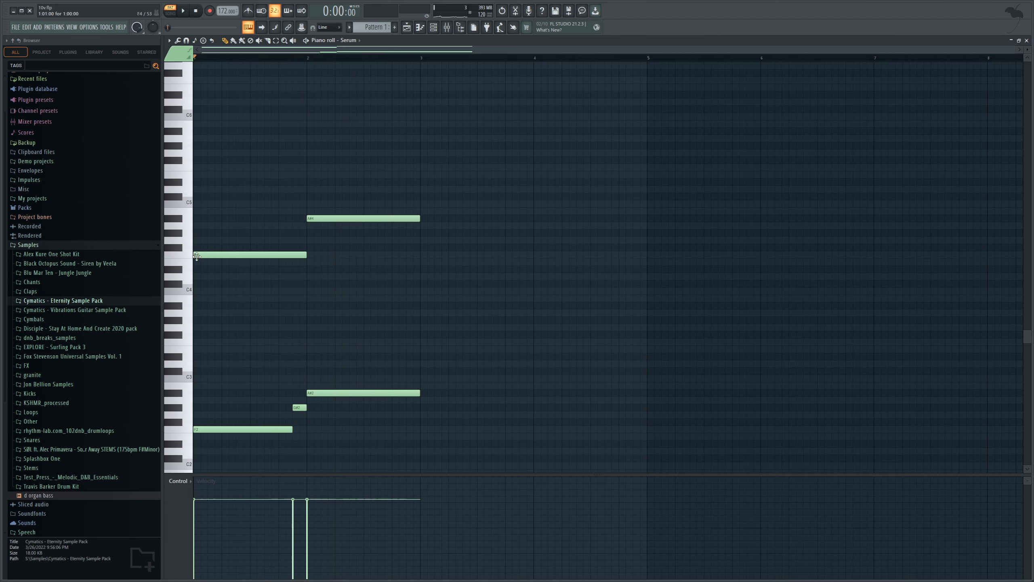
- Complete the two chords by stacking A4 and C5 over F4, and D5 and F5 over A#4, and preview them
left_click_drag(197, 253, 197, 204)
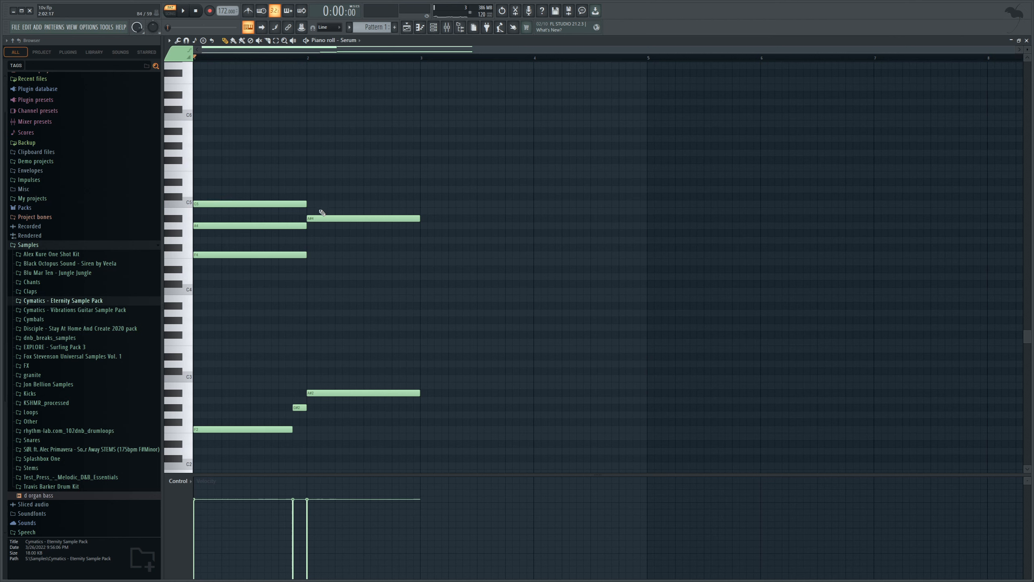
left_click_drag(314, 217, 312, 161)
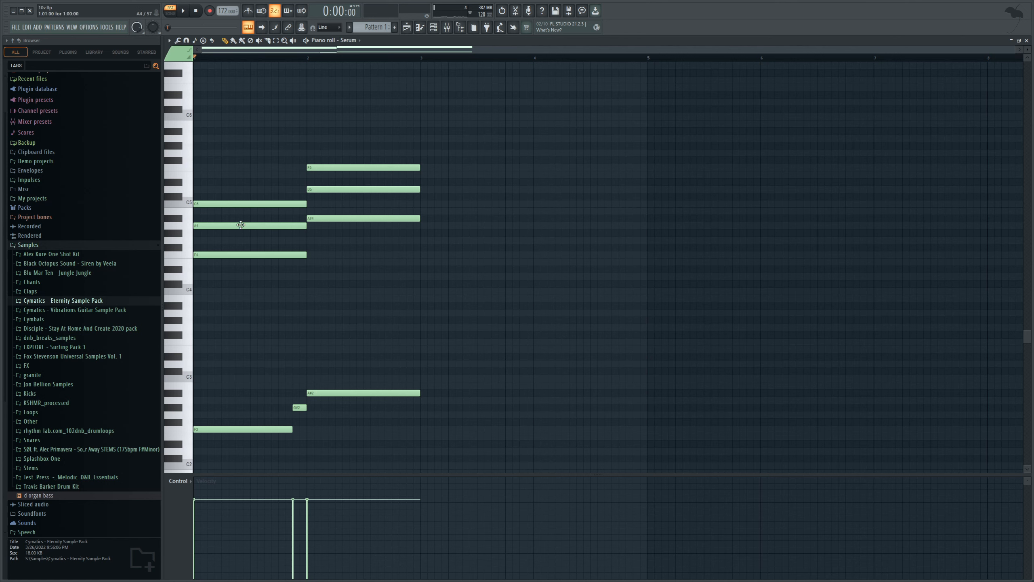
left_click(241, 225, "ctrl")
left_click(326, 189, "ctrl")
mouse_move(253, 222)
left_mouse_down()
mouse_move(255, 233)
mouse_move(254, 222)
left_mouse_up()
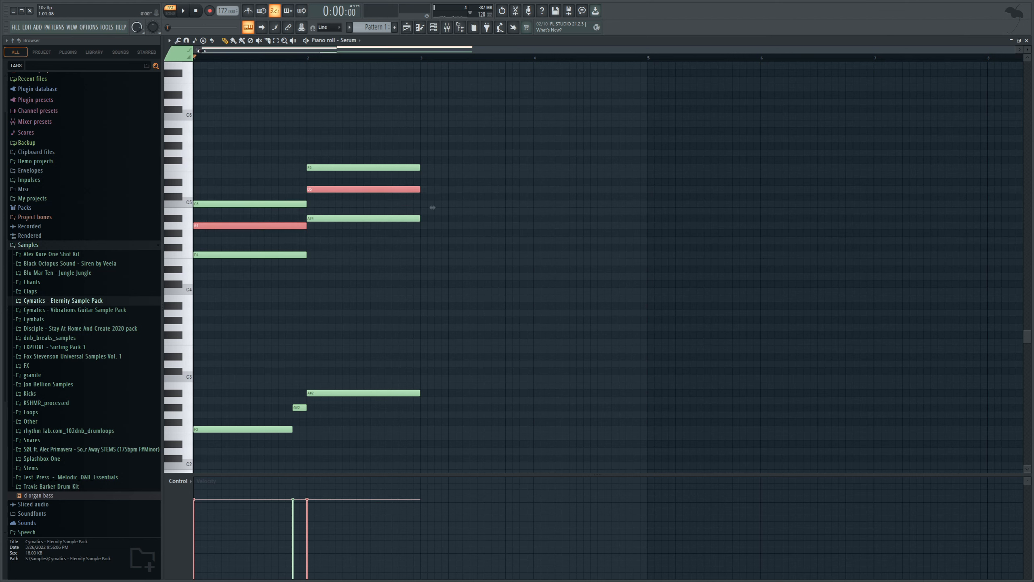
key("space")
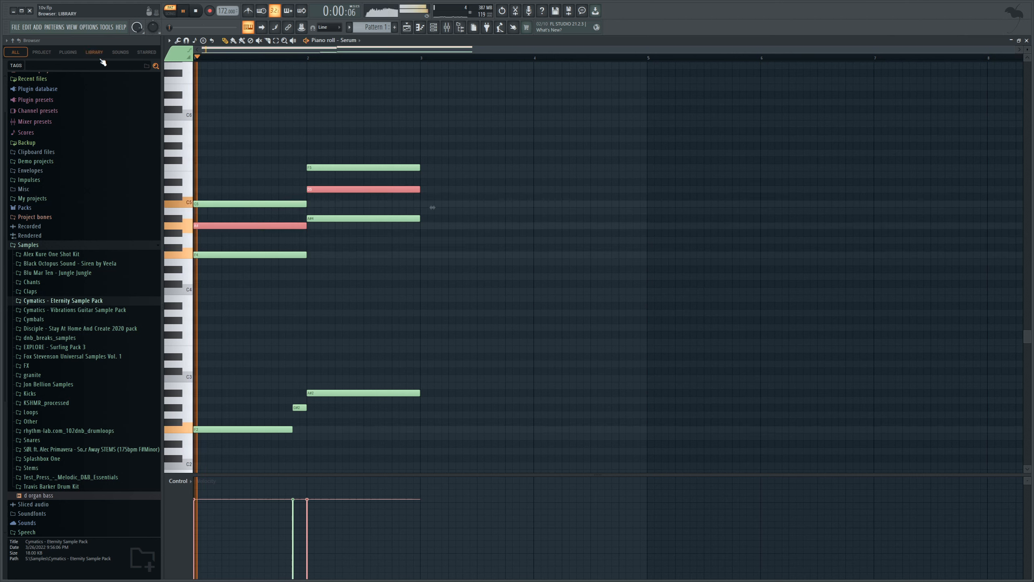
left_click(350, 62, "ctrl")
key("space")
- Lower the first chord's third to G#4 and play the progression back
left_click_drag(278, 226, 279, 233)
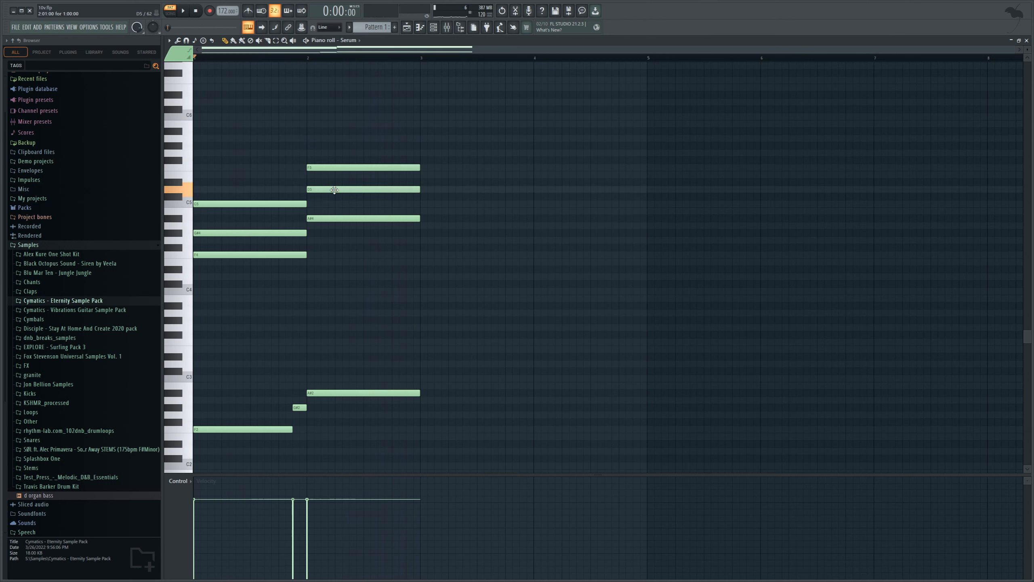
key("space")
left_click_drag(334, 190, 316, 190)
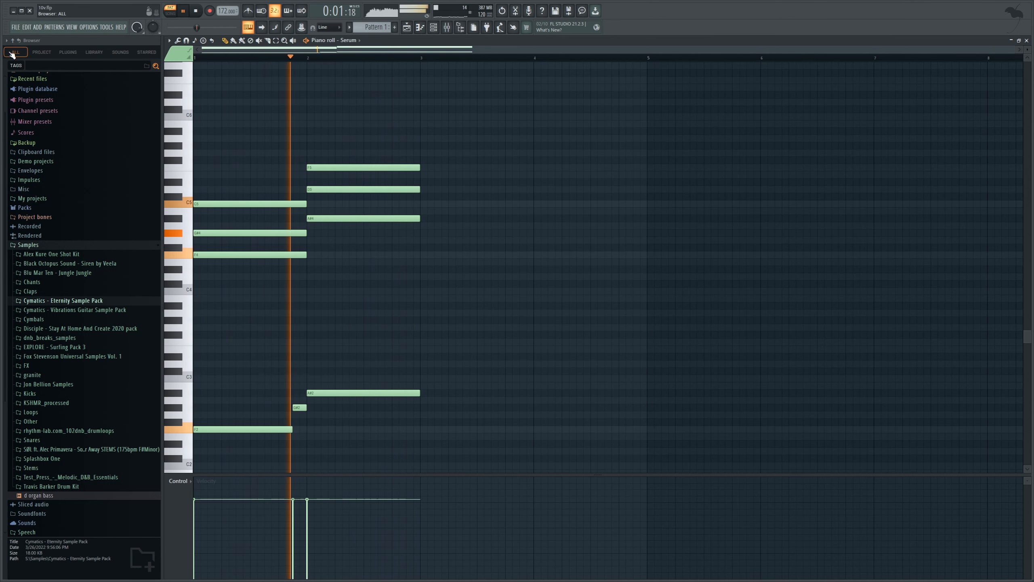
key("space")
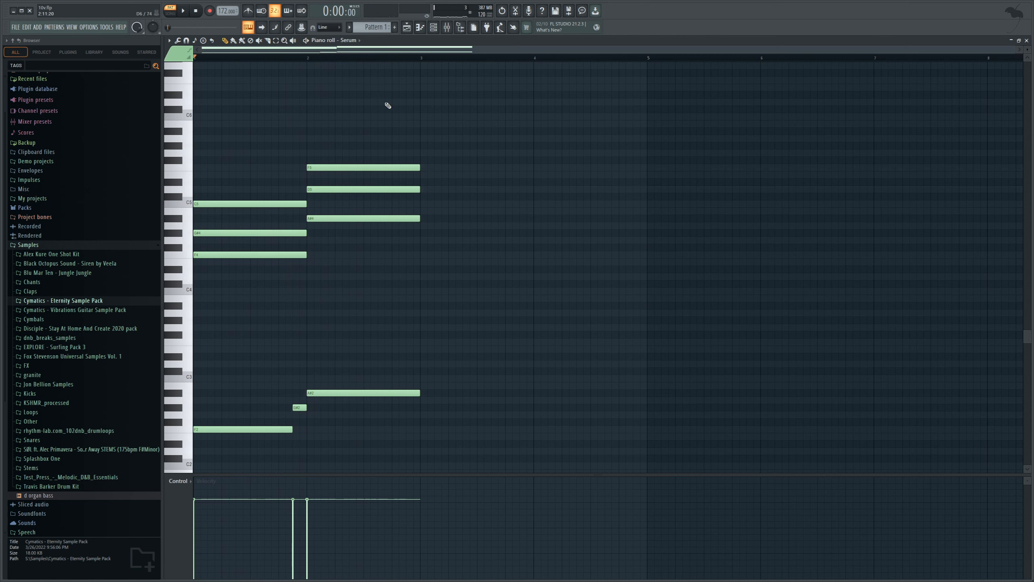
- Open the Serum instrument to check its patch while the chords play, and return to the piano roll
key("F6")
left_click(343, 354)
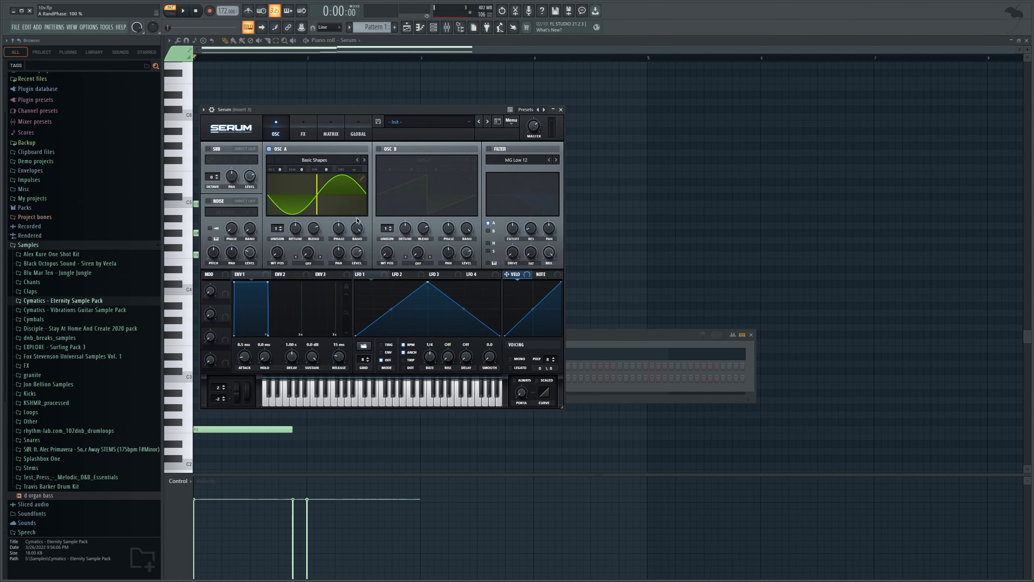
left_click(187, 13)
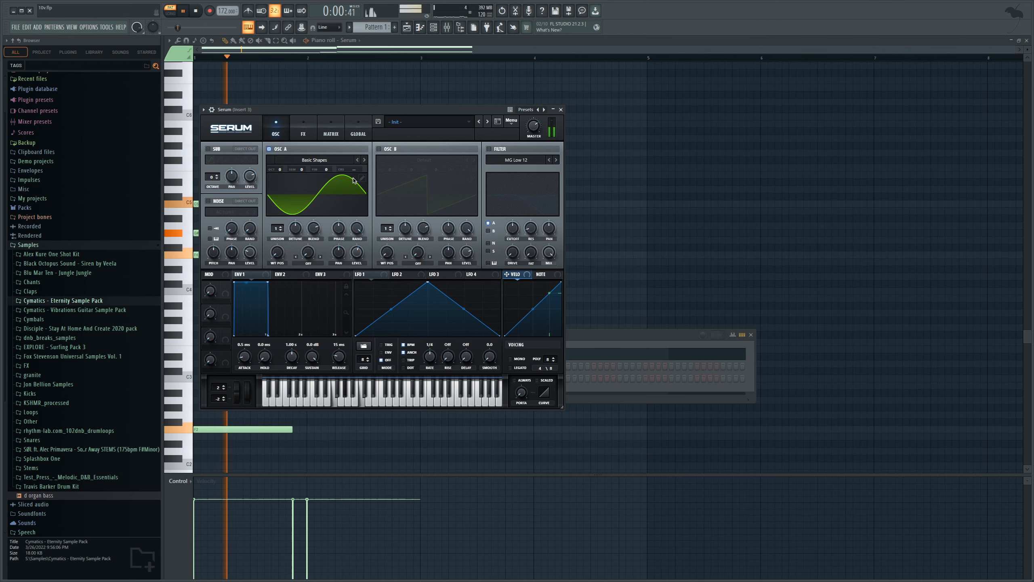
left_click(375, 40)
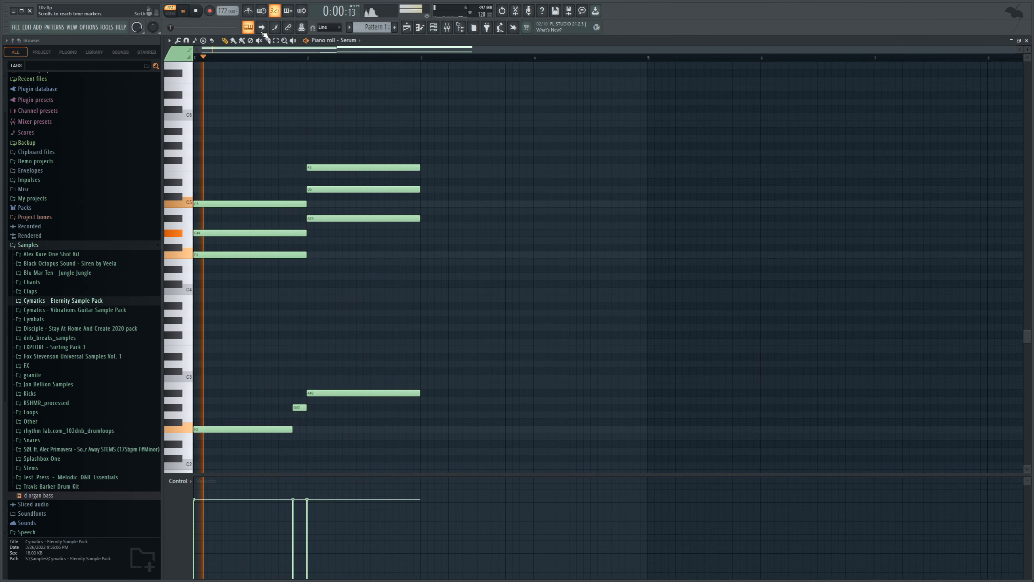
key("space")
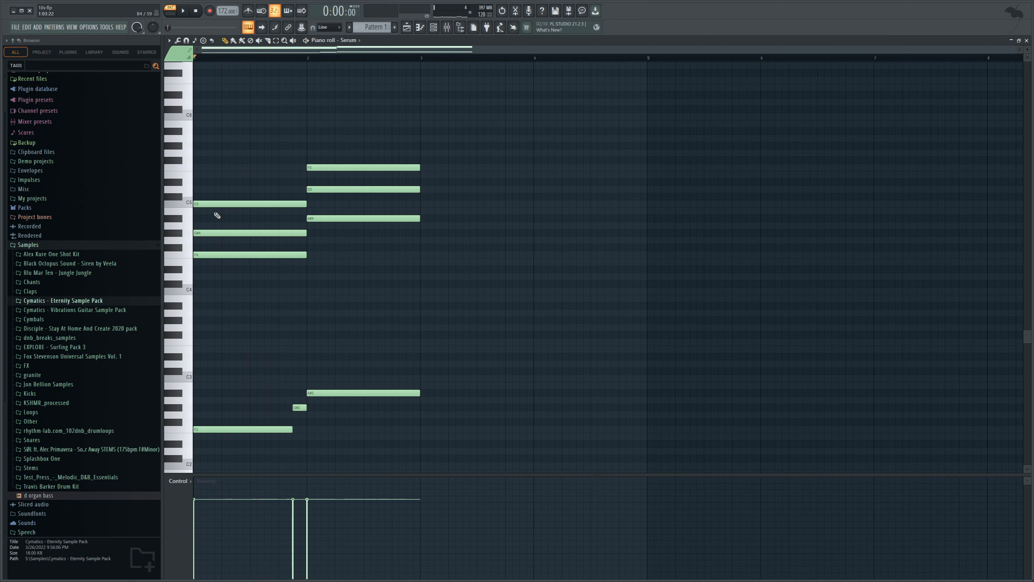
- Raise the thirds of both chords, G#4 and D5, by one octave and preview the wider voicing
left_click(215, 233, "ctrl")
left_click(325, 189, "ctrl+shift")
key("ctrl+Up")
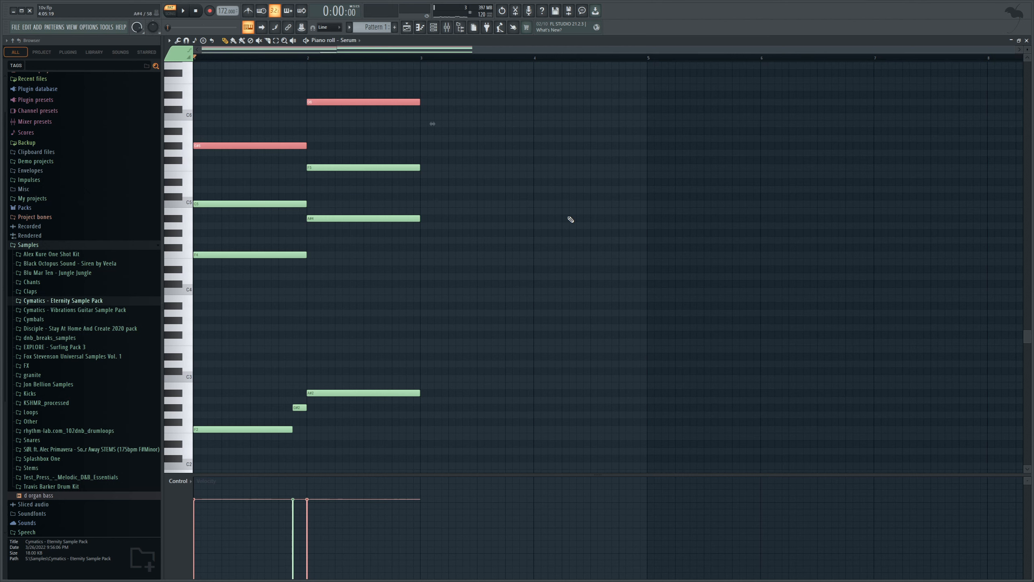
key("space")
scroll(570, 219, "up", 2)
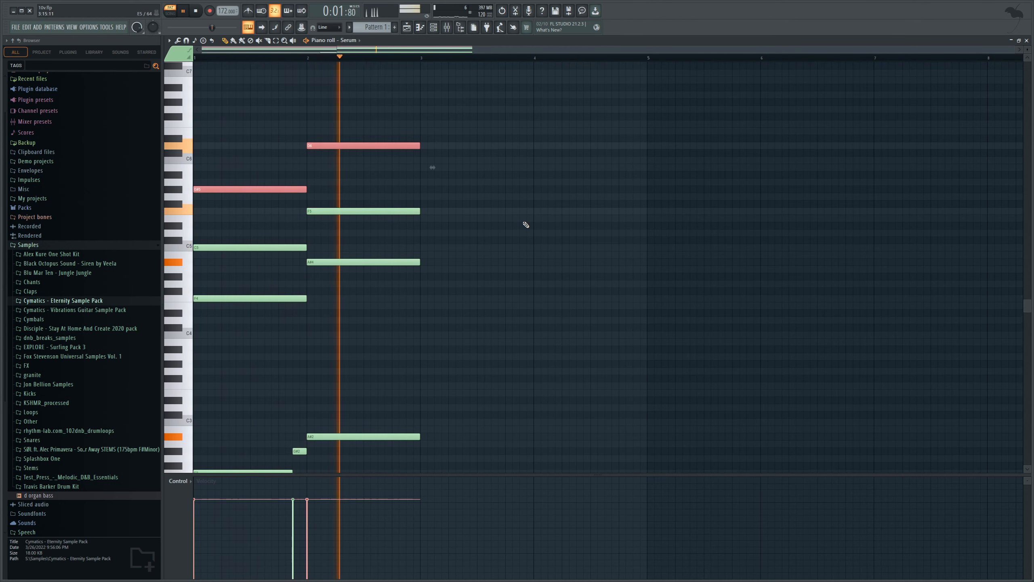
key("space")
- Lower the second chord's D6 by one octave and preview the progression
left_click(359, 146)
key("ctrl+Down")
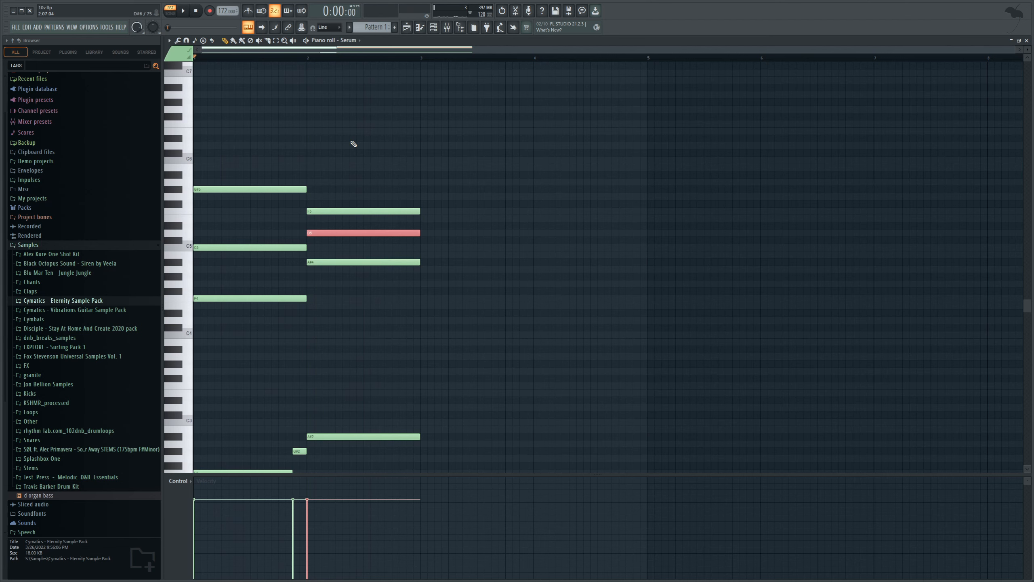
key("space")
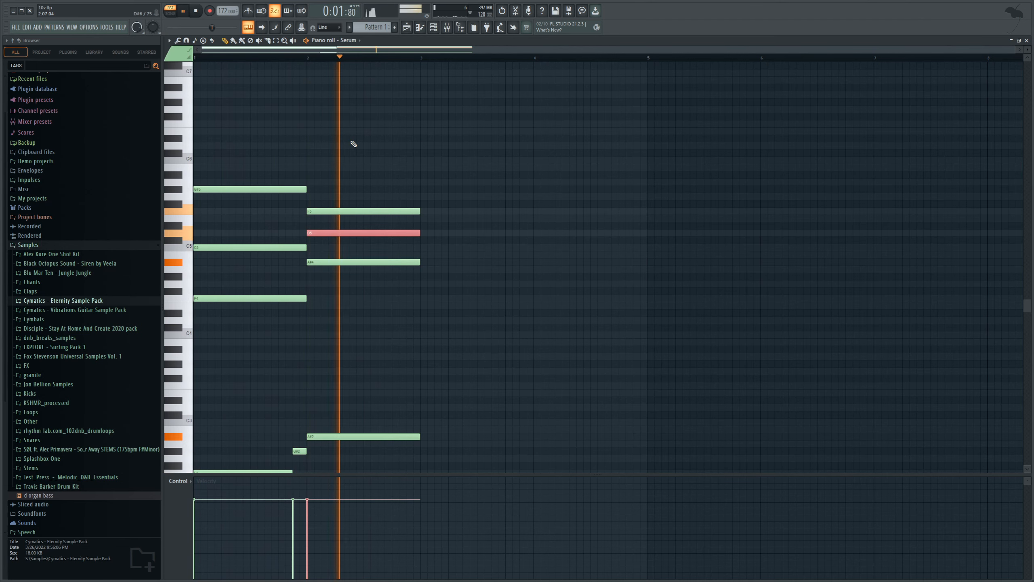
scroll(346, 145, "down", 3)
key("space")
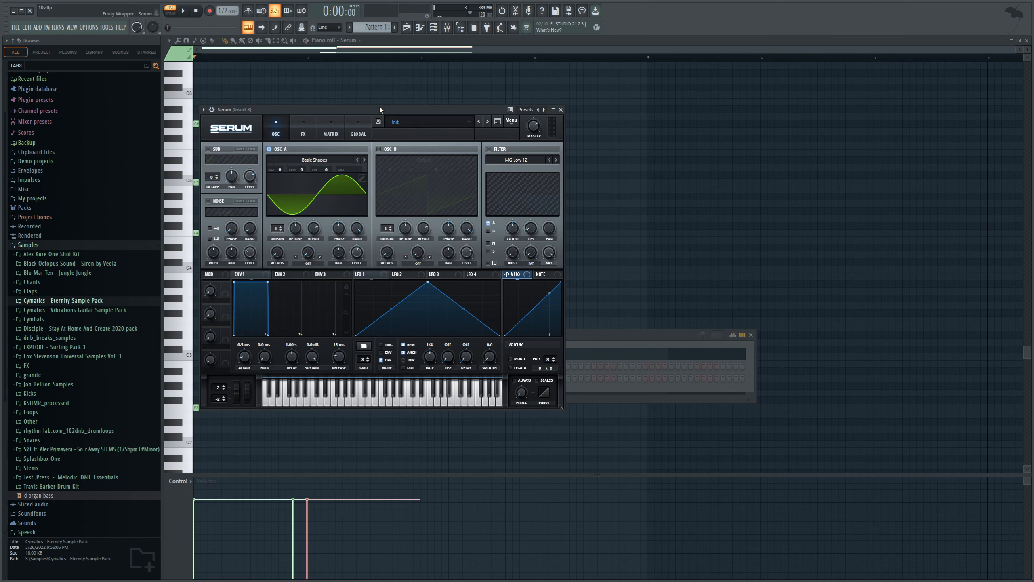
- Move the Serum window off the notes, switch oscillator A to the Default saw wavetable and preview the sound
left_click_drag(378, 106, 508, 138)
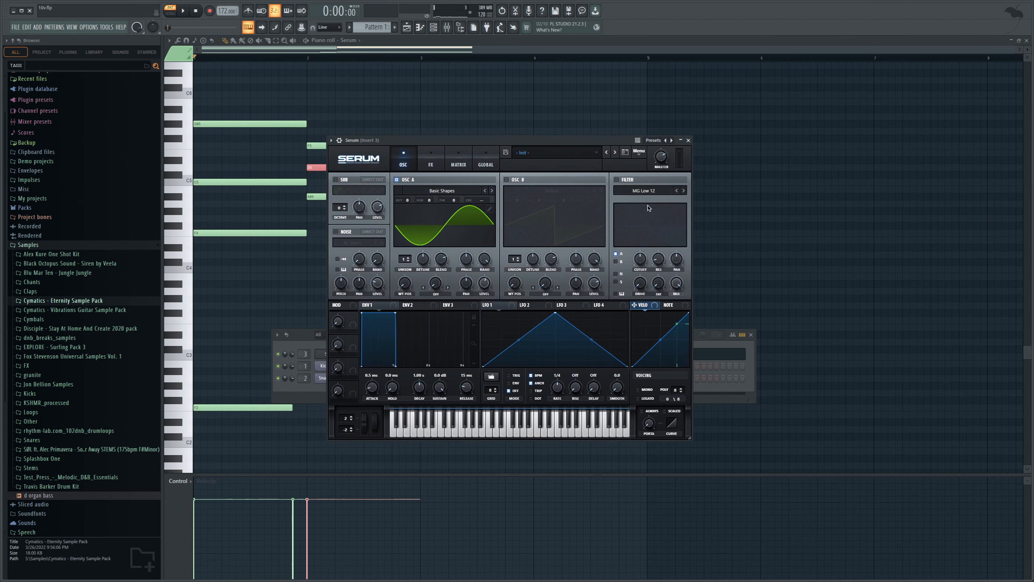
left_click(184, 13)
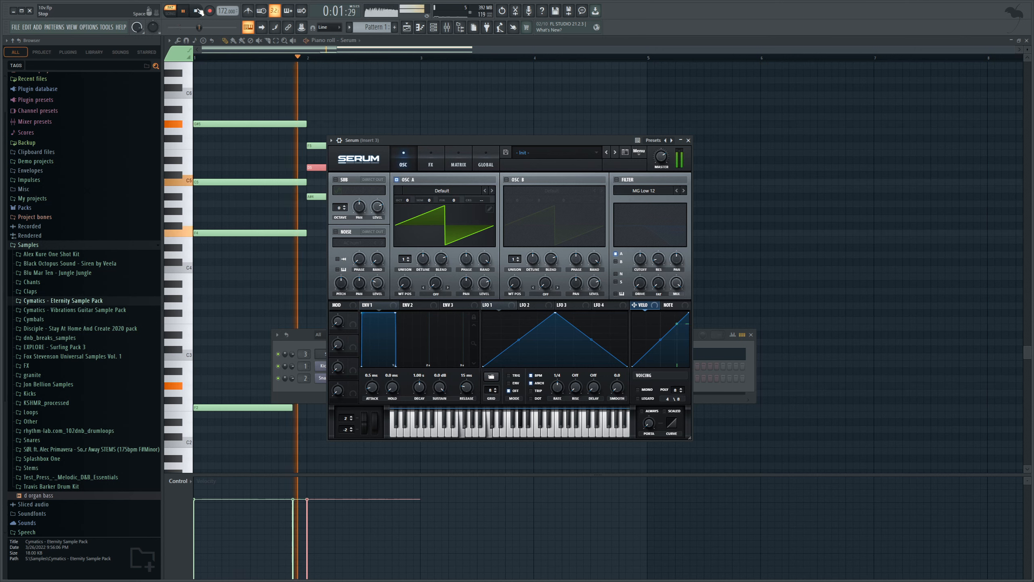
left_click(197, 11)
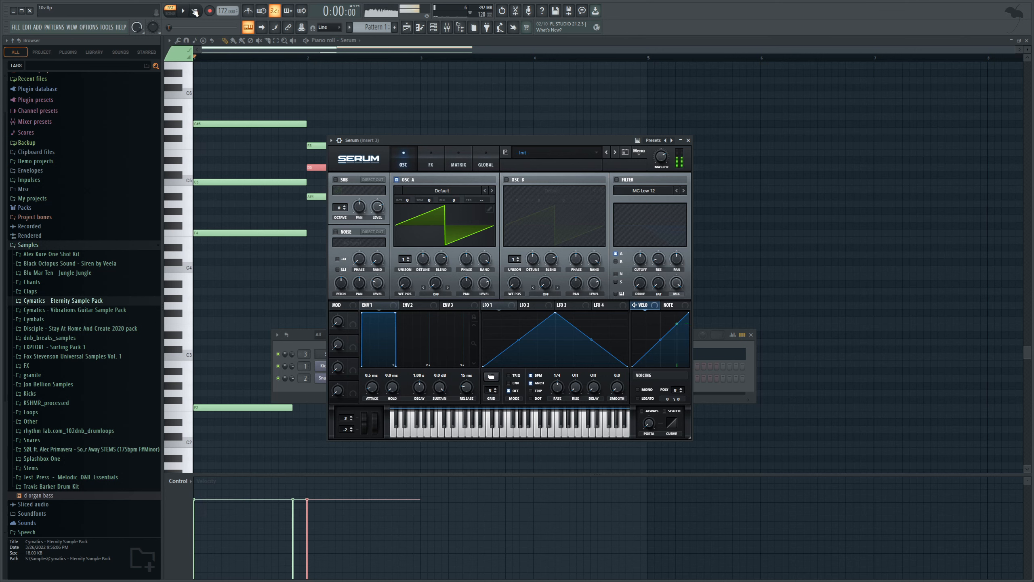
- Set oscillator A to 7 unison voices and enable oscillator B one octave up, also with 7 unison voices
left_click_drag(402, 145, 483, 202)
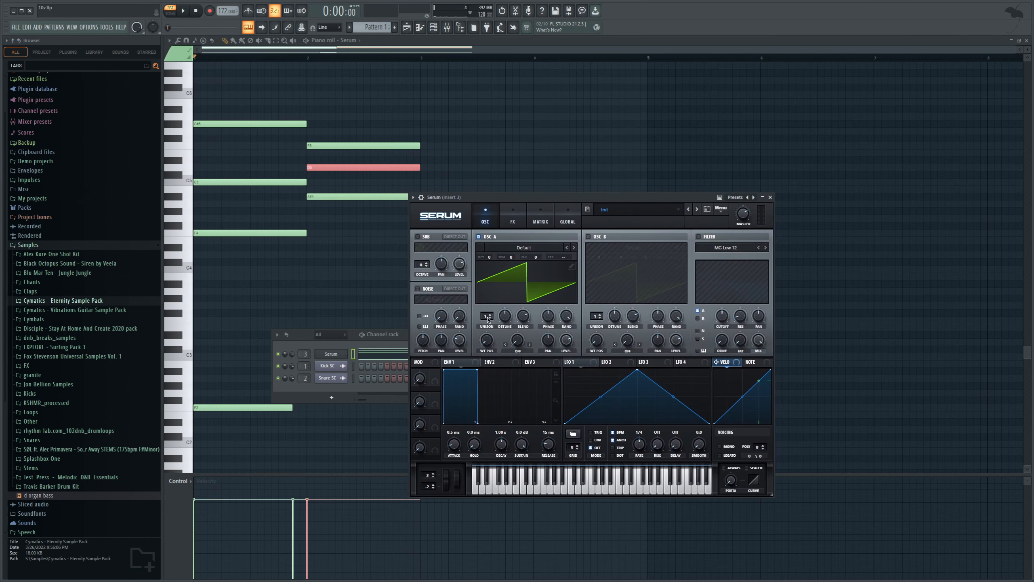
mouse_move(486, 324)
left_mouse_down()
mouse_move(486, 306)
mouse_move(505, 323)
left_mouse_up()
left_click(183, 12)
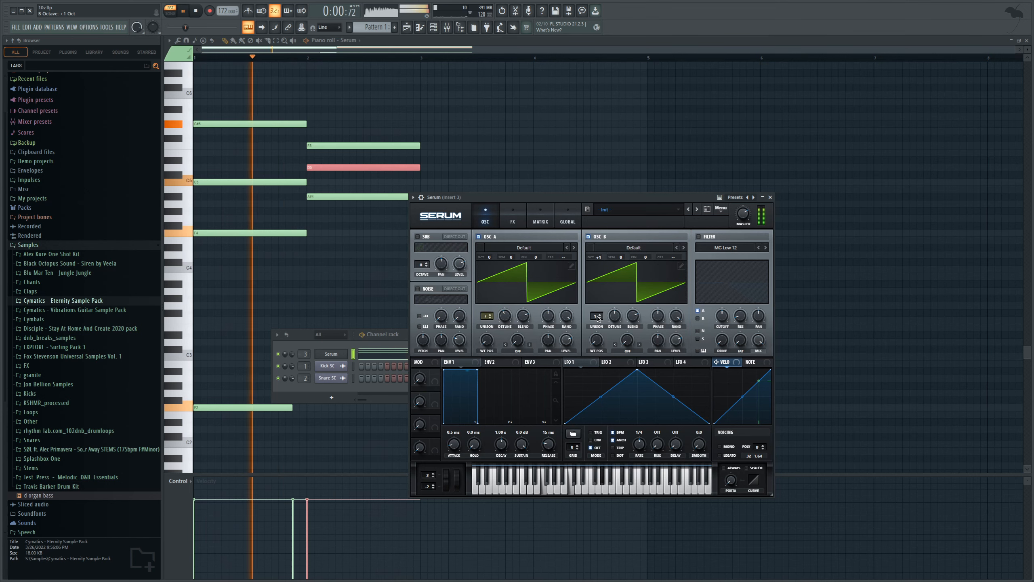
left_click_drag(597, 319, 597, 303)
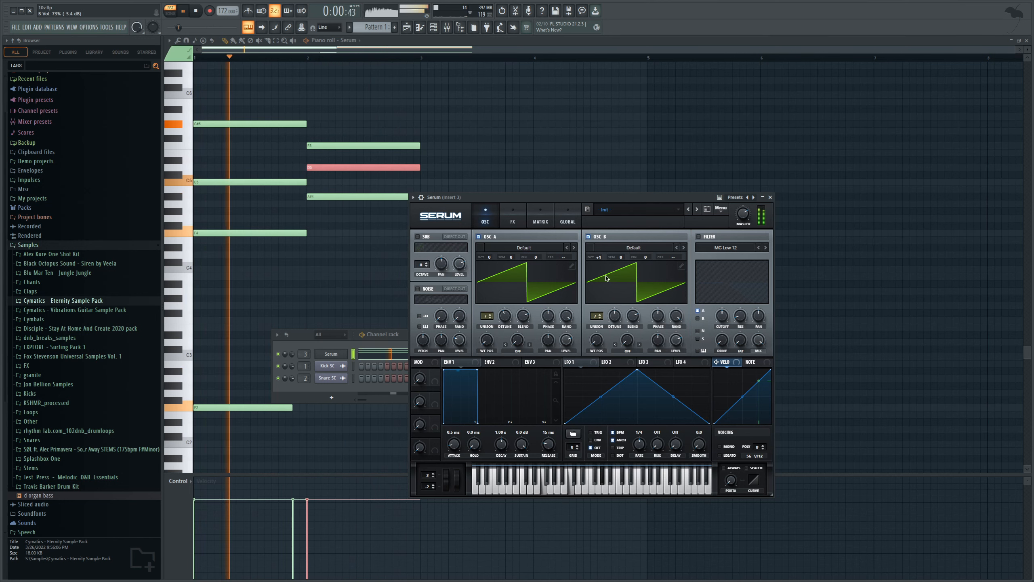
- Enable the MG Low 12 filter for both oscillators and assign LFO 1 to its cutoff
left_click(708, 237)
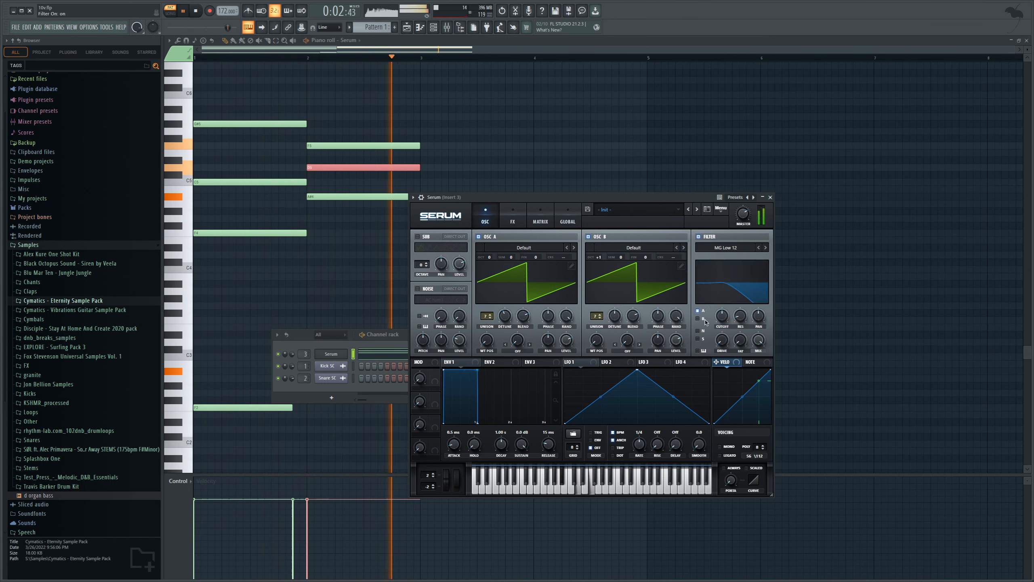
left_click(697, 318)
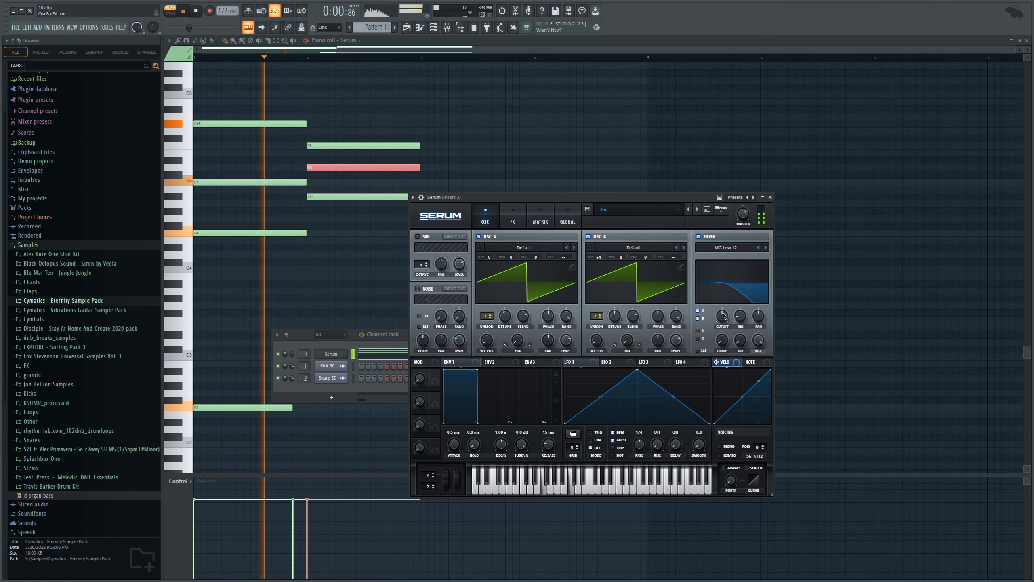
left_click_drag(589, 362, 721, 317)
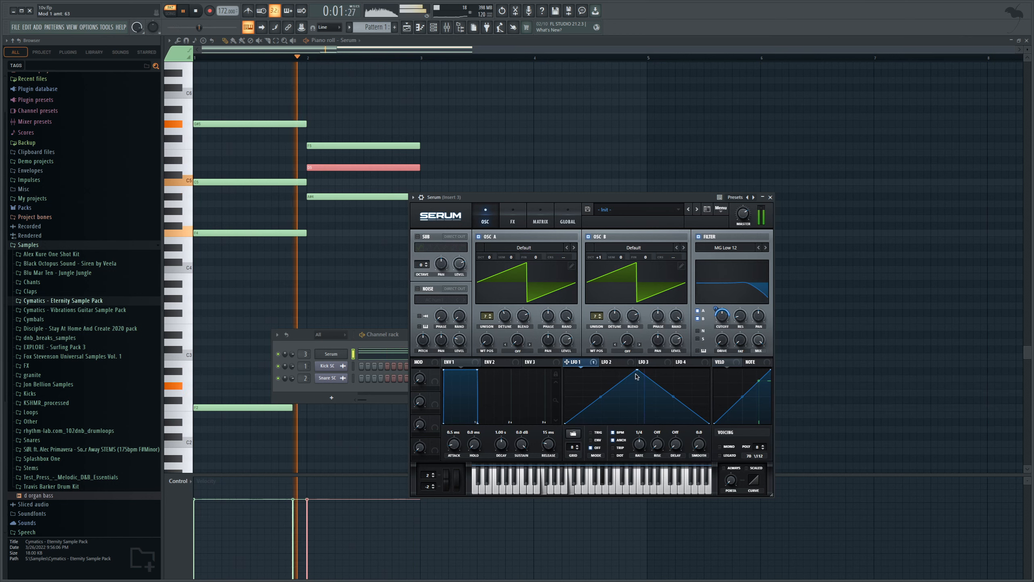
- Reshape LFO 1 into a descending ramp and lower the filter cutoff to about 150 Hz
left_click_drag(637, 370, 560, 340)
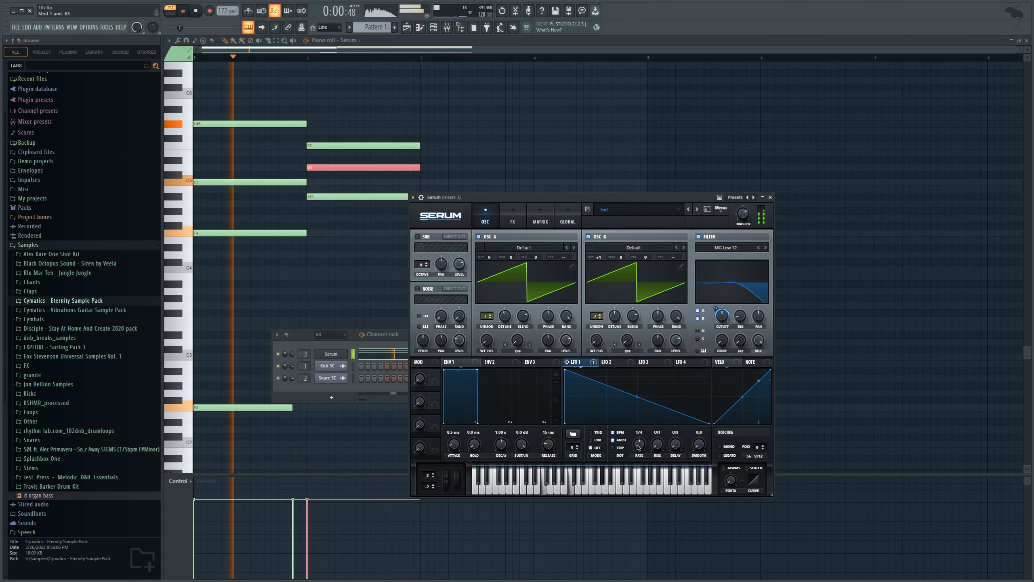
left_click_drag(639, 444, 639, 436)
left_click_drag(737, 322, 719, 325)
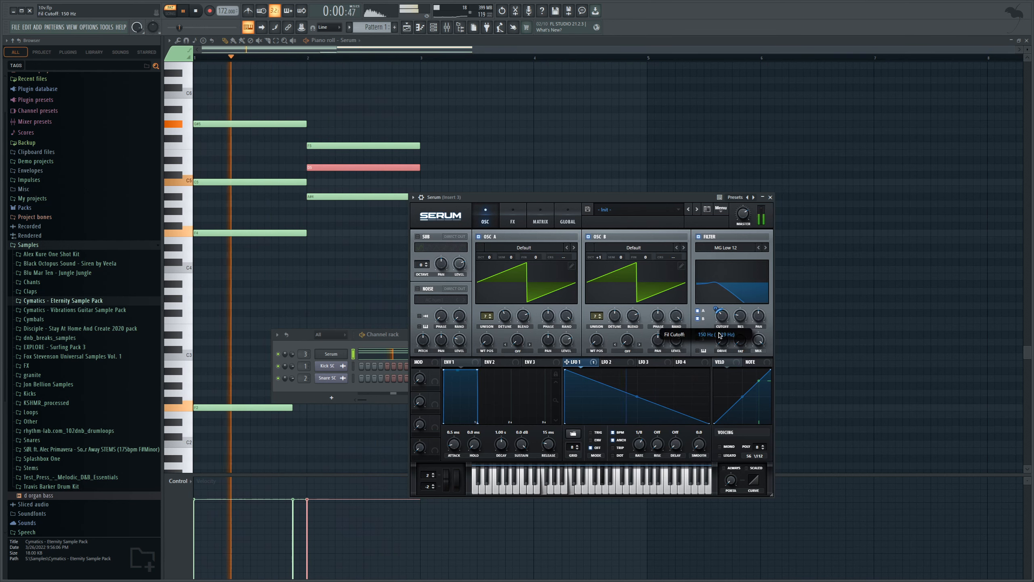
- Enable Serum's Chorus effect, raise its low-pass filter and set the chorus mix to 43%
left_click(513, 220)
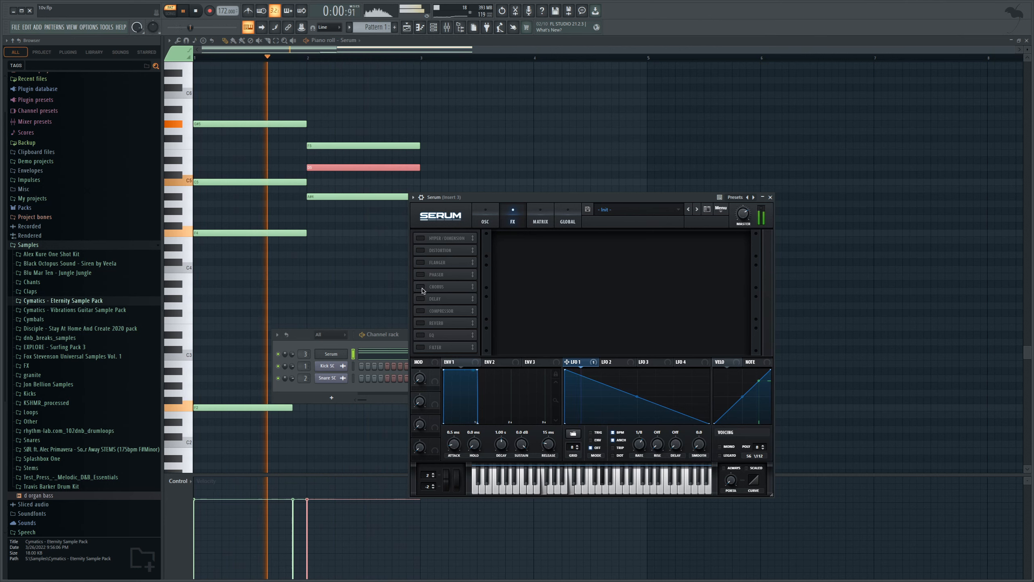
left_click(421, 287)
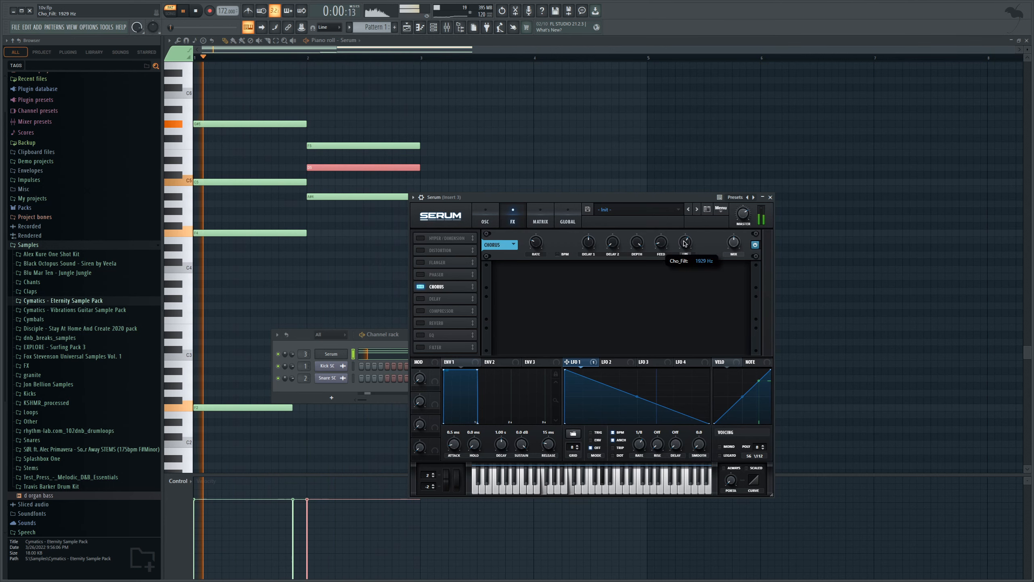
left_click_drag(736, 216, 561, 284)
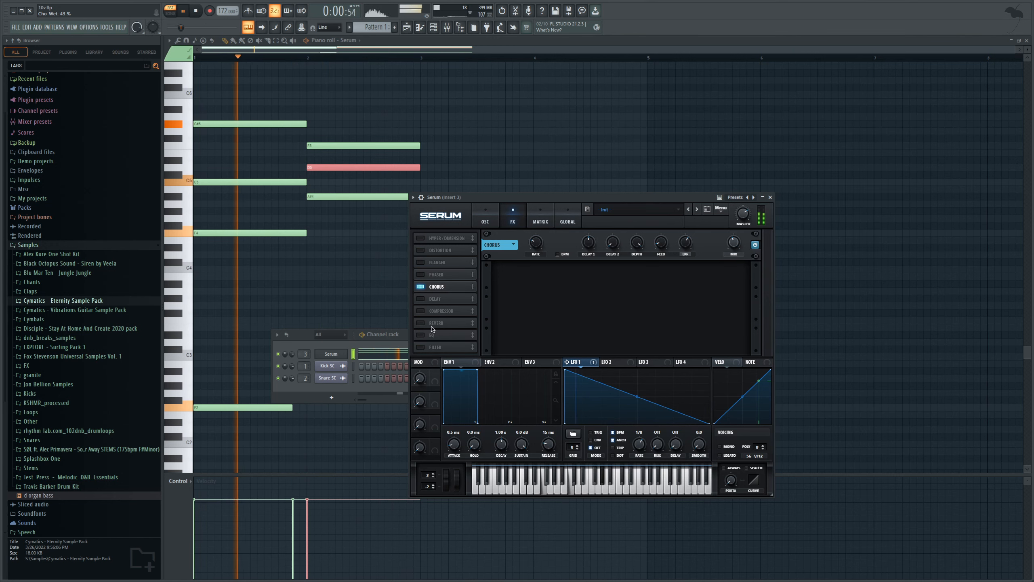
- Enable Serum's Reverb effect, adjust its decay and set the reverb mix to 45%
left_click(422, 323)
left_click_drag(736, 281, 736, 264)
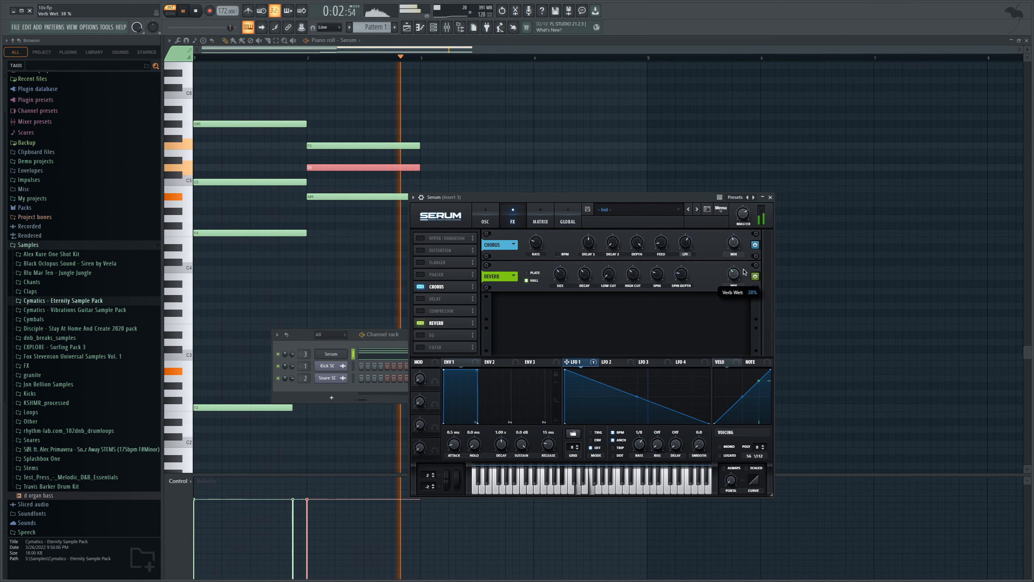
left_click_drag(583, 275, 549, 307)
mouse_move(736, 283)
left_mouse_down()
mouse_move(738, 219)
mouse_move(731, 271)
left_mouse_up()
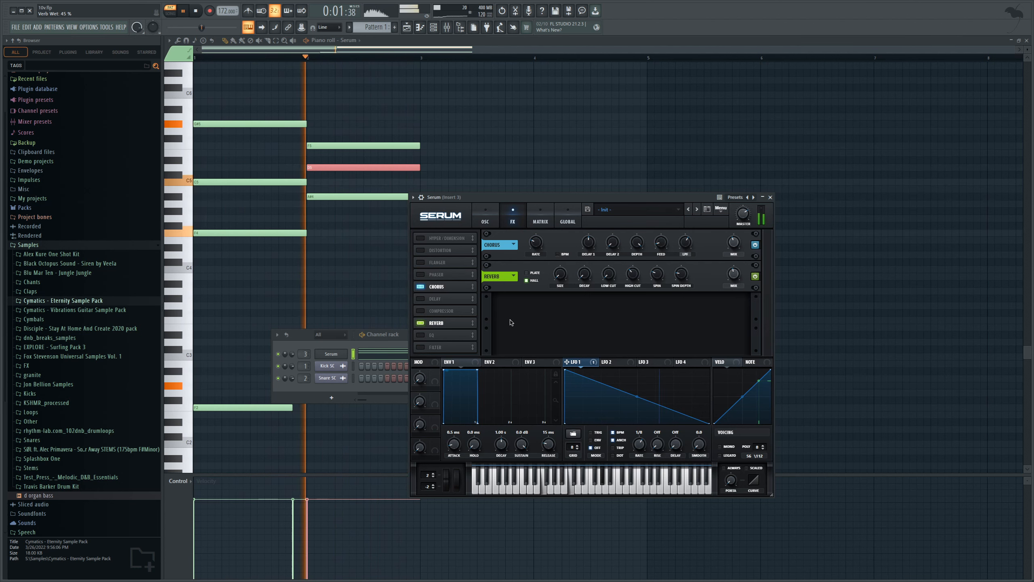
- Enable Serum's Delay effect in ping-pong mode with 1/16 delay times and a 51% mix
left_click(420, 299)
left_click_drag(666, 276, 744, 279)
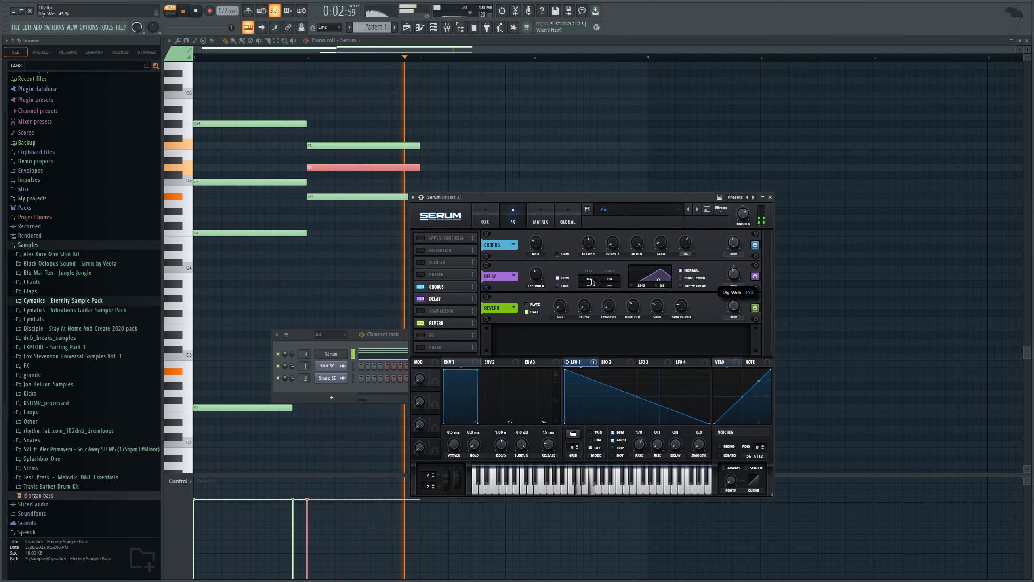
mouse_move(589, 279)
left_mouse_down()
mouse_move(609, 285)
mouse_move(592, 286)
left_mouse_up()
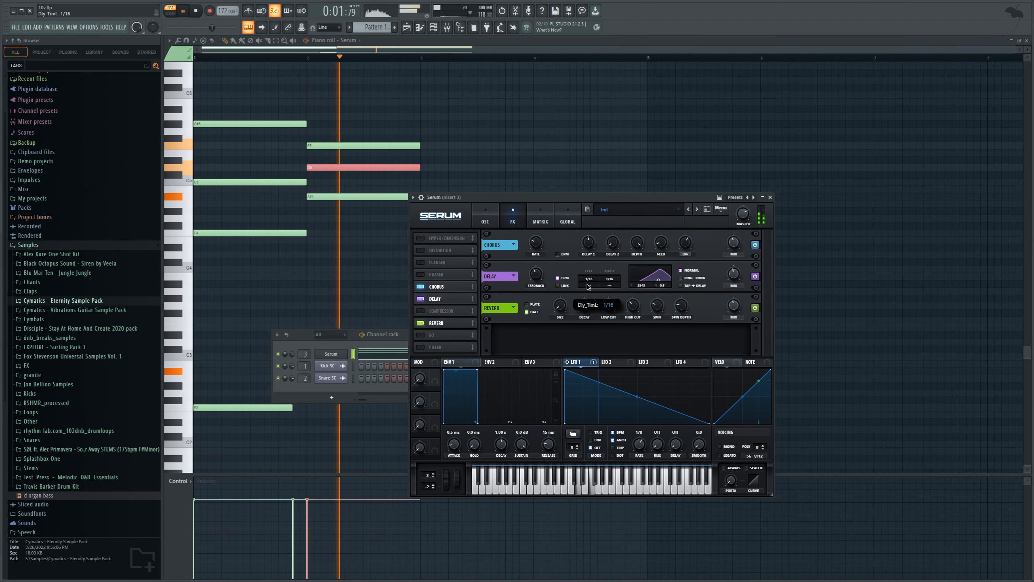
left_click_drag(735, 278, 740, 270)
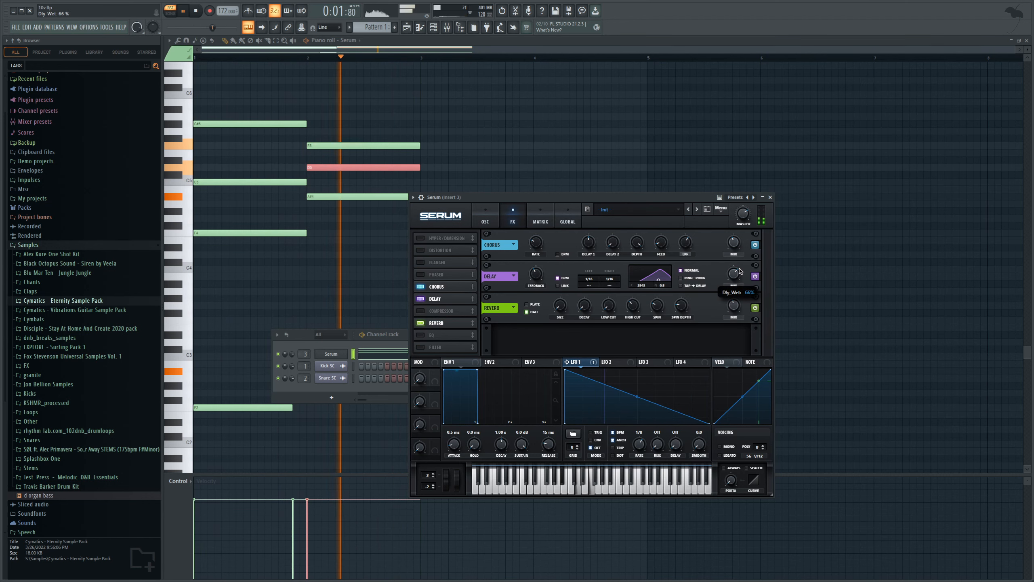
left_click(681, 278)
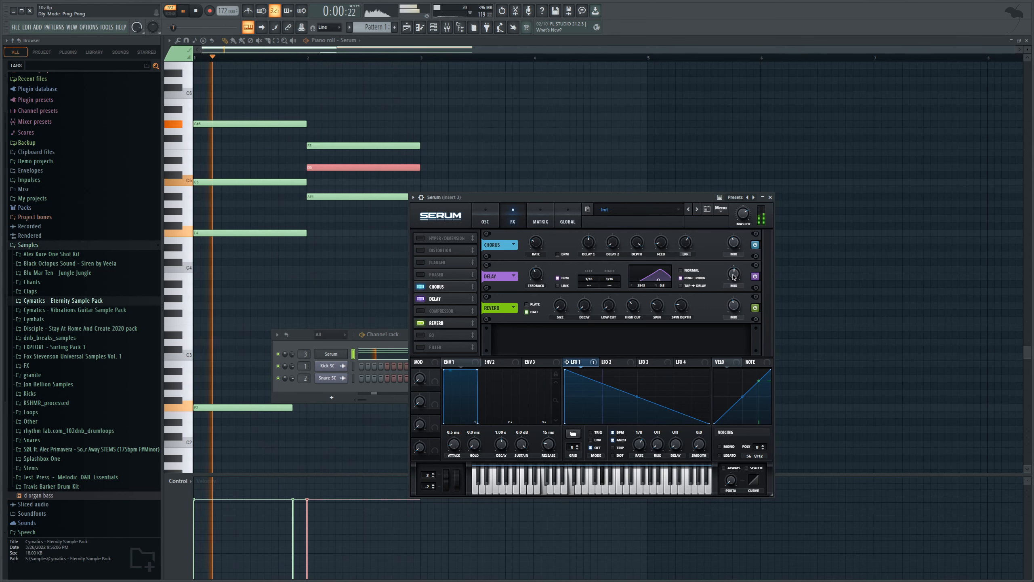
left_click_drag(734, 277, 733, 282)
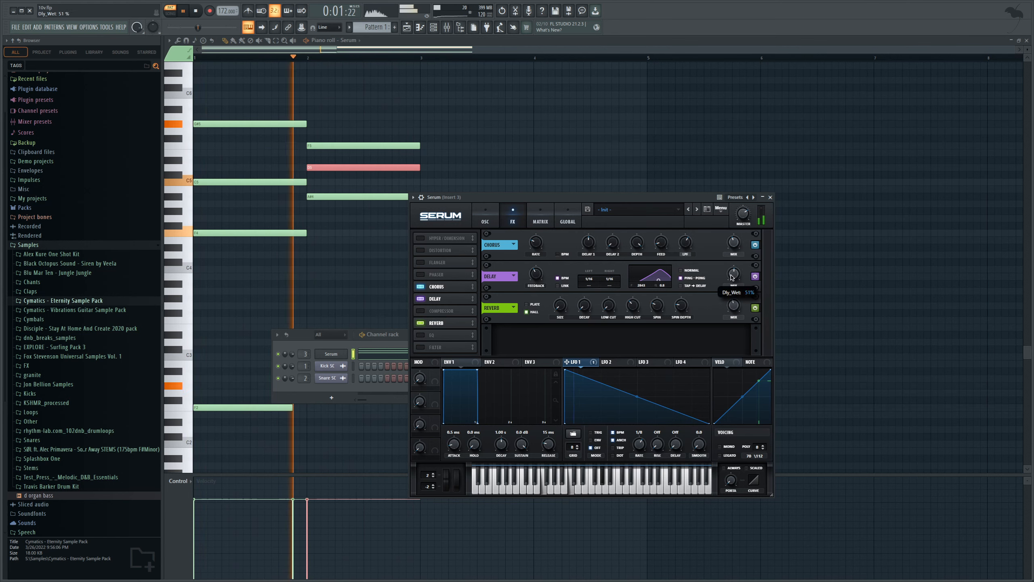
- Load Gain Reduction on mixer Insert 3, set Slay to about 24% and lower its mix
left_click(446, 27)
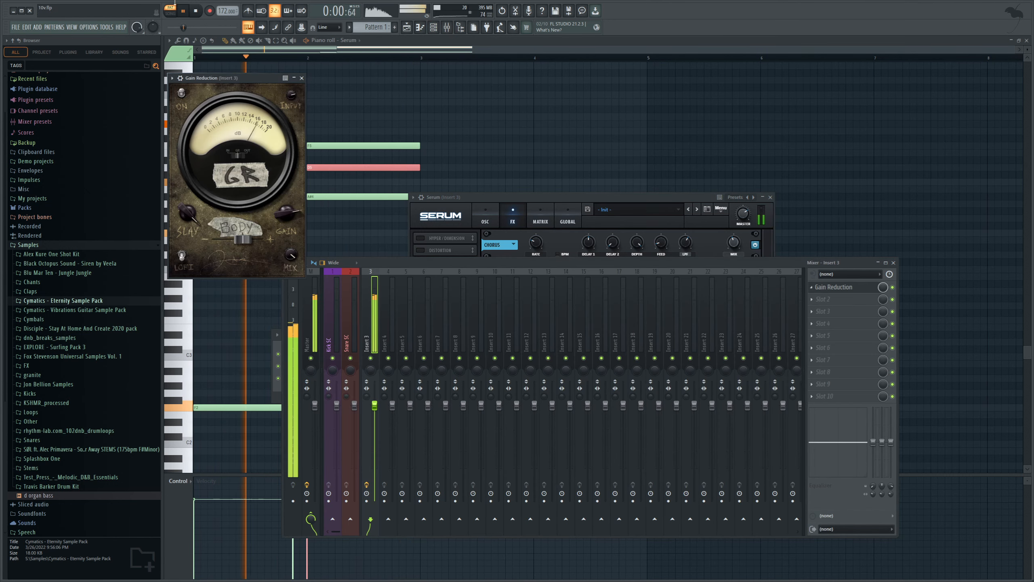
left_click_drag(171, 300, 174, 341)
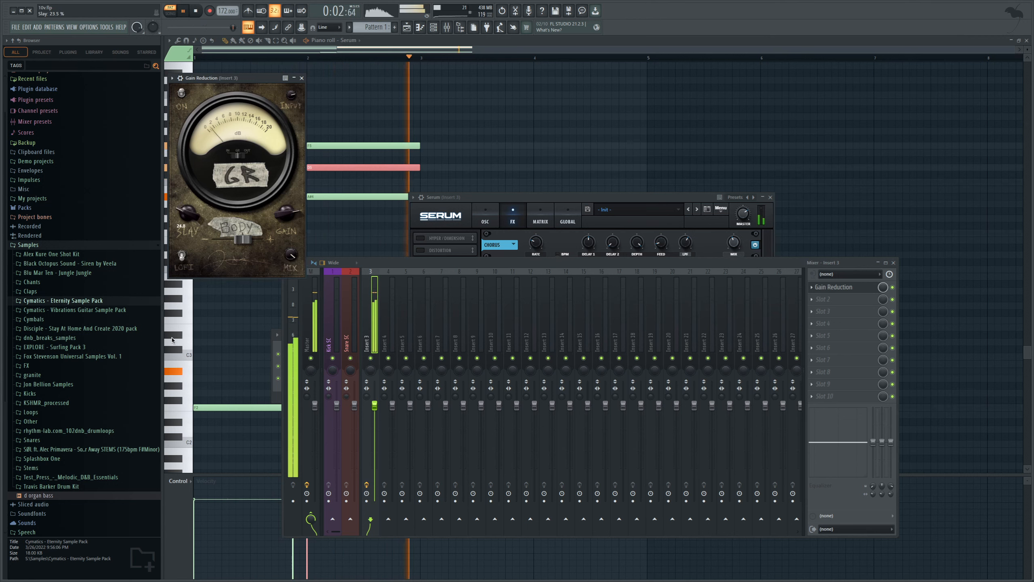
left_click_drag(289, 257, 288, 276)
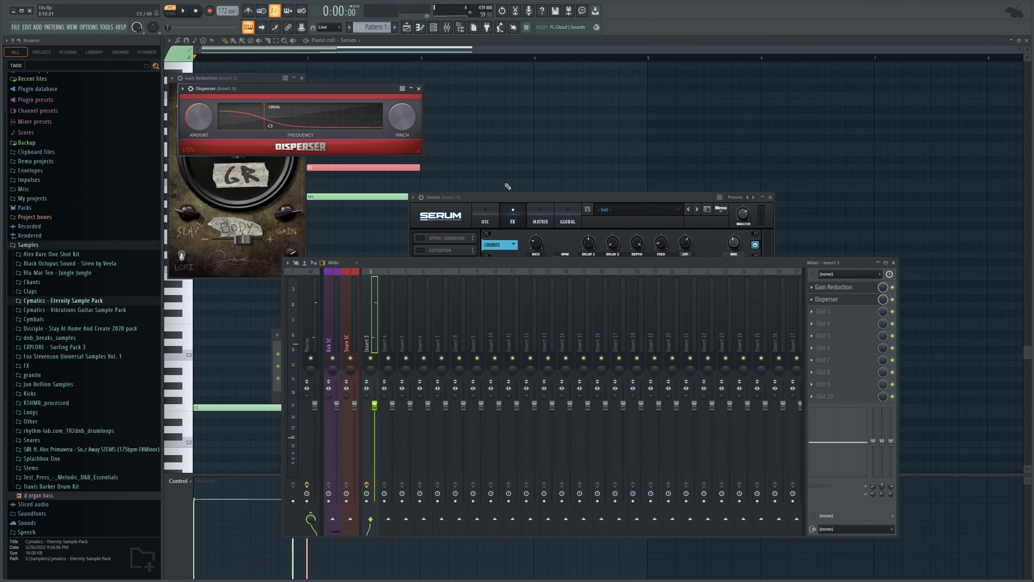
- Place Disperser before Gain Reduction on Insert 3, raise its frequency above 1 kHz, adjust its amount and preview the sound
scroll(847, 301, "up", 1)
left_click_drag(363, 120, 403, 117)
left_click_drag(203, 116, 202, 102)
left_click(184, 12)
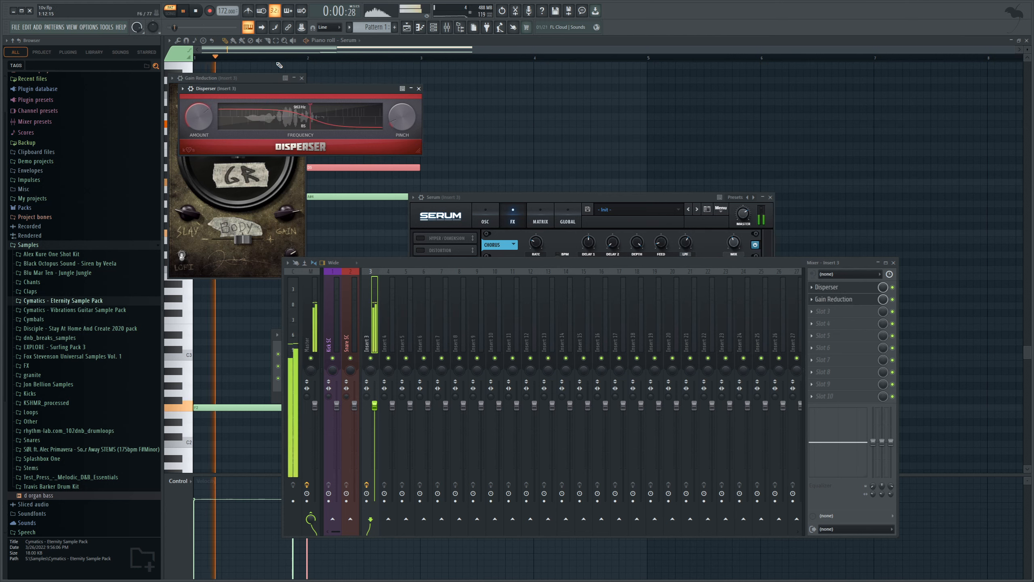
left_click(196, 12)
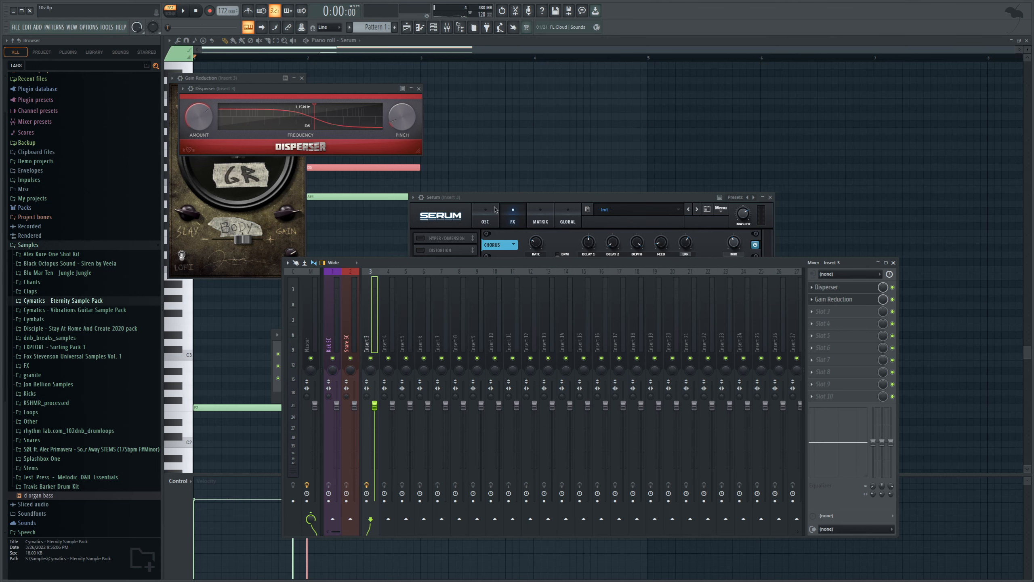
- Return to the Serum piano roll and delete all notes of the two-bar progression
left_click(486, 215)
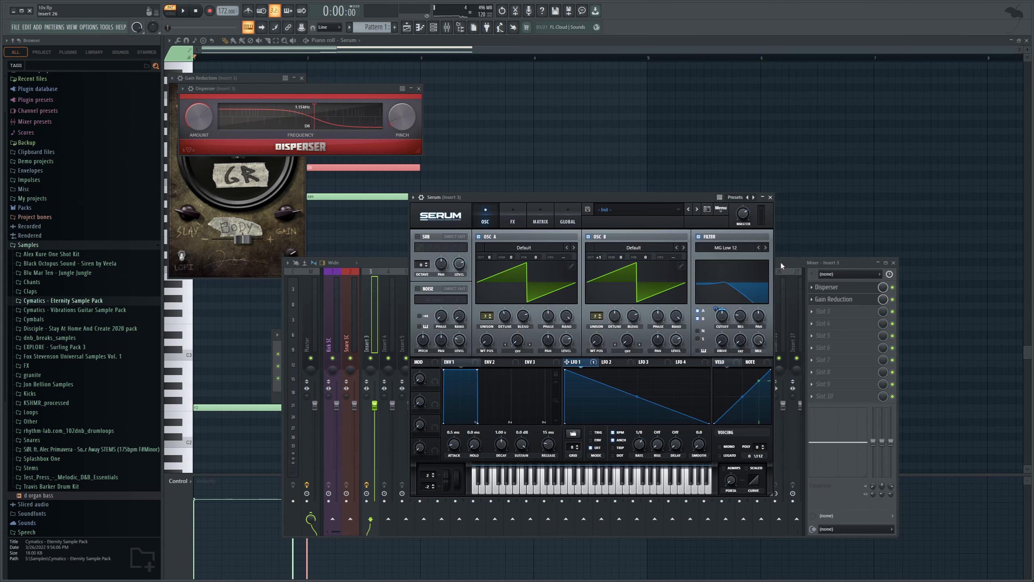
left_click(382, 42)
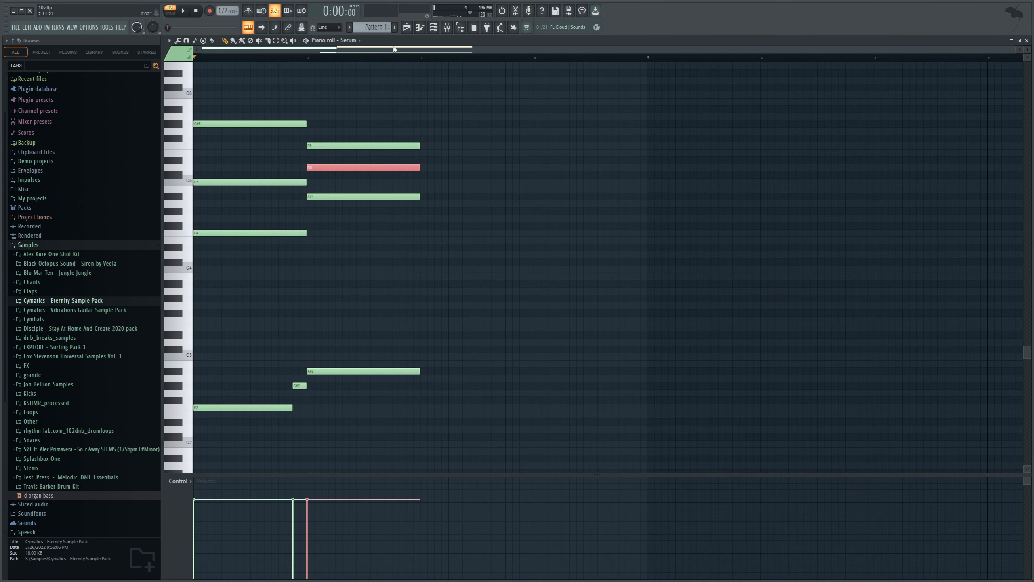
mouse_move(383, 122)
left_mouse_down()
mouse_move(303, 410)
mouse_move(311, 374)
mouse_move(263, 137)
left_mouse_up()
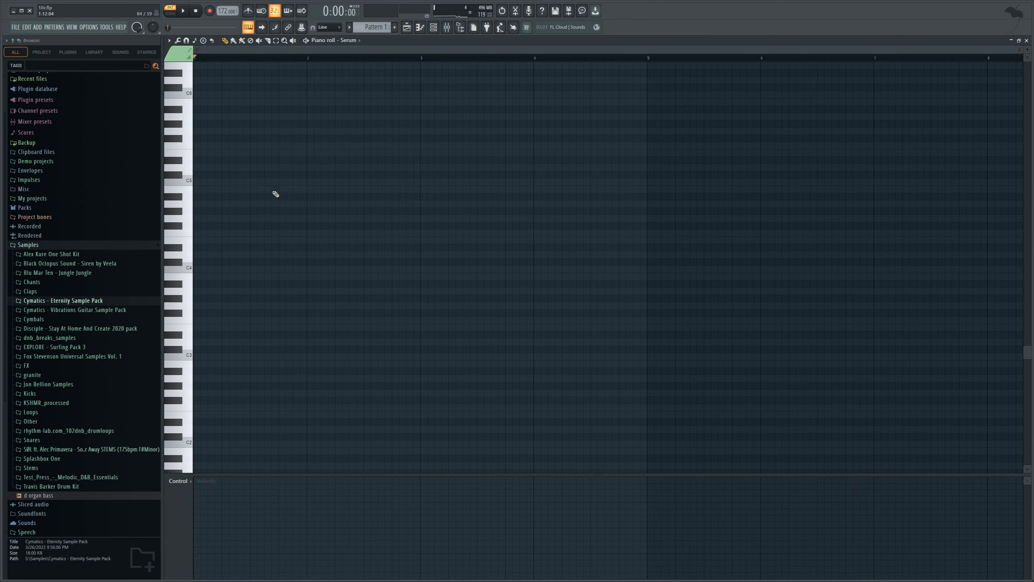
- Draw a one-bar chord of F#2, F#3, F#4, A4 and C#5 in the piano roll and play it
left_click(220, 402)
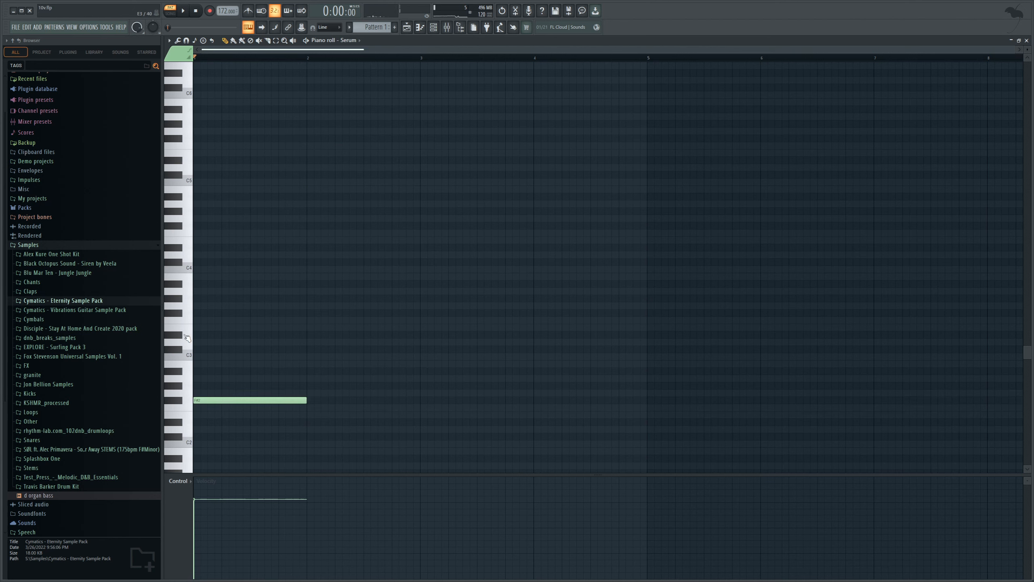
left_click(210, 312)
left_click(208, 225)
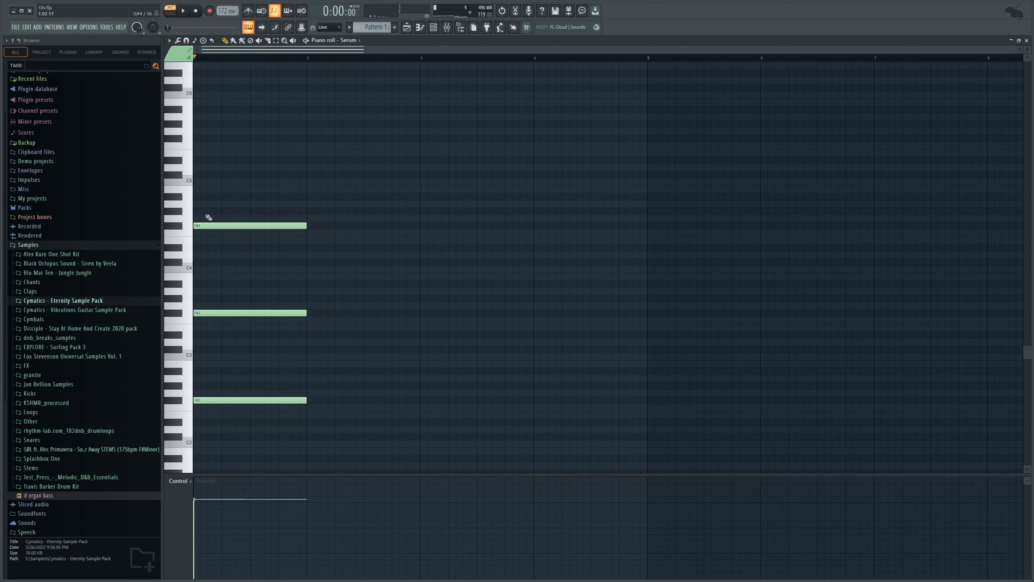
left_click(206, 204)
left_click(202, 197)
left_click_drag(202, 196, 200, 175)
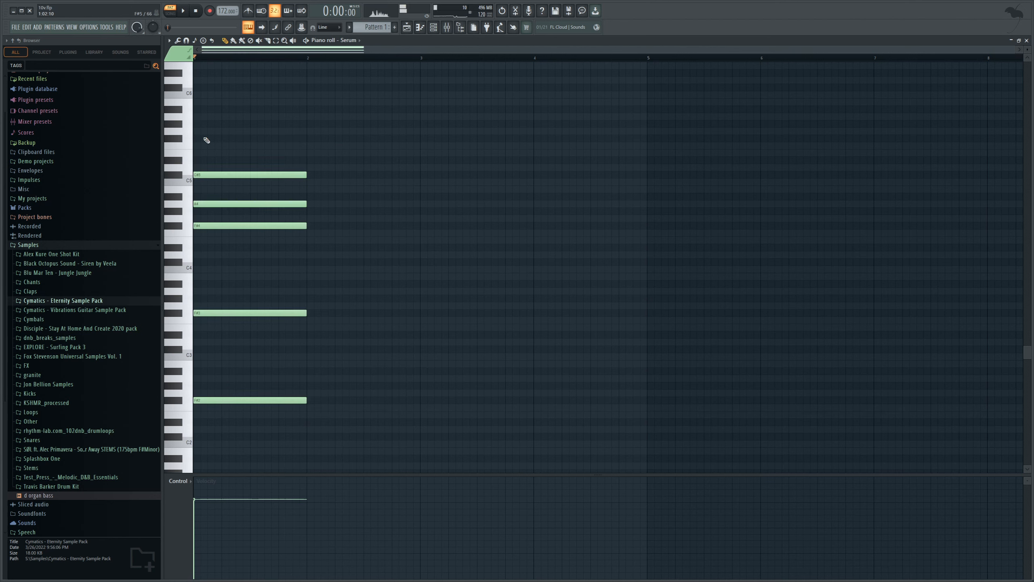
left_click(185, 12)
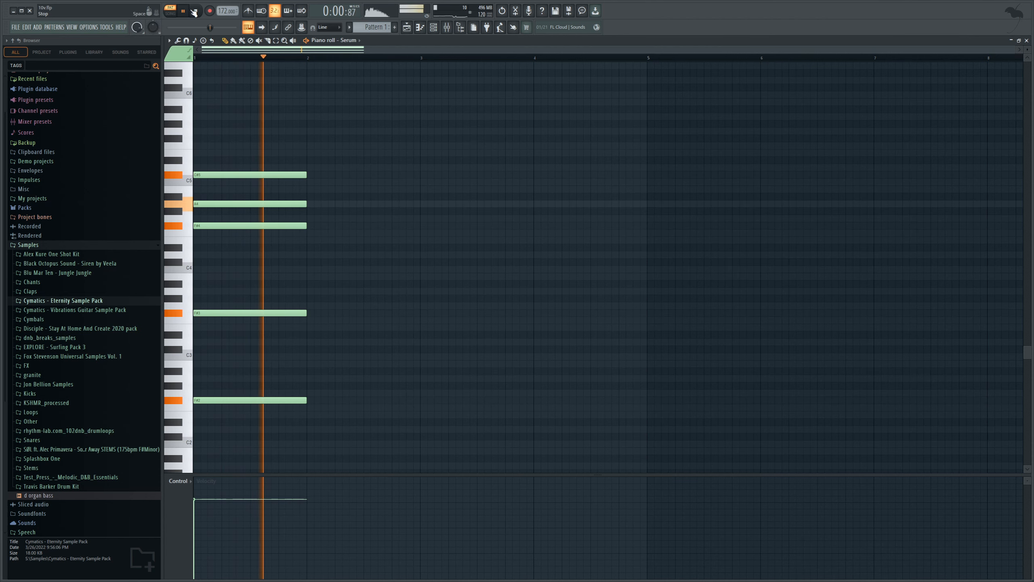
left_click(193, 12)
- Extend all the chord notes to four bars and place Pattern 1 on playlist Track 3
left_click(406, 27)
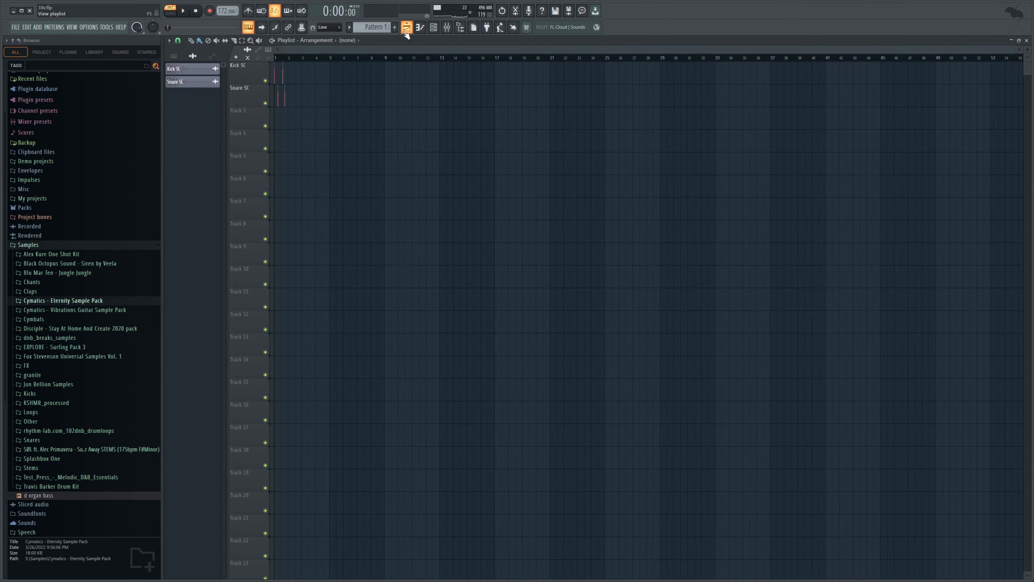
double_click(295, 125)
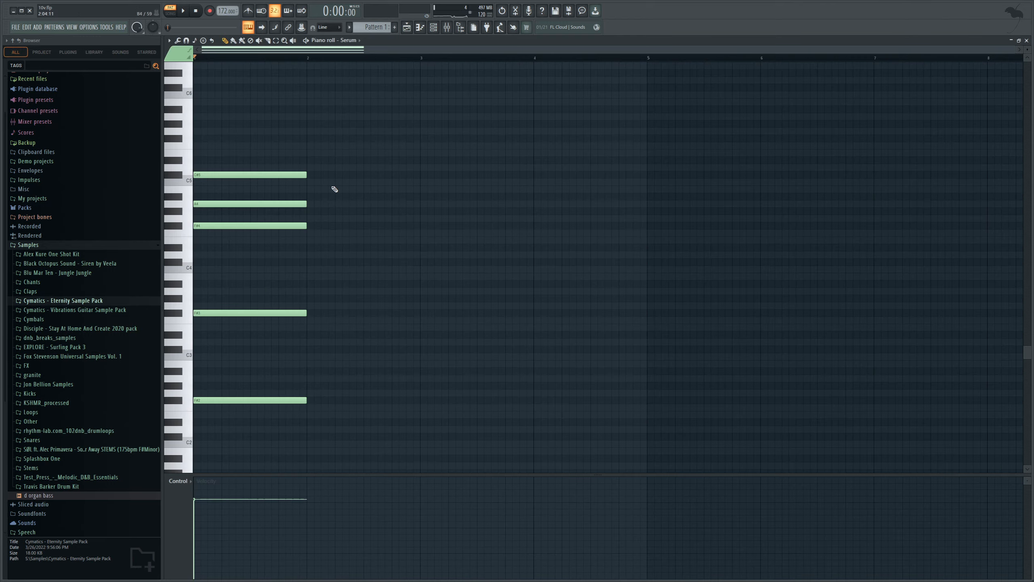
key("ctrl+a")
left_click_drag(305, 400, 646, 400)
left_click(420, 28)
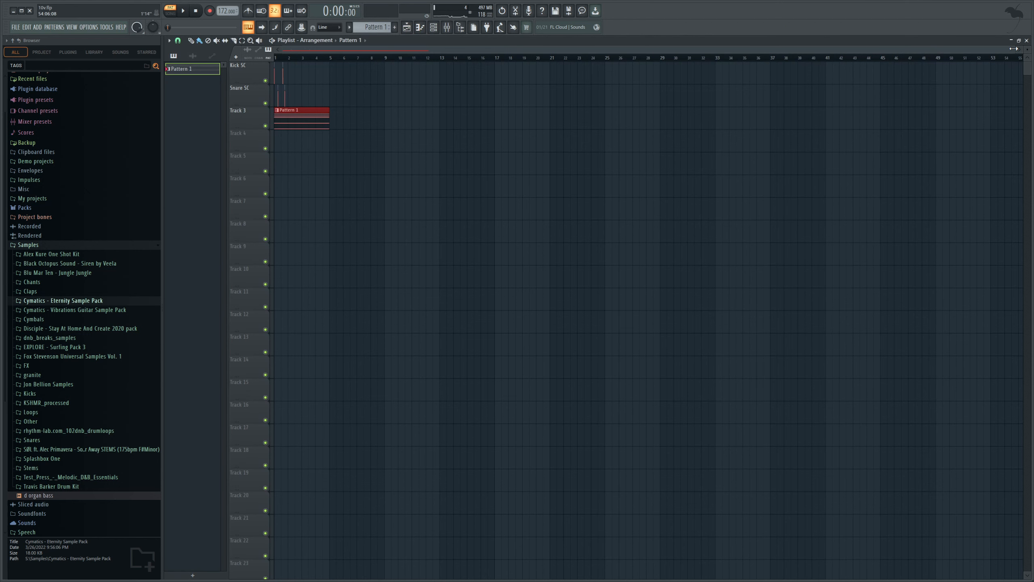
- Place BOS_MDNB_Kick_One_Shot_Club on playlist Track 4 at both Kick SC trigger positions in the first bar
left_click_drag(1013, 48, 685, 78)
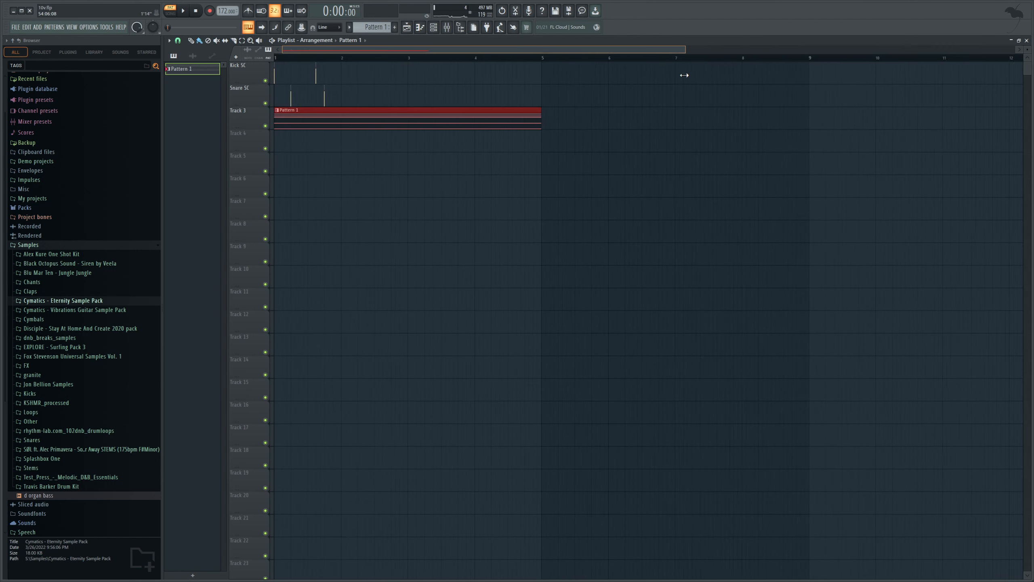
left_click(30, 393)
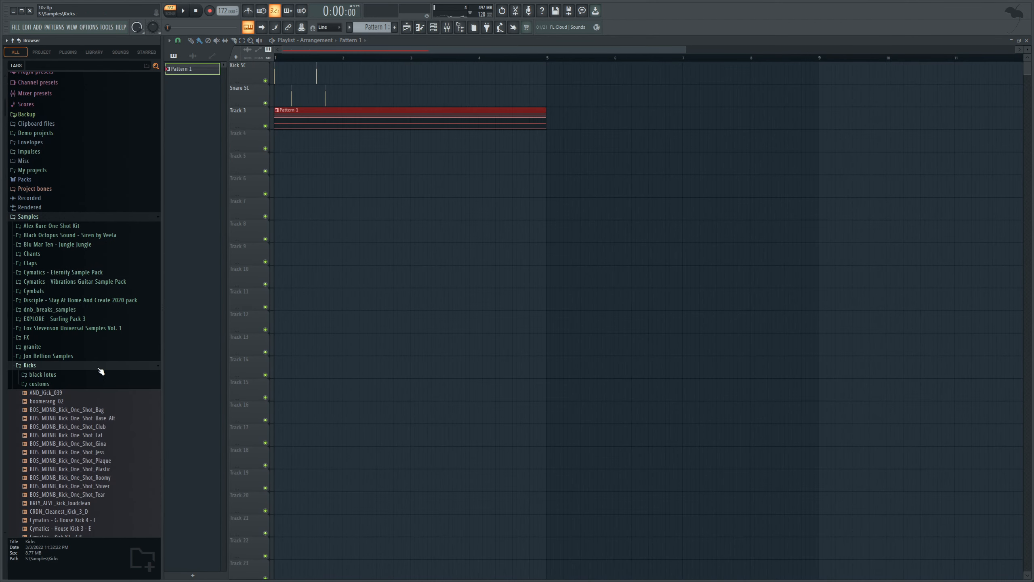
left_click_drag(71, 426, 279, 141)
left_click(321, 141)
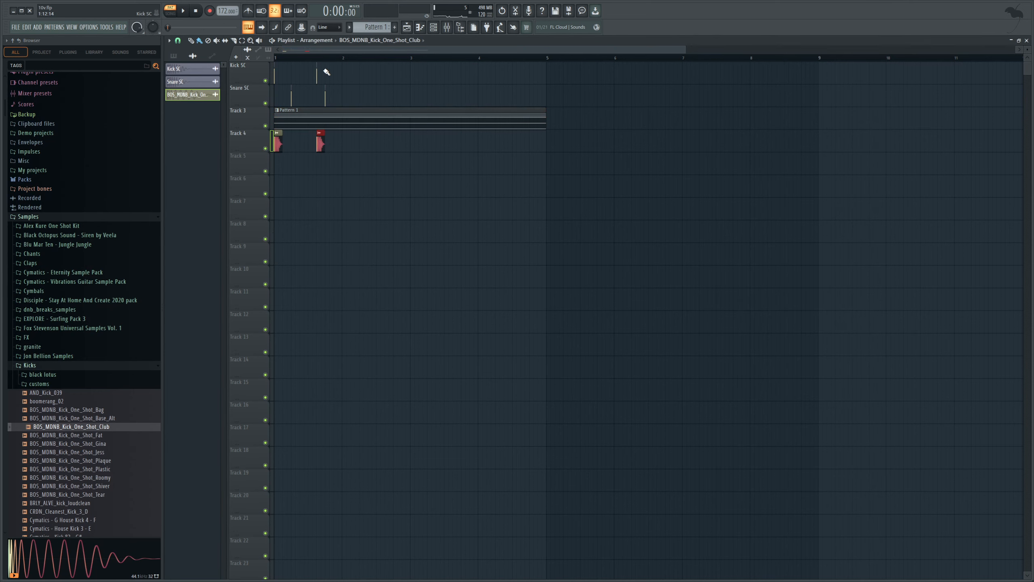
left_click_drag(324, 70, 272, 74)
scroll(273, 75, "up", 5)
left_click_drag(551, 71, 283, 76)
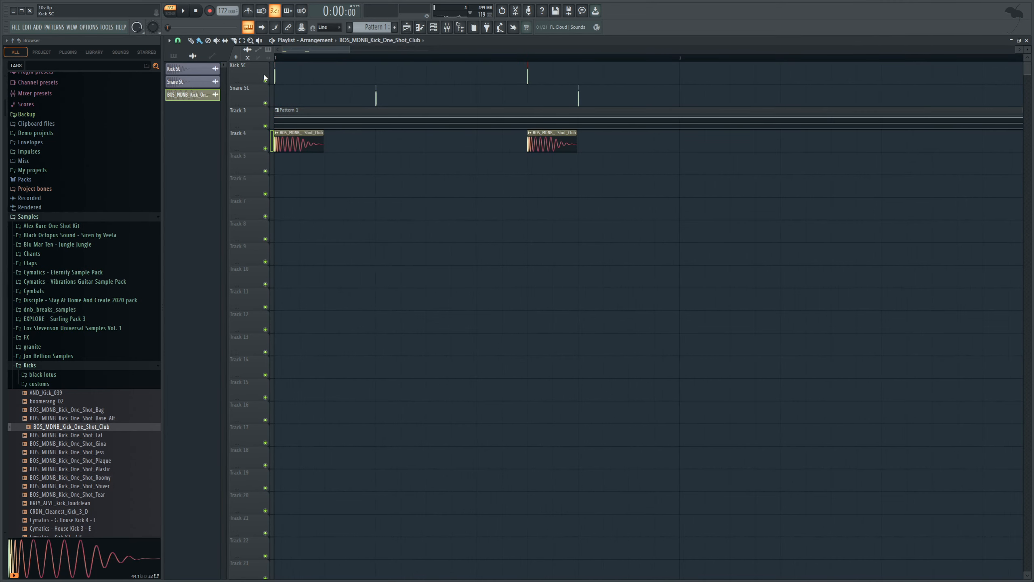
- Solo the Kick SC track in song mode, play it while checking its mixer channel, and unsolo it
right_click(265, 79)
key("l")
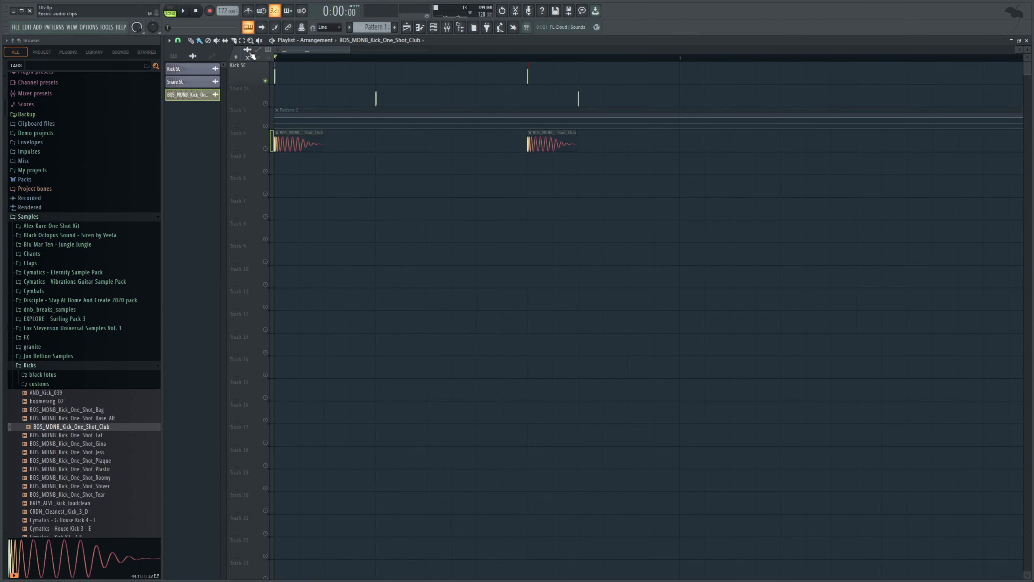
key("space")
key("space")
key("F9")
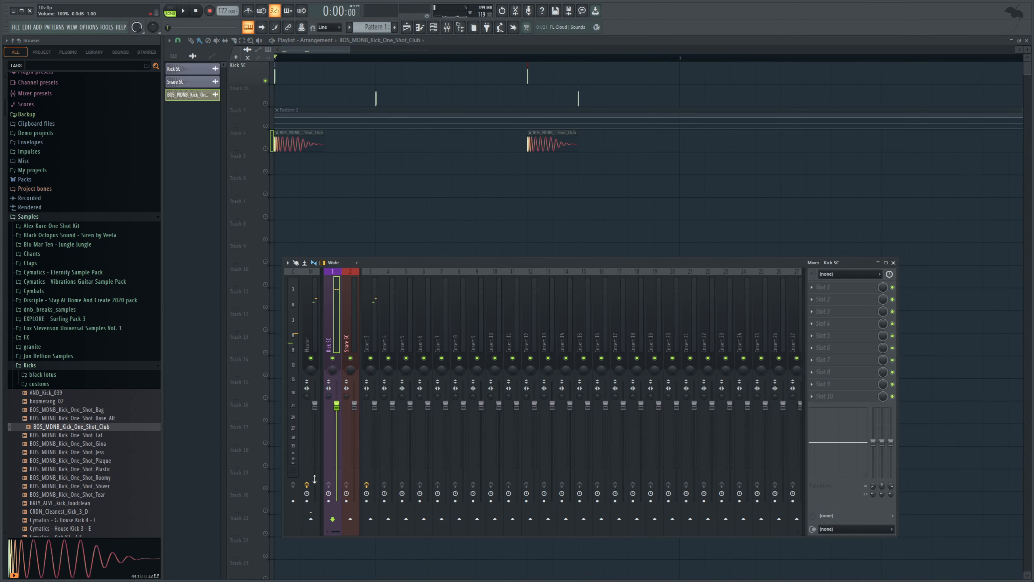
key("space")
key("space")
key("F9")
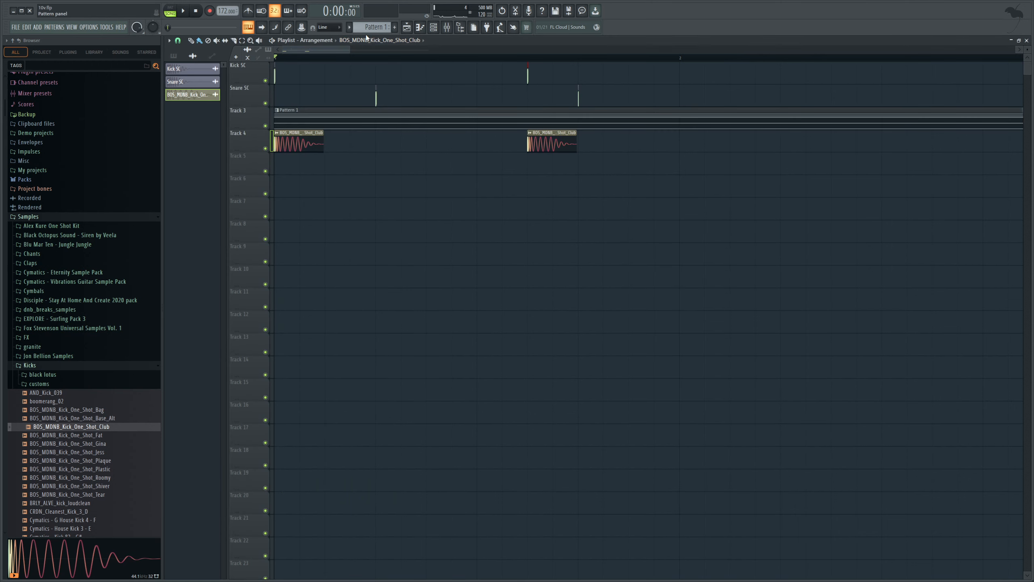
- Play the arrangement, then duplicate the first bar's kick, Kick SC and Snare SC clips into bar 2
left_click_drag(350, 51, 596, 52)
key("space")
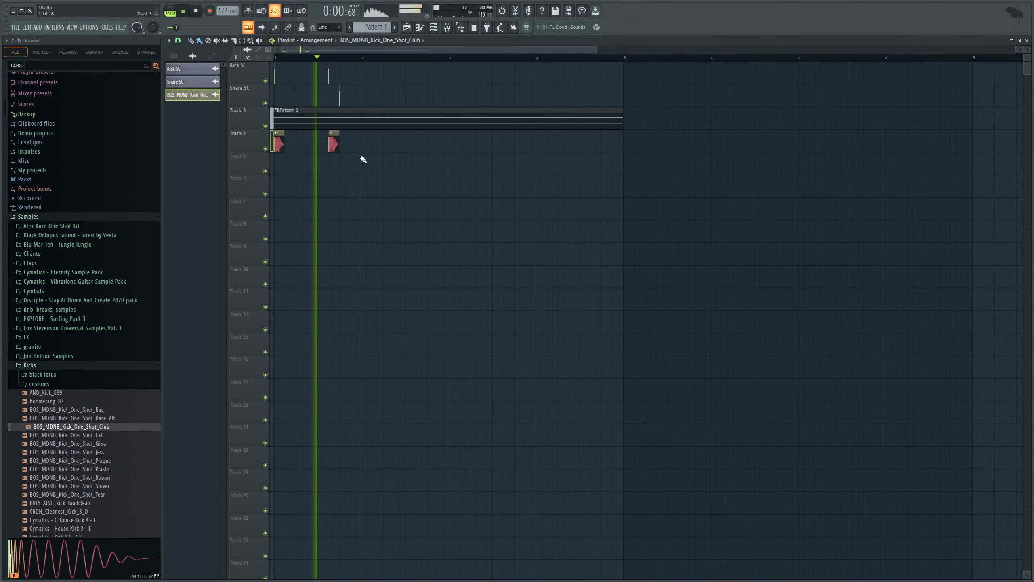
key("space")
left_click_drag(396, 180, 275, 142)
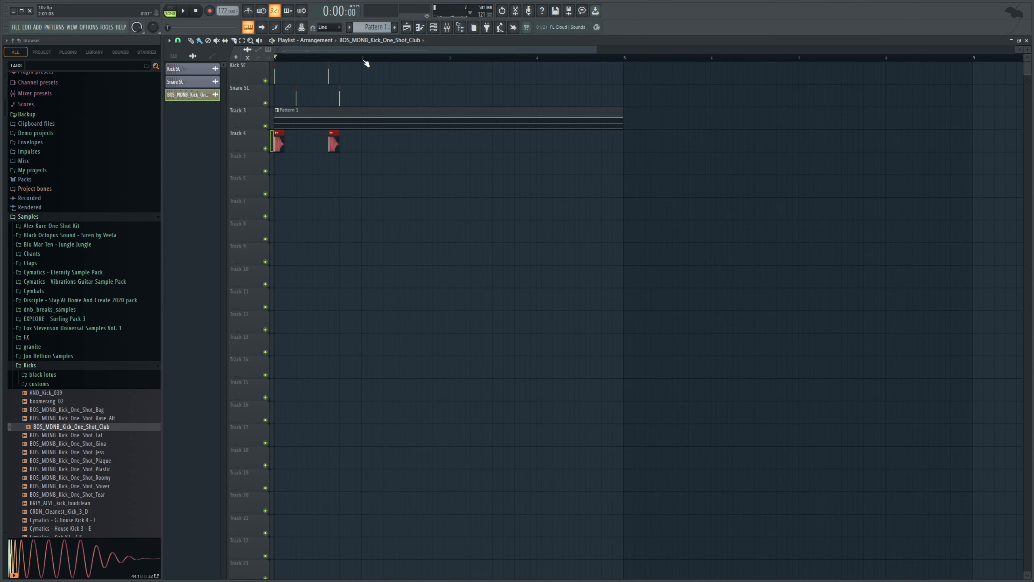
key("ctrl+b")
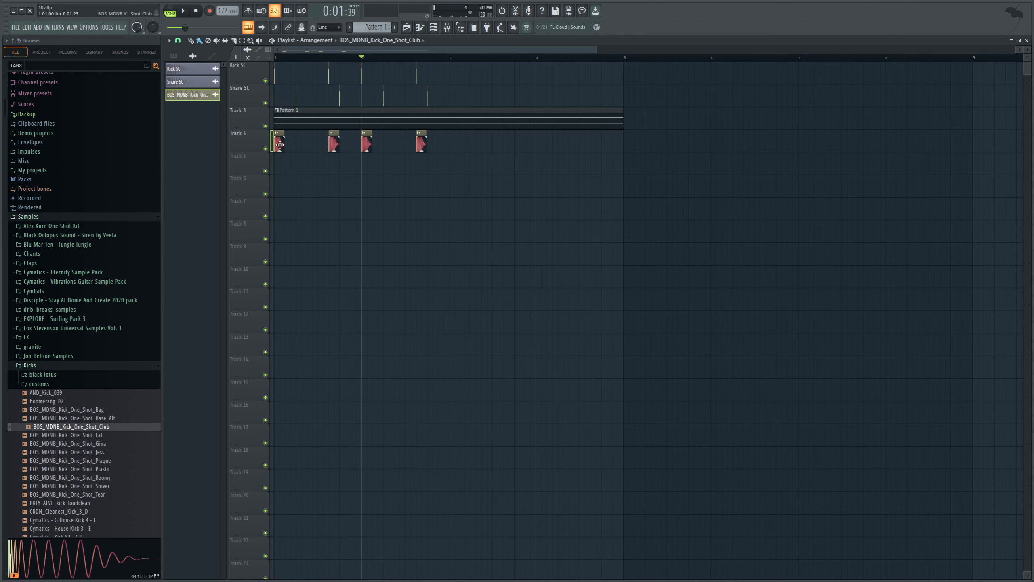
left_click(304, 72)
left_click_drag(593, 51, 409, 49)
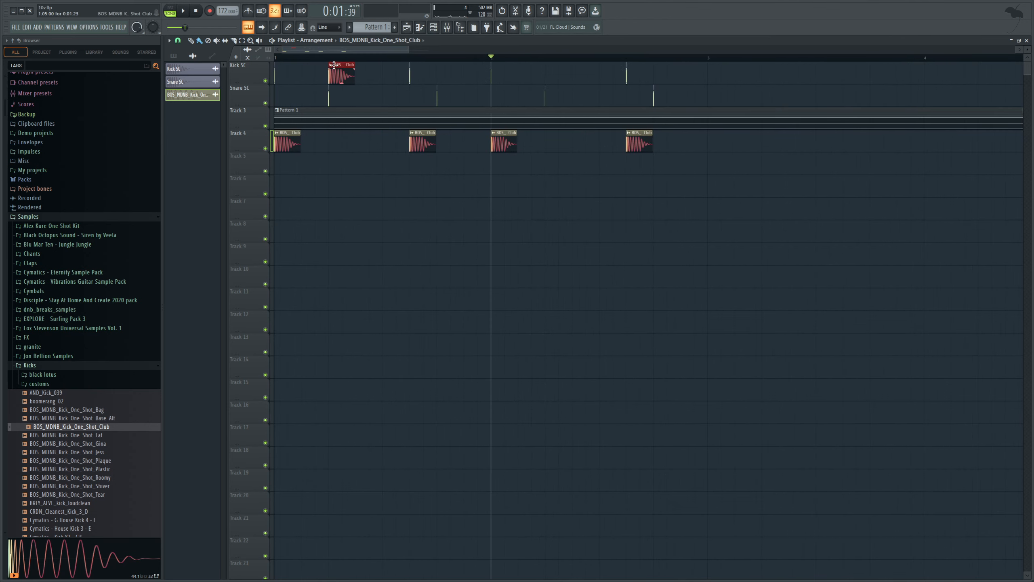
left_click(351, 138)
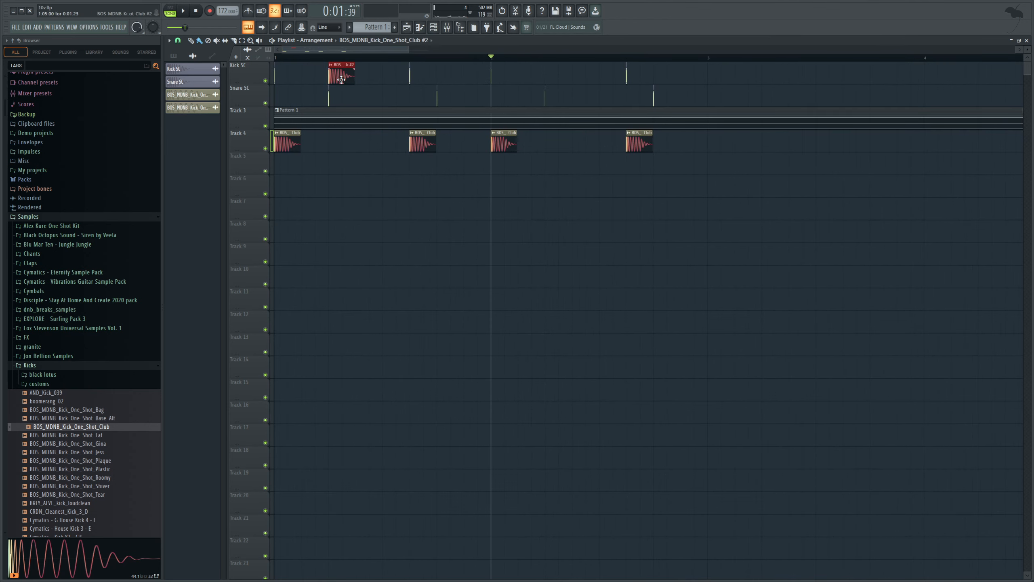
double_click(340, 77)
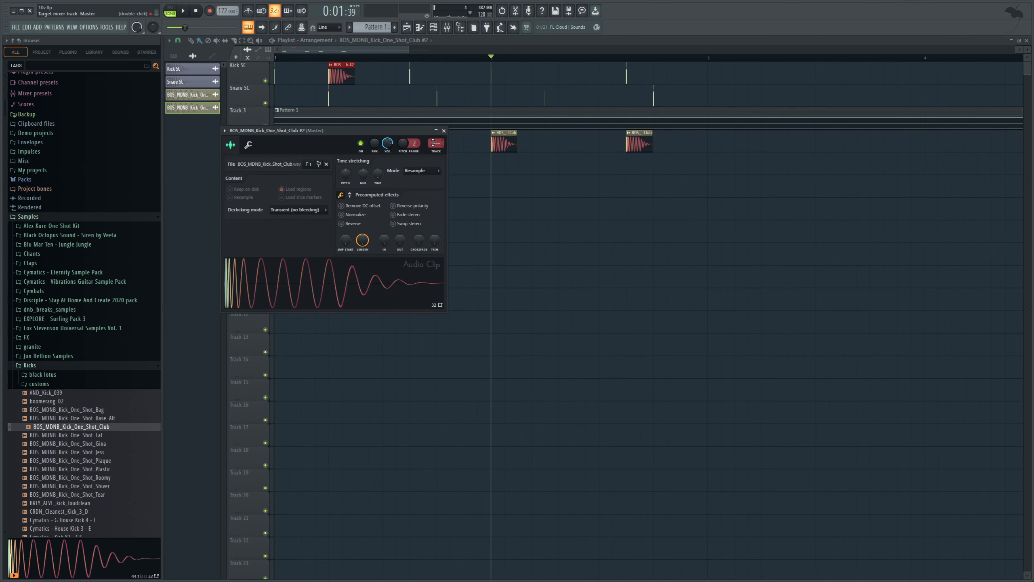
left_click(447, 27)
left_click(333, 332)
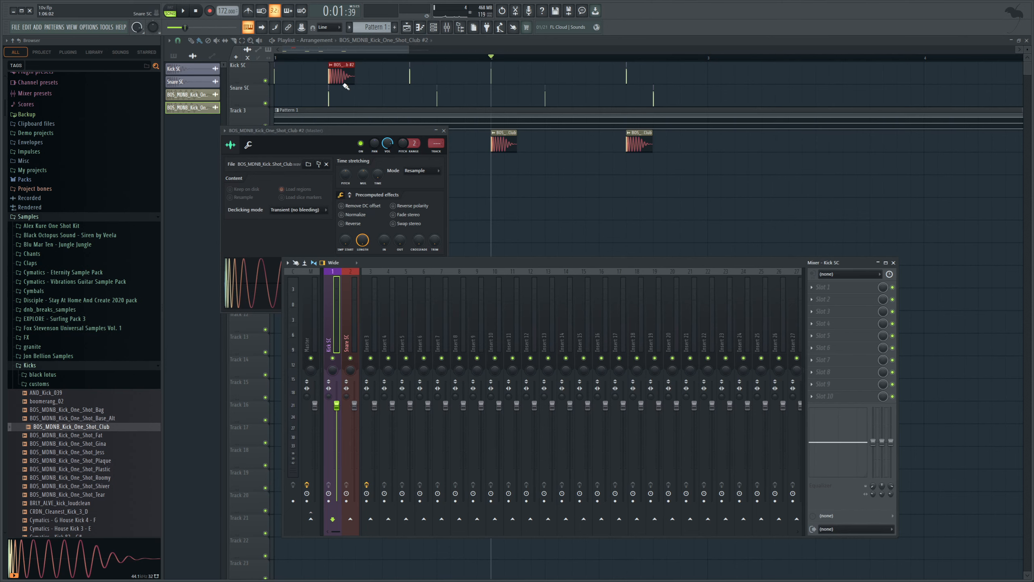
key("F12")
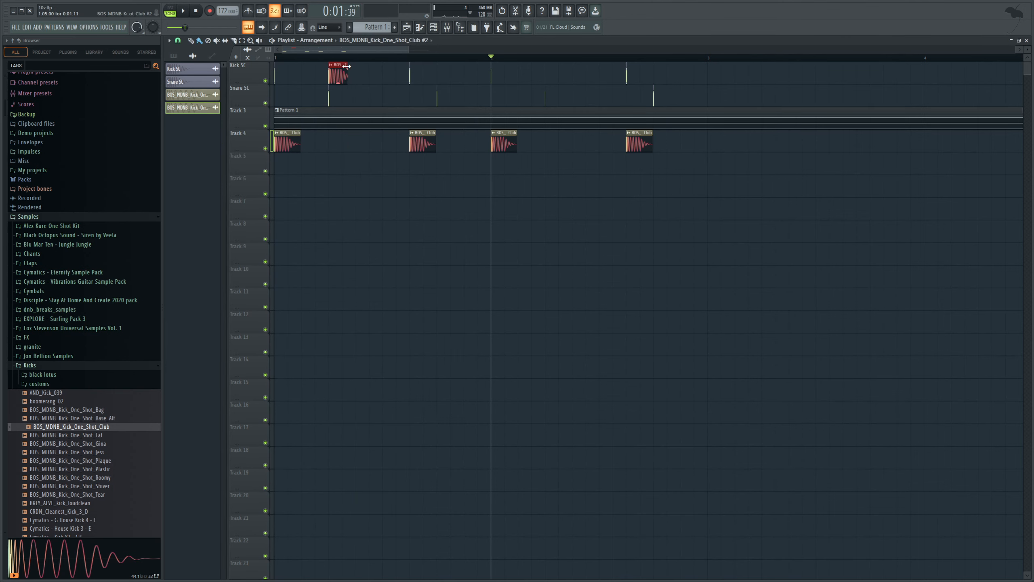
left_click_drag(346, 65, 328, 68)
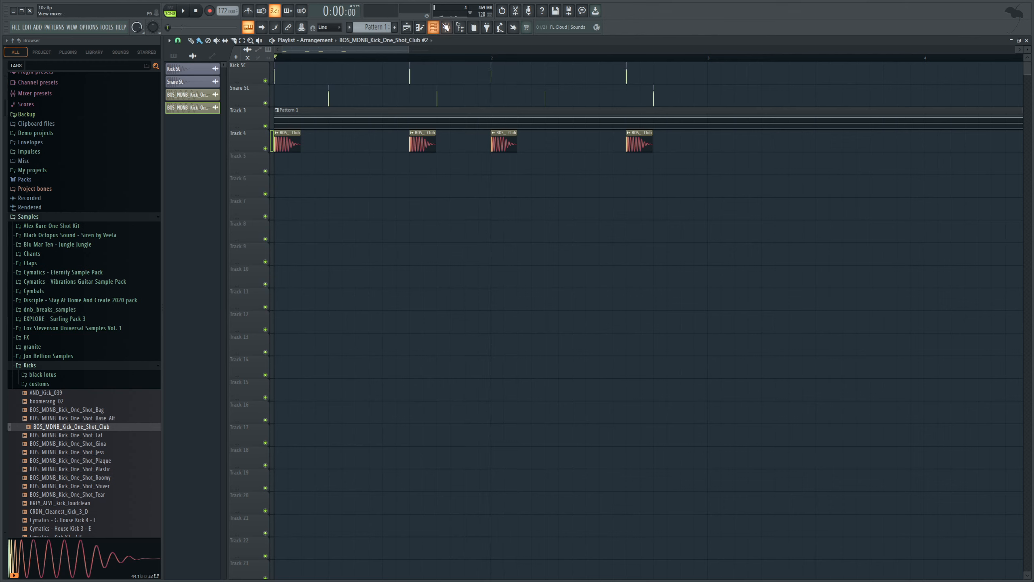
- Play the arrangement while viewing the mixer, then route the BOS_MDNB_Kick_One_Shot_Club channel to mixer Insert 4
key("space")
left_click(446, 28)
key("space")
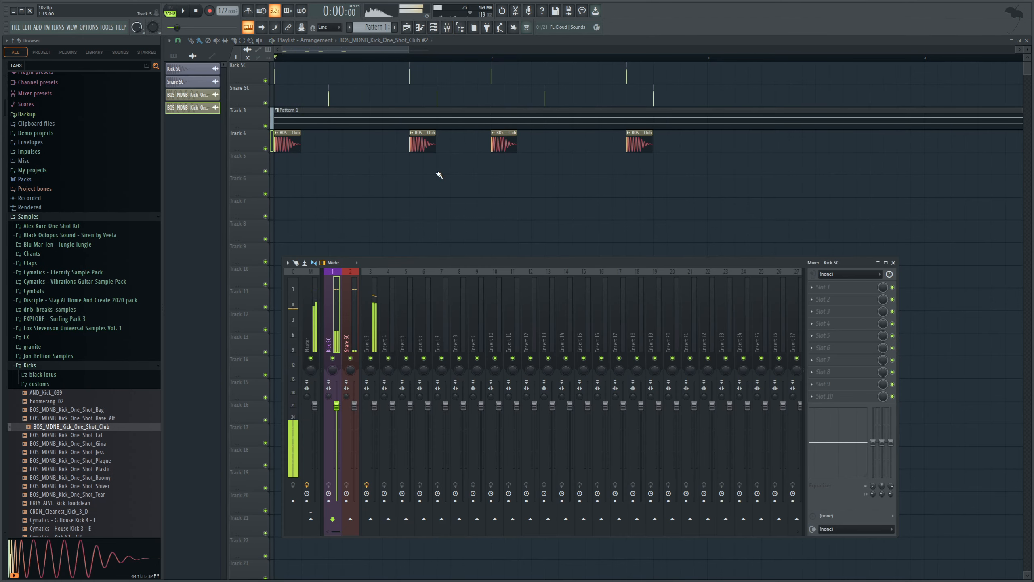
double_click(424, 140)
left_click(446, 27)
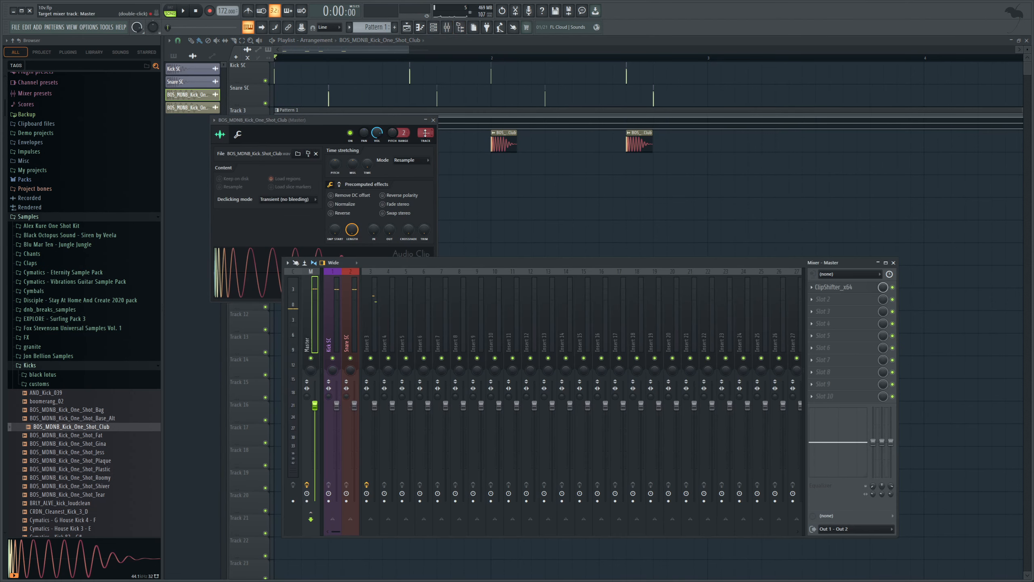
left_click_drag(425, 133, 425, 124)
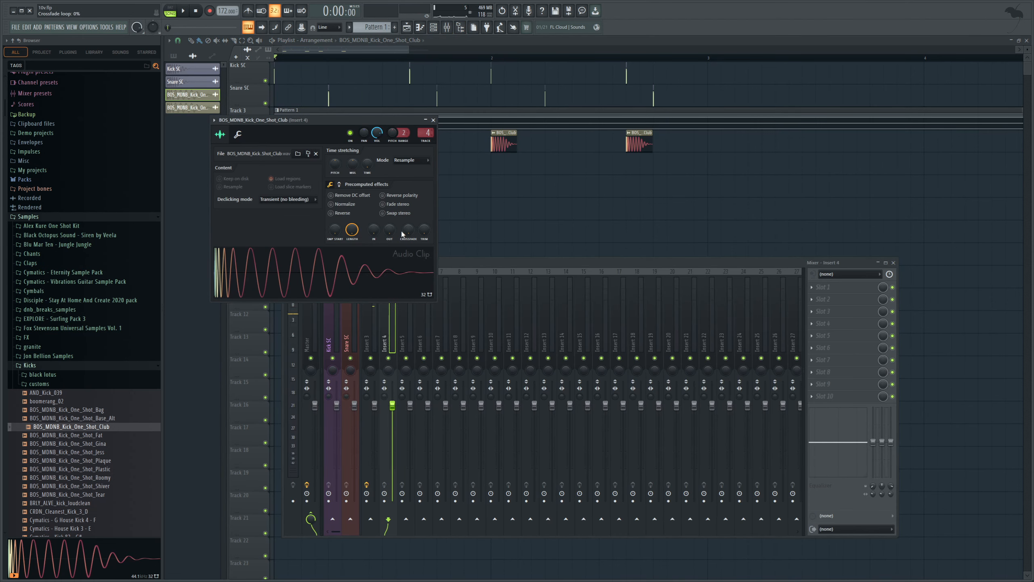
- Create a sidechain send from the Kick SC mixer track to Insert 3
left_click(374, 327)
left_click(340, 340)
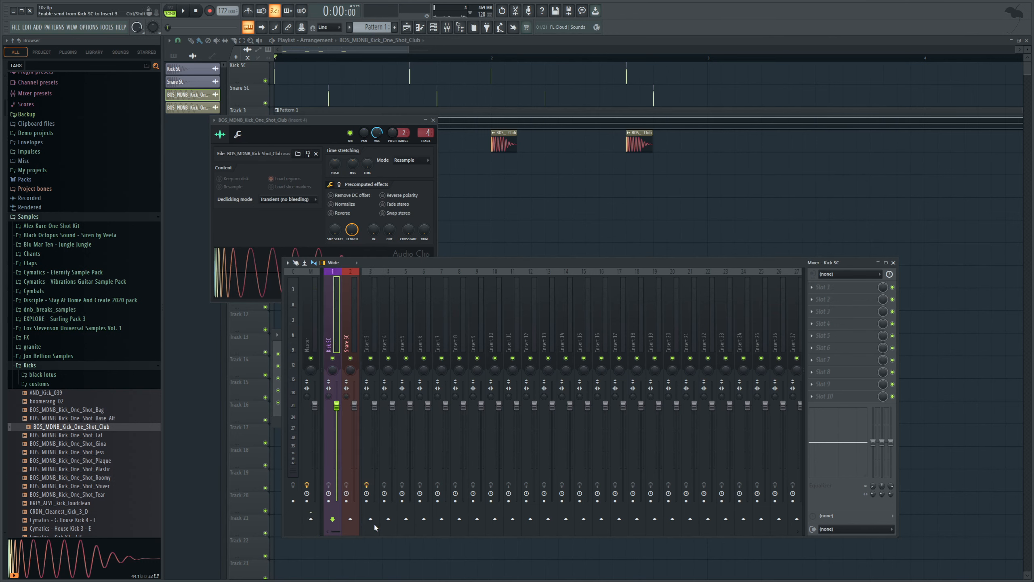
left_click(394, 543)
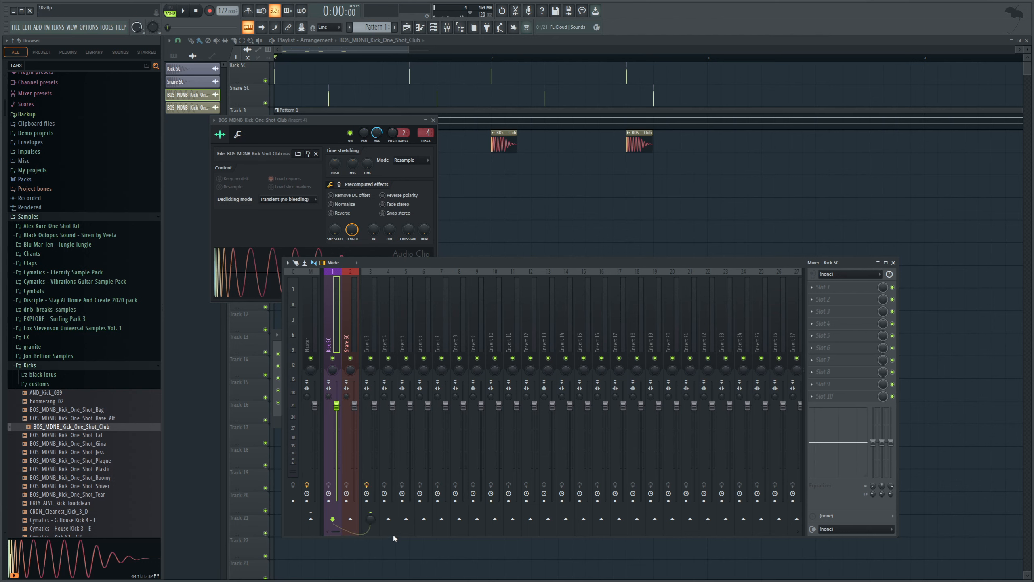
- Add Fruity Limiter to Insert 3 after Gain Reduction and switch it to compressor mode
left_click(367, 332)
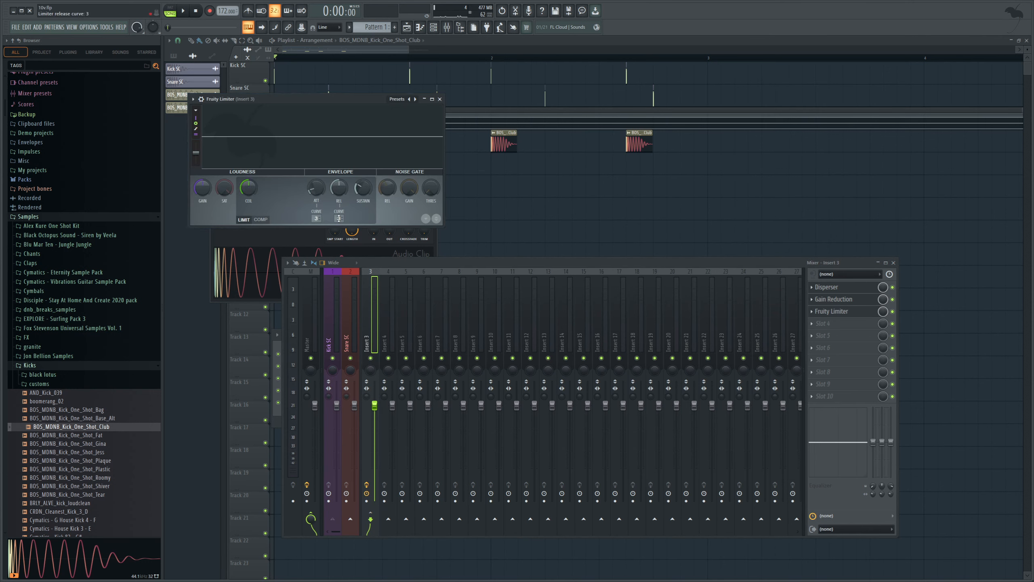
left_click_drag(266, 99, 430, 134)
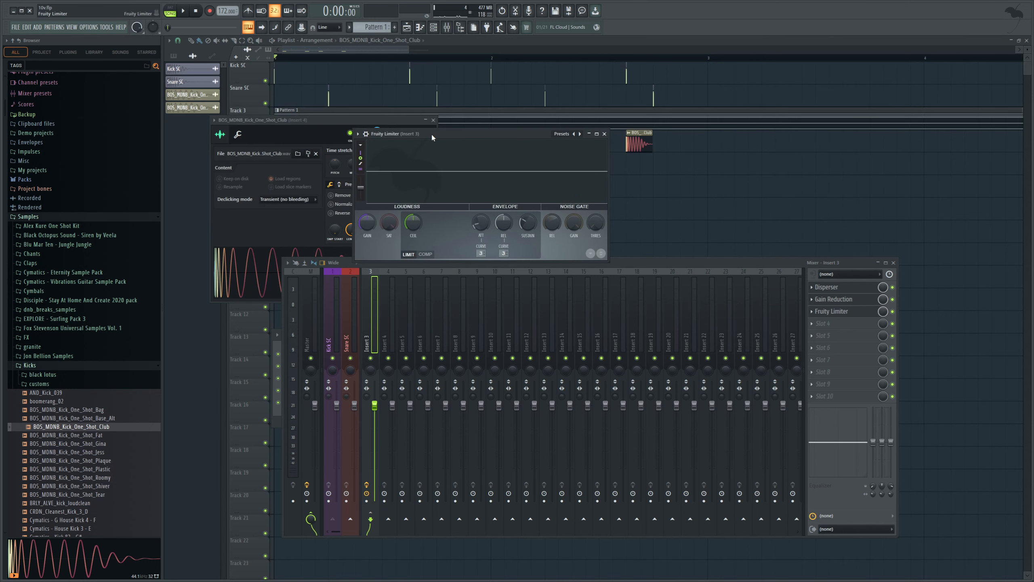
left_click(424, 256)
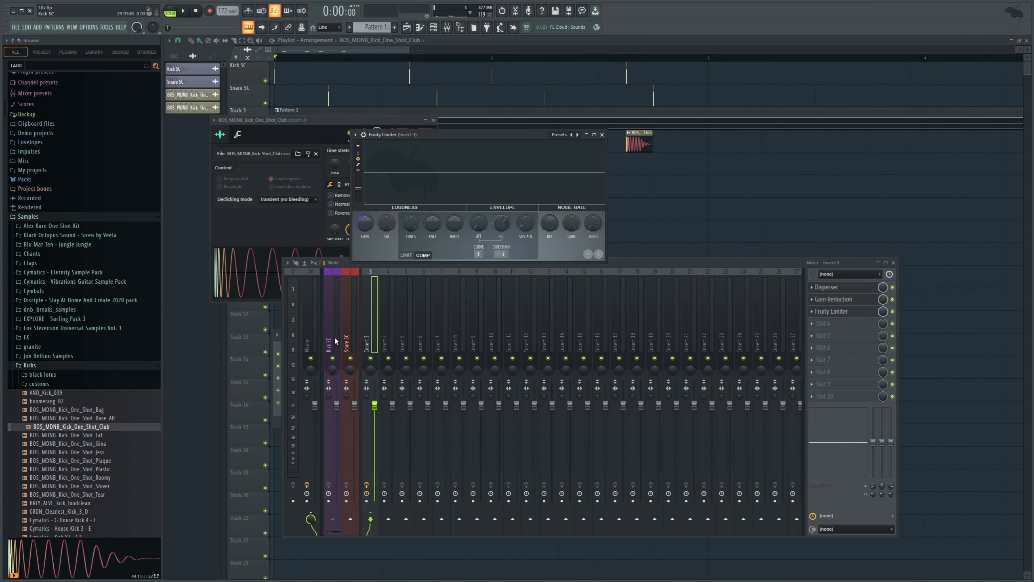
- Raise the compressor's knee and ratio on Insert 3 and set its release to about 93 ms while testing playback
left_click(185, 9)
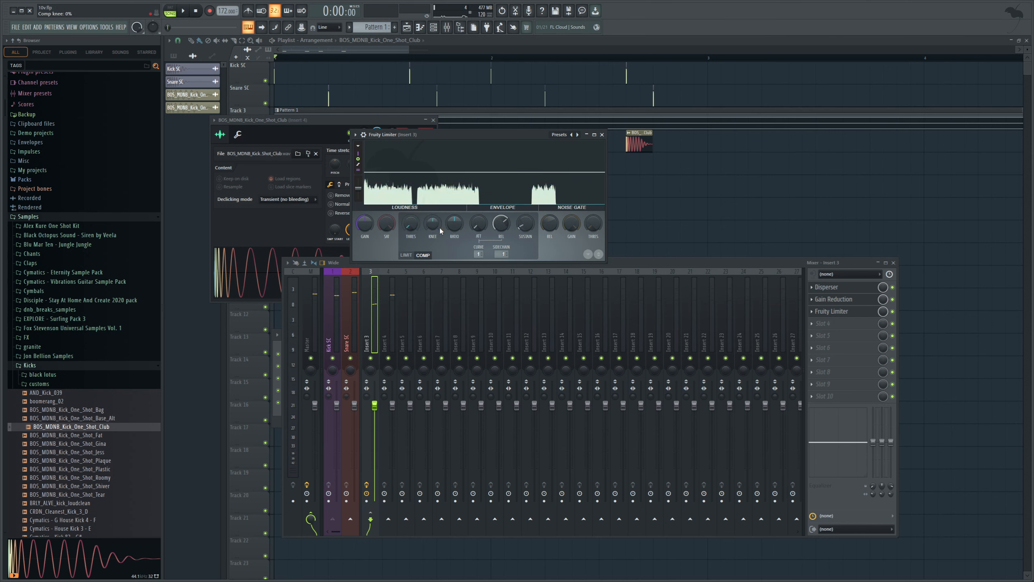
left_click_drag(439, 228, 439, 212)
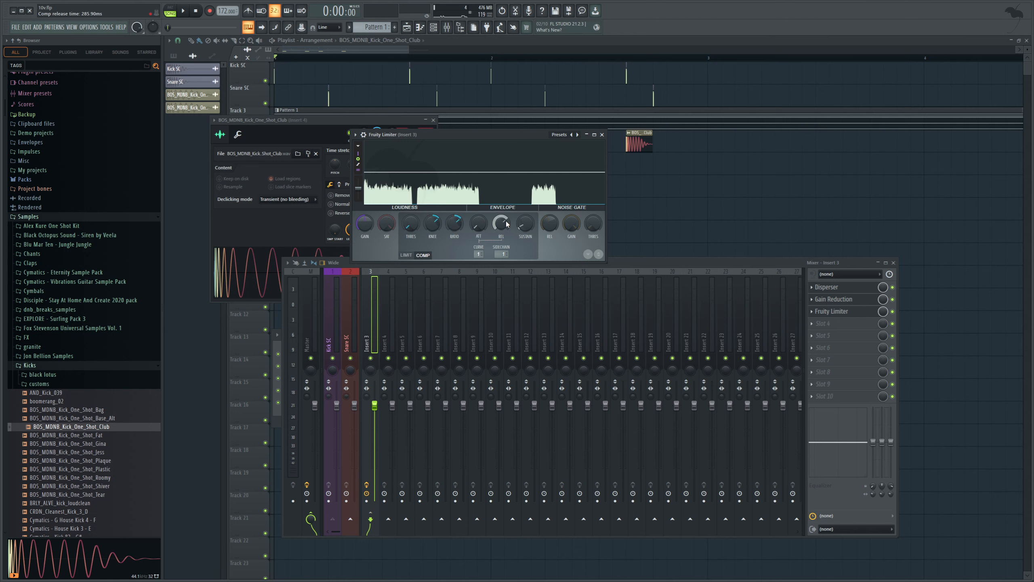
key("space")
left_click_drag(501, 223, 501, 231)
key("space")
key("space")
key("space")
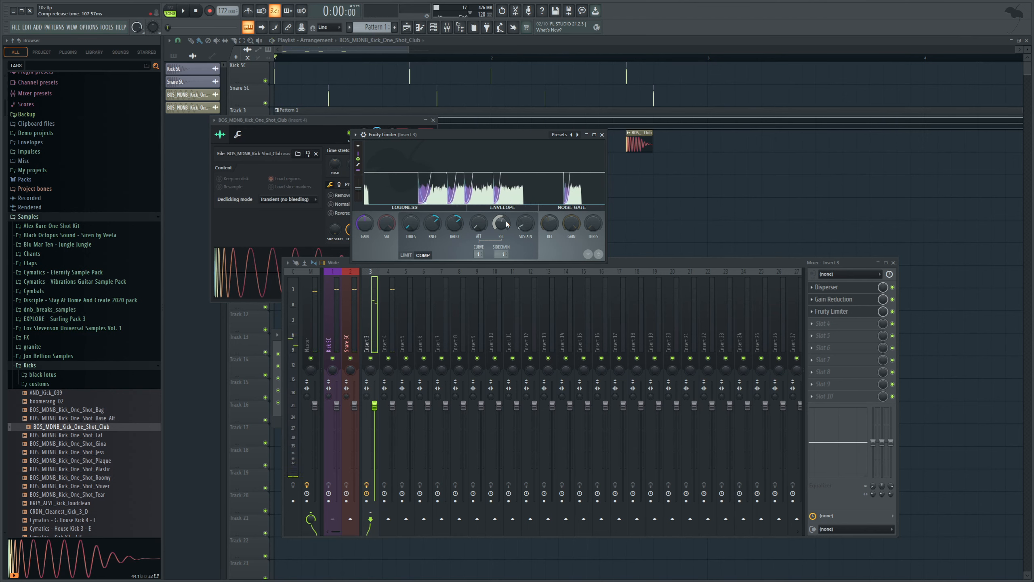
key("space")
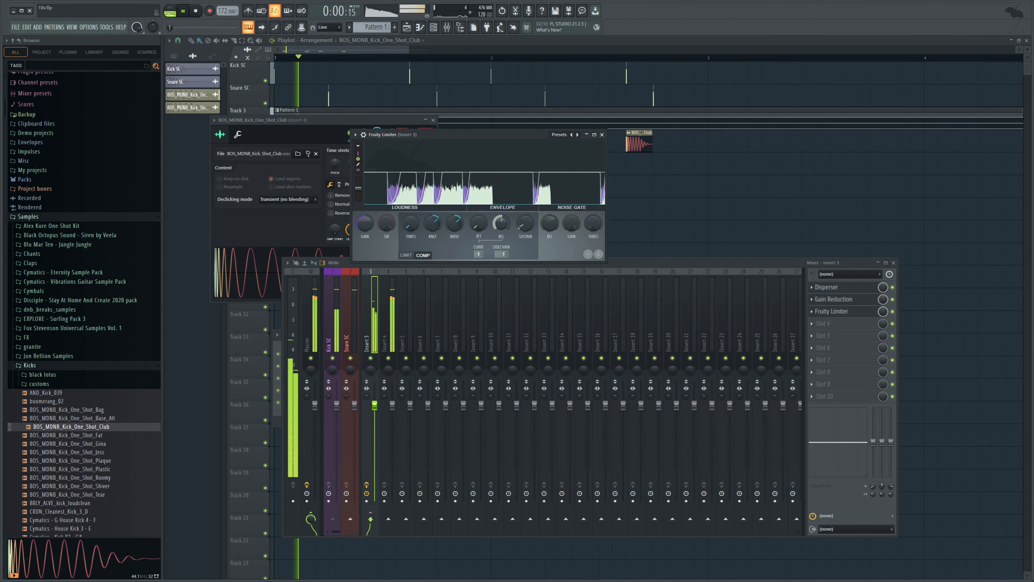
left_click_drag(505, 225, 505, 226)
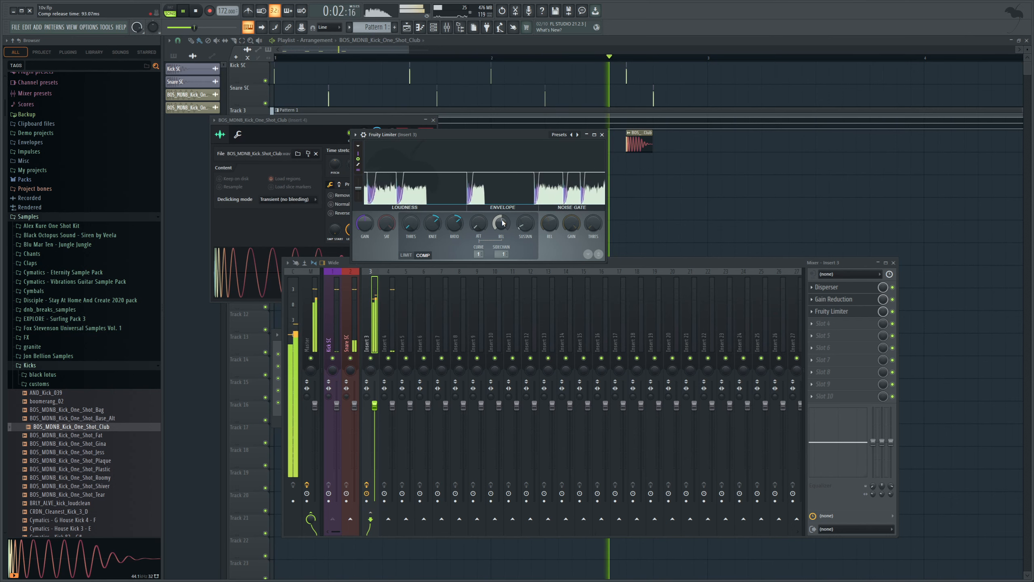
key("space")
- Add a second Serum channel and load the Basic Shapes wavetable into its oscillator A
left_click_drag(407, 49, 548, 100)
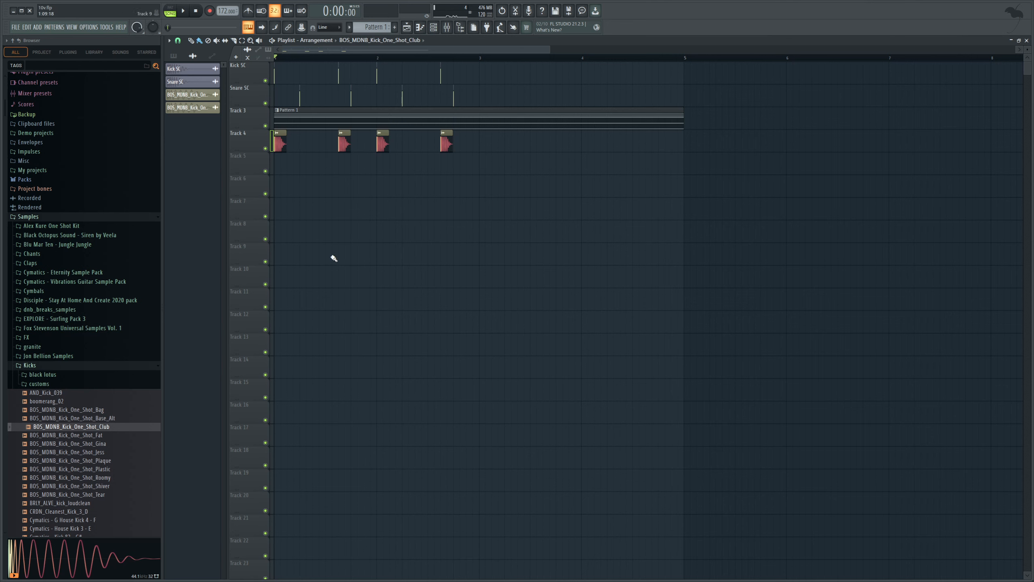
left_click_drag(369, 51, 373, 52)
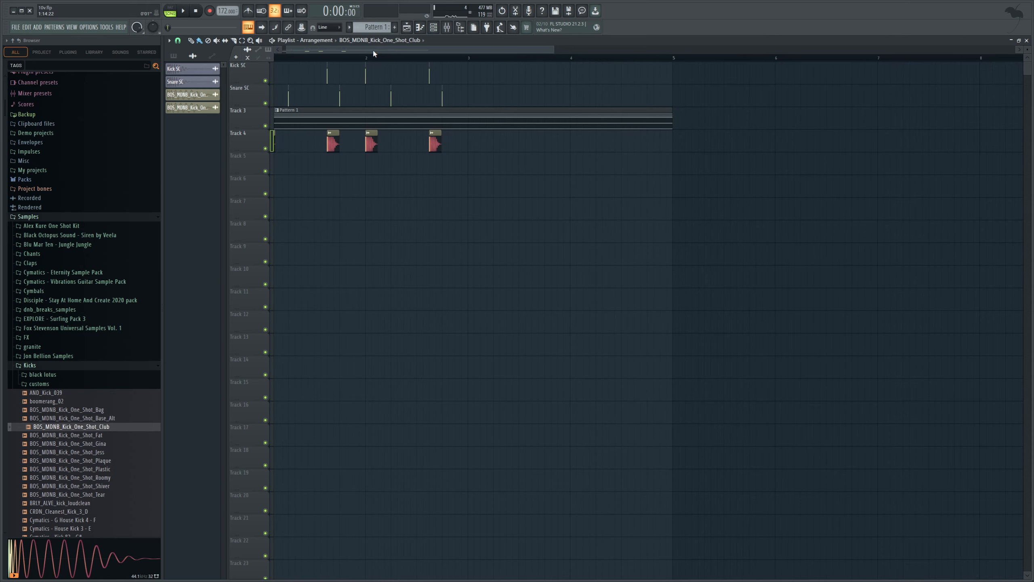
left_click(447, 29)
scroll(334, 74, "left", 1)
left_click(433, 27)
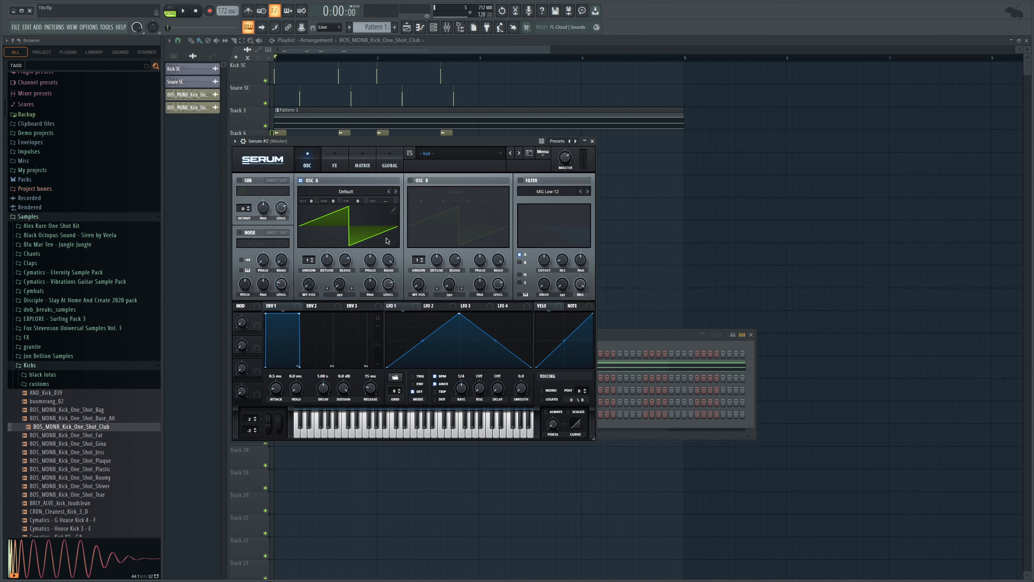
left_click(393, 366)
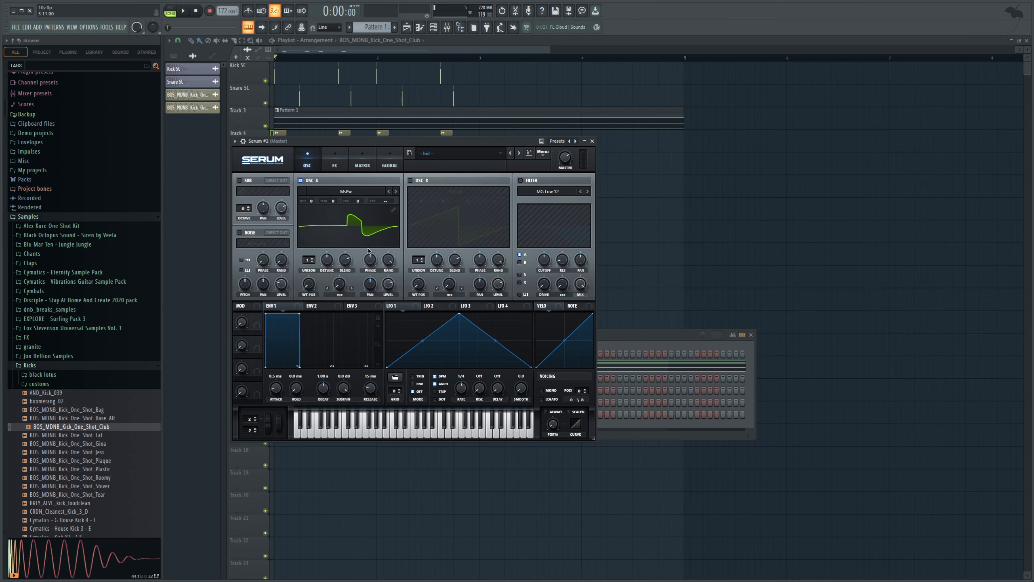
left_click(408, 245)
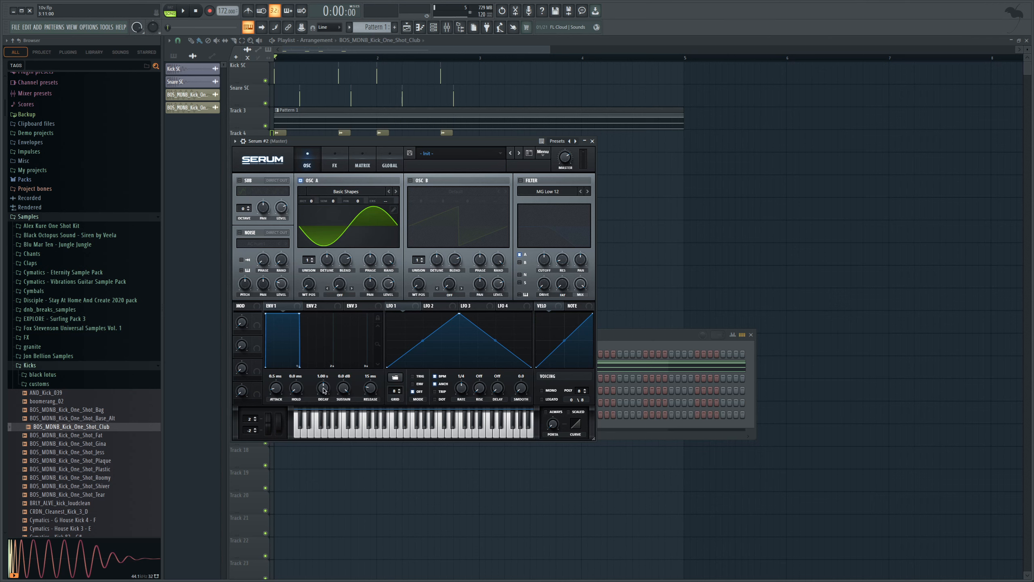
- Set Env 1's decay to 307 ms with sustain fully down, and audition the sound on several notes
mouse_move(325, 389)
left_mouse_down()
mouse_move(337, 405)
mouse_move(326, 417)
mouse_move(321, 396)
left_mouse_up()
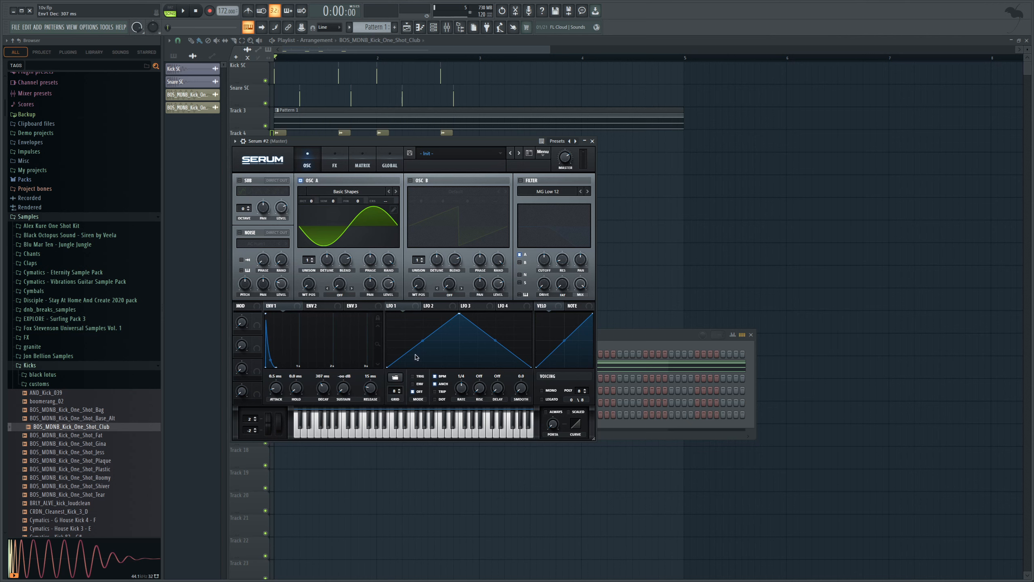
left_click(429, 432)
left_click(473, 432)
left_click(462, 430)
- Enable the Reverb, Chorus and Delay effects in the second Serum
left_click(333, 164)
left_click(241, 268)
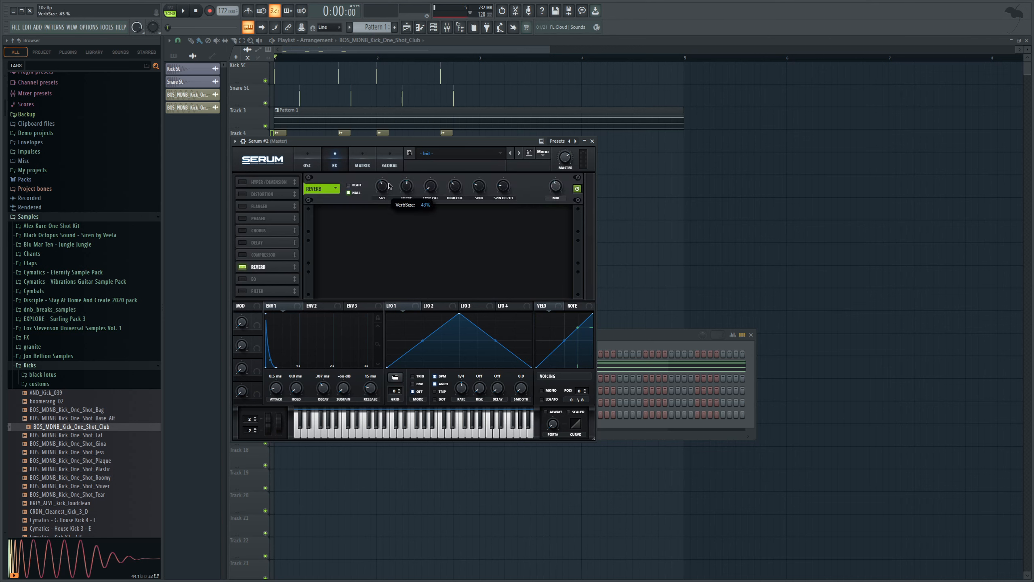
left_click(242, 230)
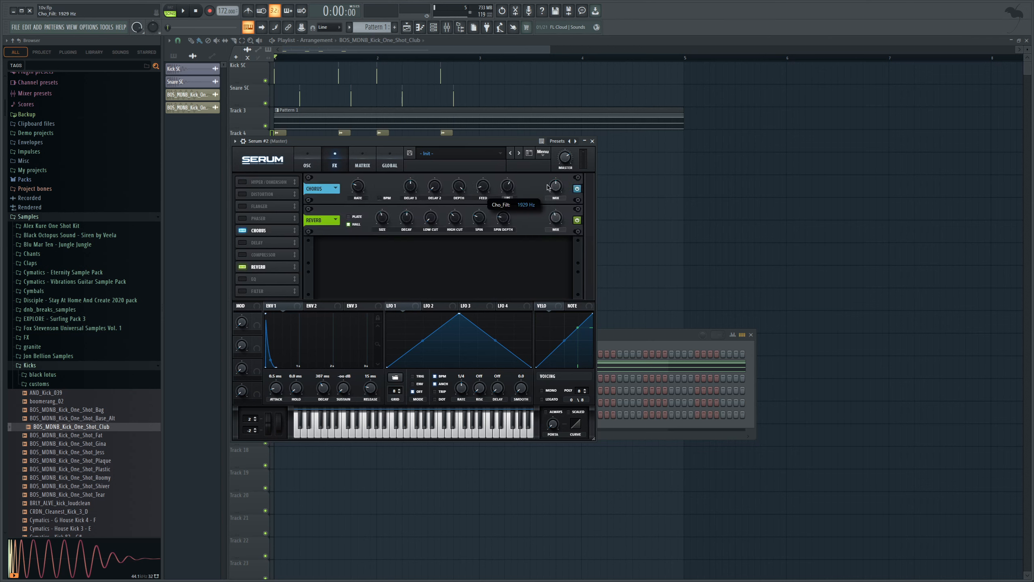
left_click(242, 243)
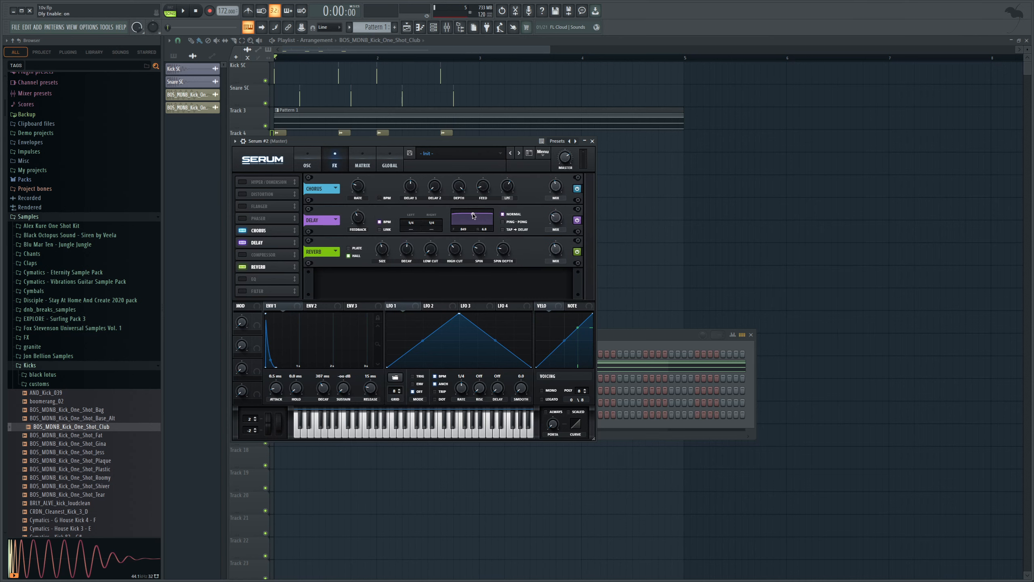
- Route Serum #2 to mixer Insert 4 and load Gain Reduction into that track's first effect slot
left_click(446, 27)
left_click(433, 27)
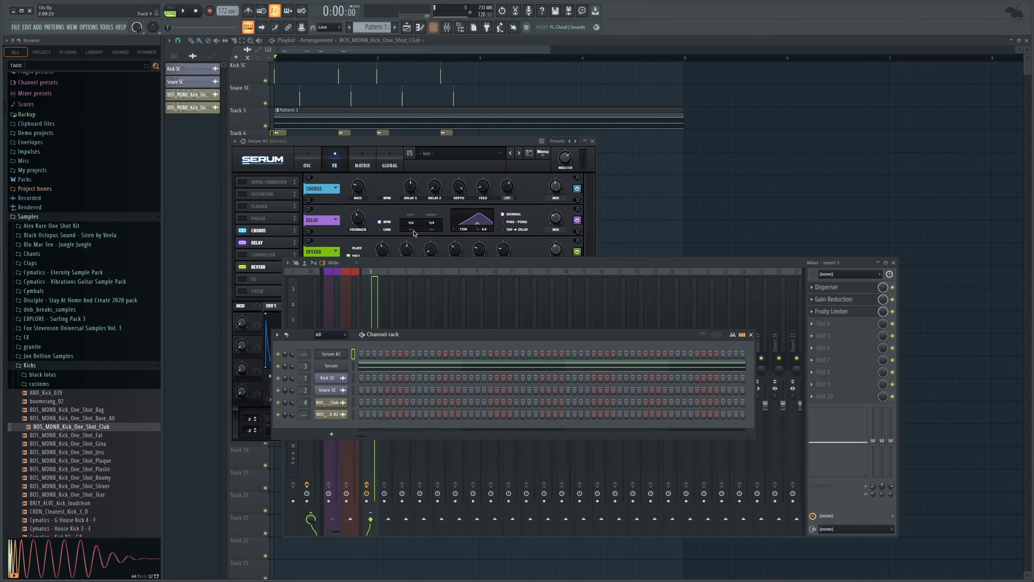
left_click_drag(304, 355, 303, 343)
left_click(842, 288)
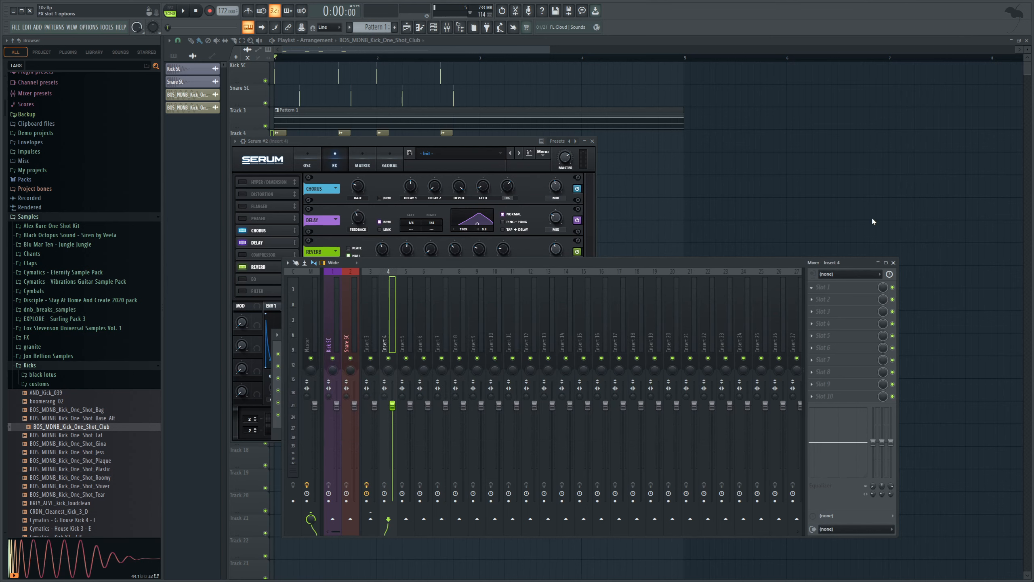
left_click(927, 149)
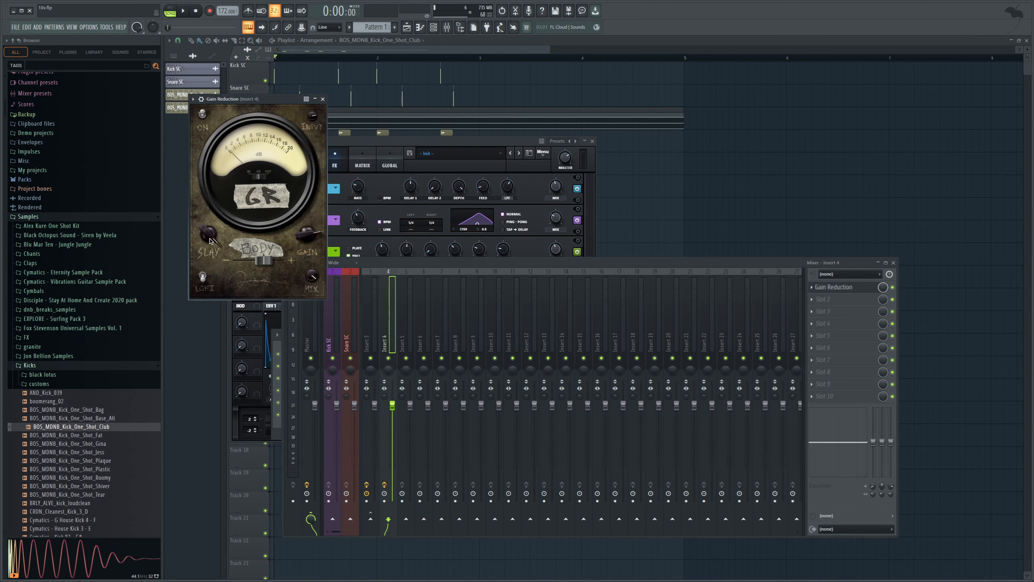
- Audition the processed Serum #2 sound on several notes of its keyboard
left_click(390, 142)
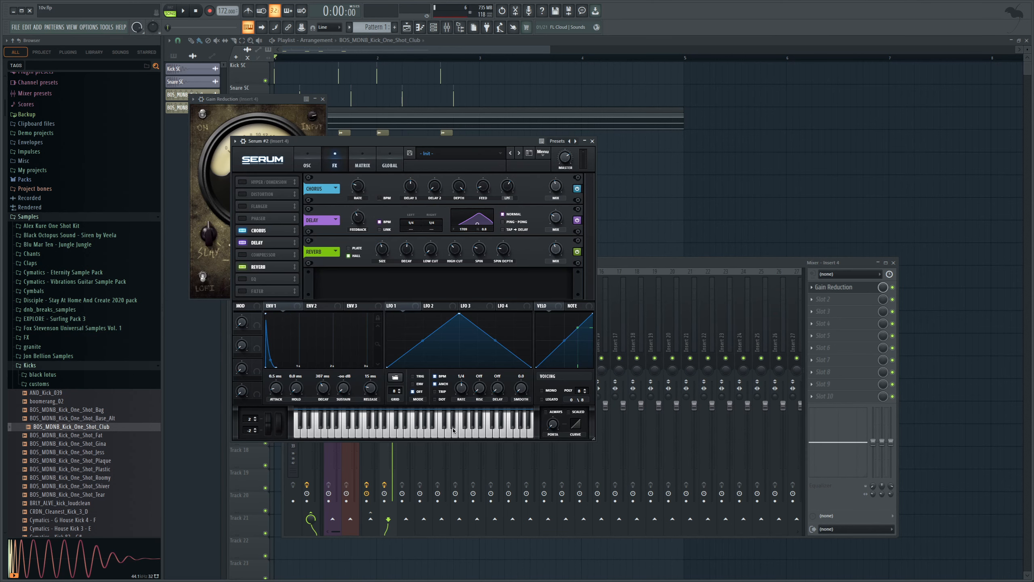
left_click(434, 436)
left_click(455, 437)
left_click(469, 436)
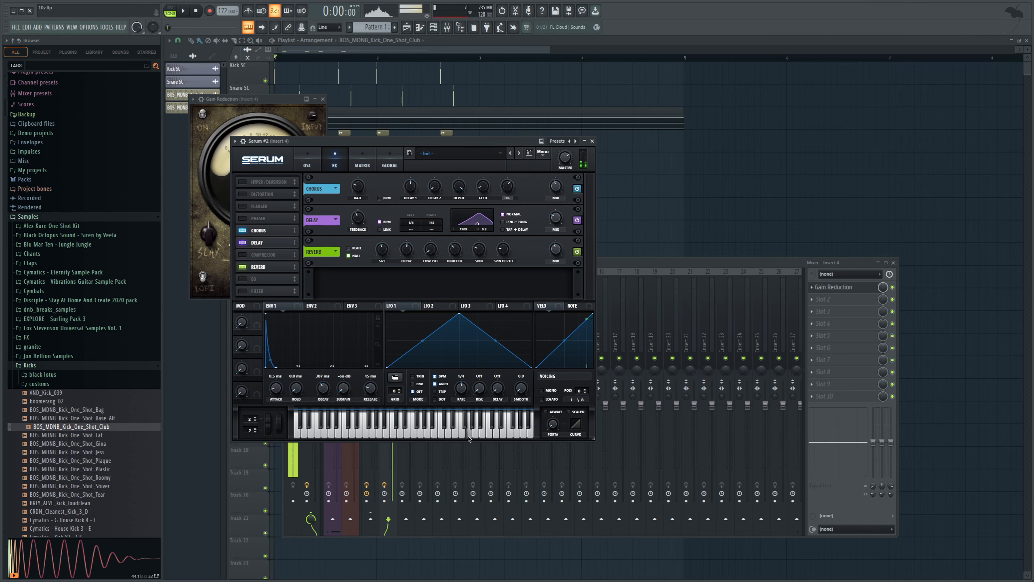
left_click(437, 436)
left_click(455, 437)
left_click(466, 437)
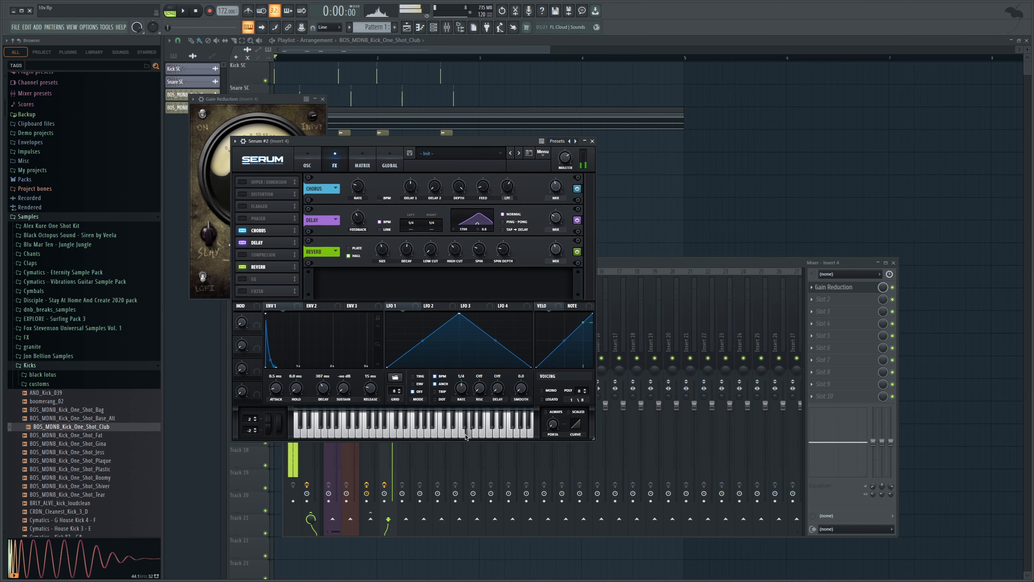
- Enable Serum #2's oscillator B with Basic Shapes, one octave up and 4 unison voices, and audition a few notes
left_click(320, 166)
left_click(410, 180)
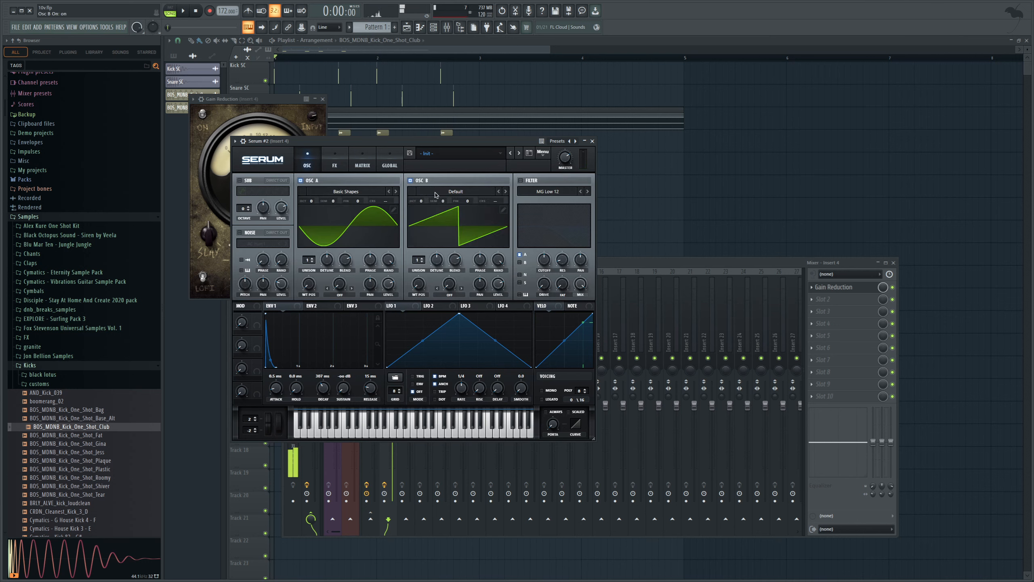
left_click(506, 191)
left_click_drag(422, 202, 433, 196)
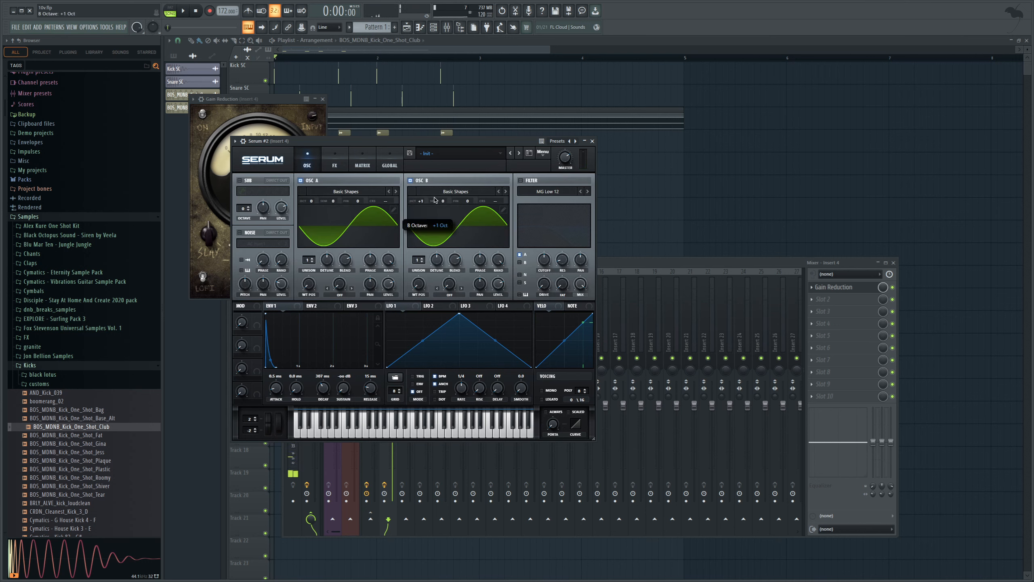
left_click_drag(422, 262, 430, 251)
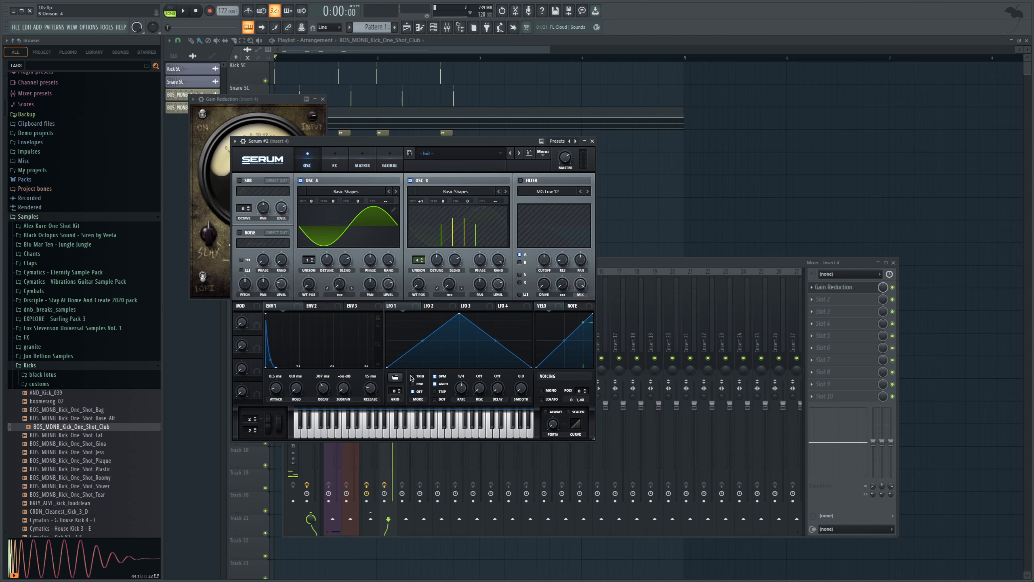
left_click(406, 435)
left_click(393, 435)
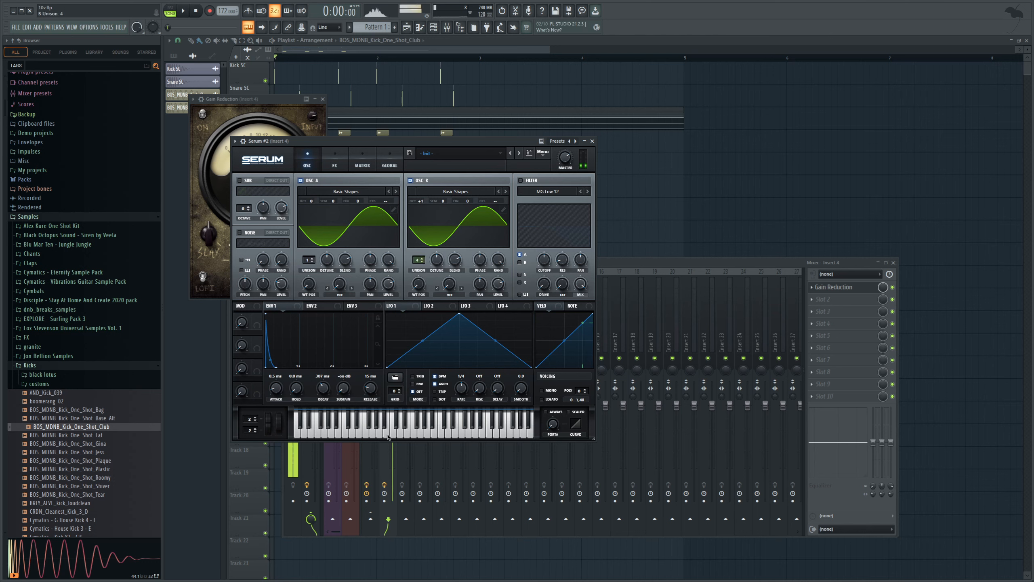
left_click(378, 437)
- Enable the noise oscillator in Serum #2 and add a Distortion effect in Downsample mode
left_click(250, 236)
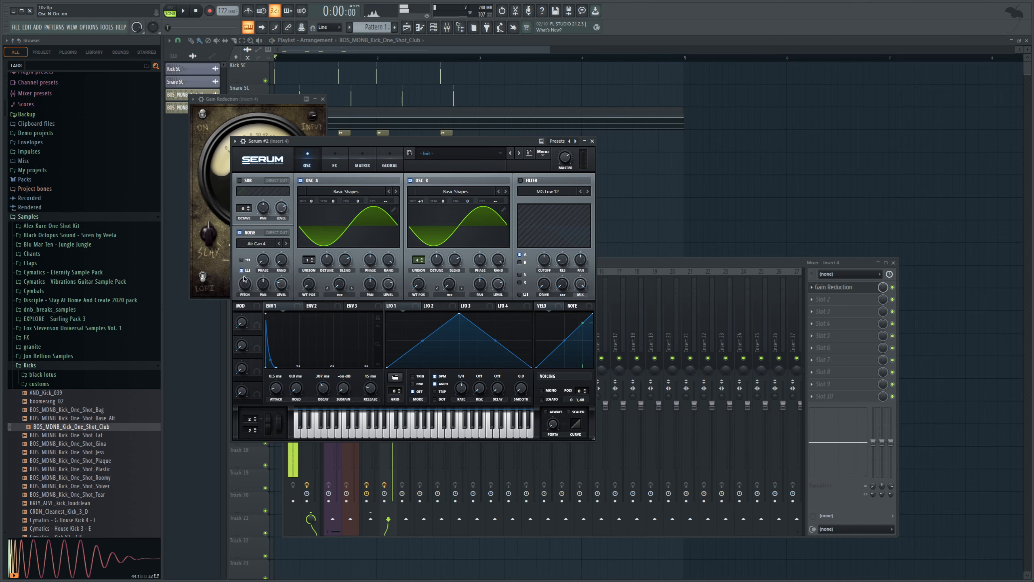
left_click(324, 157)
left_click(243, 194)
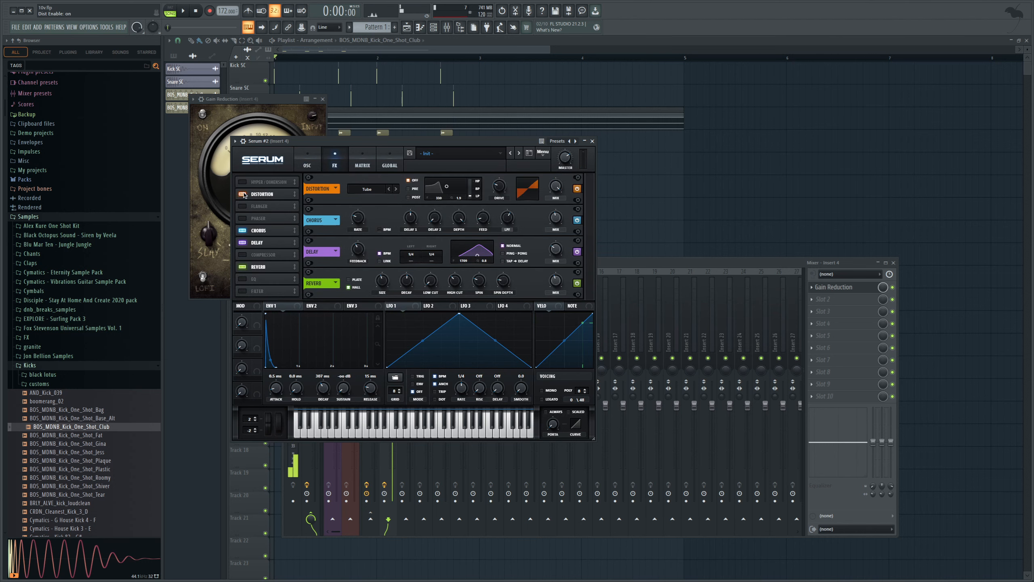
left_click(375, 187)
left_click(379, 273)
- Audition the distorted Serum #2 sound on several notes and return to its oscillator page
left_click(420, 435)
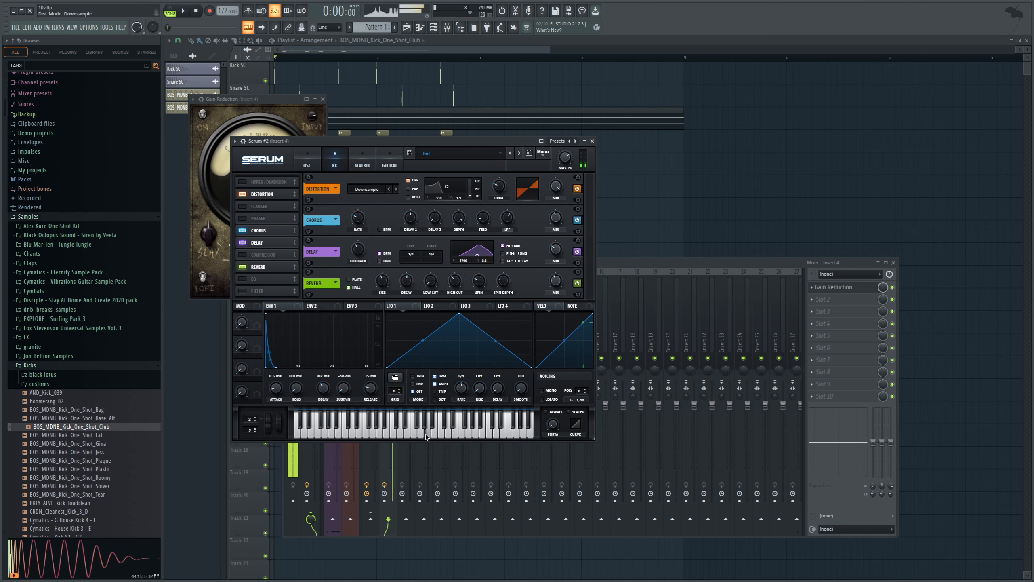
left_click(459, 432)
left_click(456, 433)
left_click(428, 435)
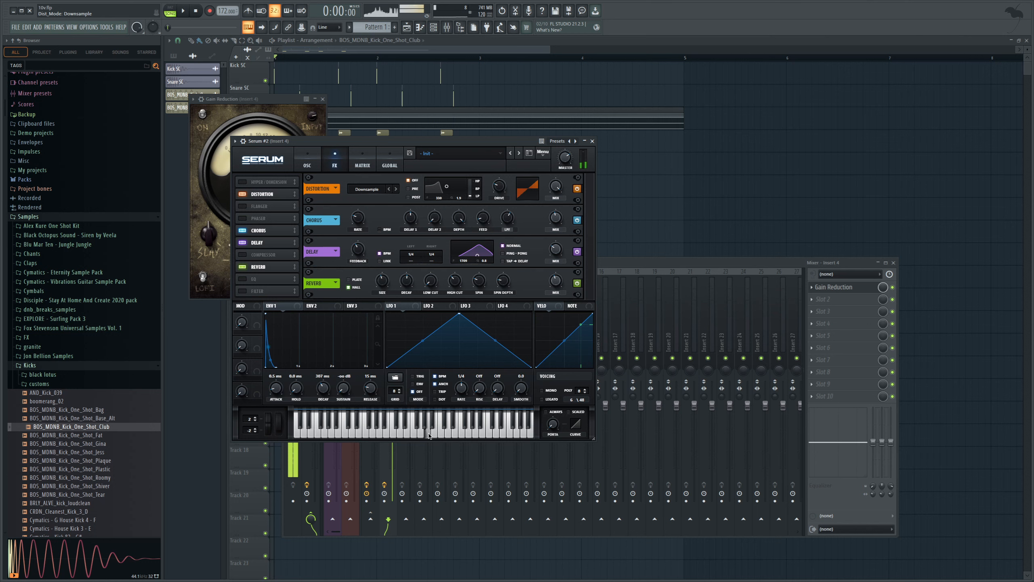
left_click(406, 435)
left_click(360, 434)
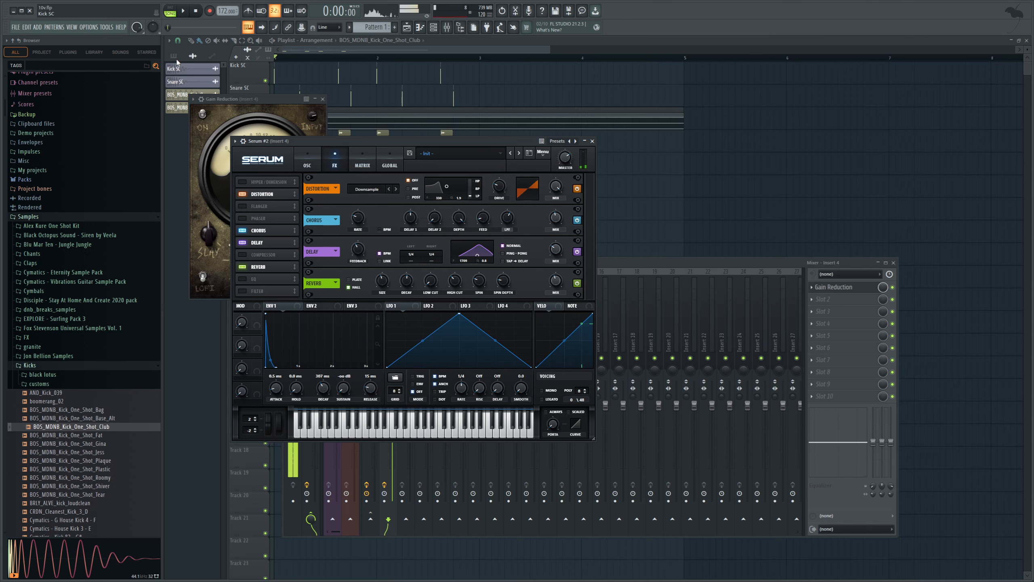
left_click(307, 162)
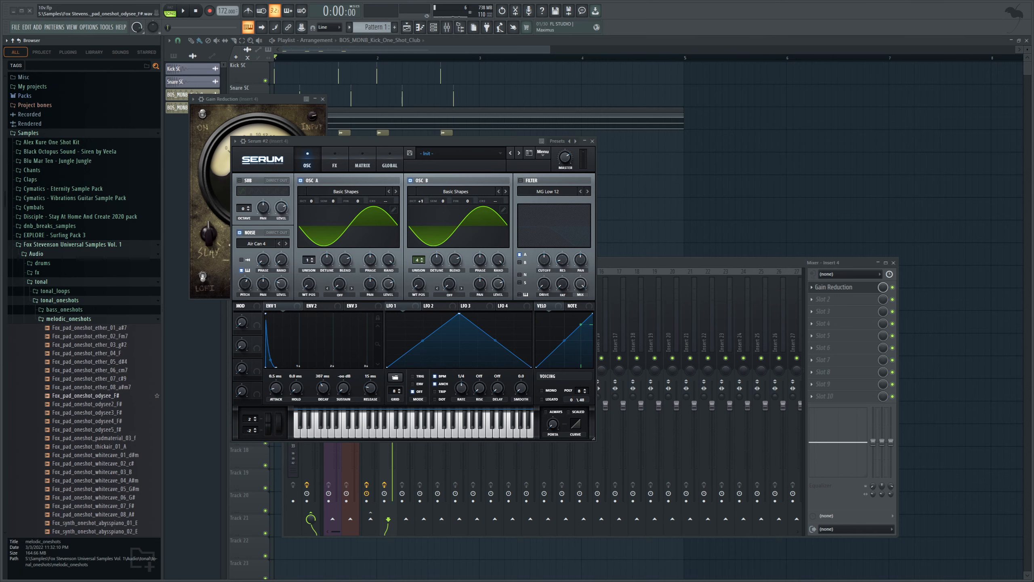
- Preview the Fox_synth_oneshot_breathsaw_01_E sample and load it as a new sampler channel in the channel rack
scroll(94, 387, "down", 4)
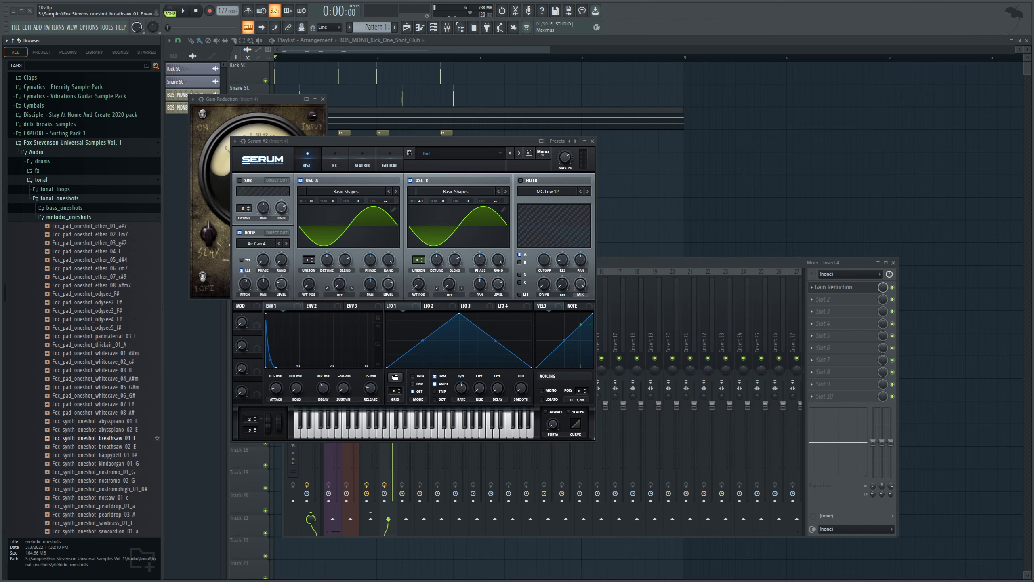
left_click(94, 438)
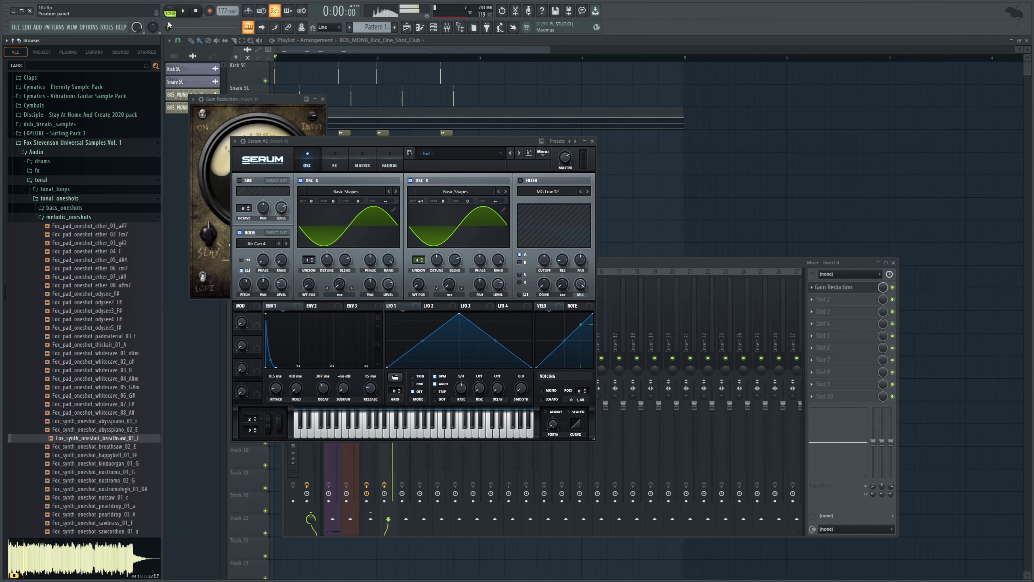
left_click(423, 27)
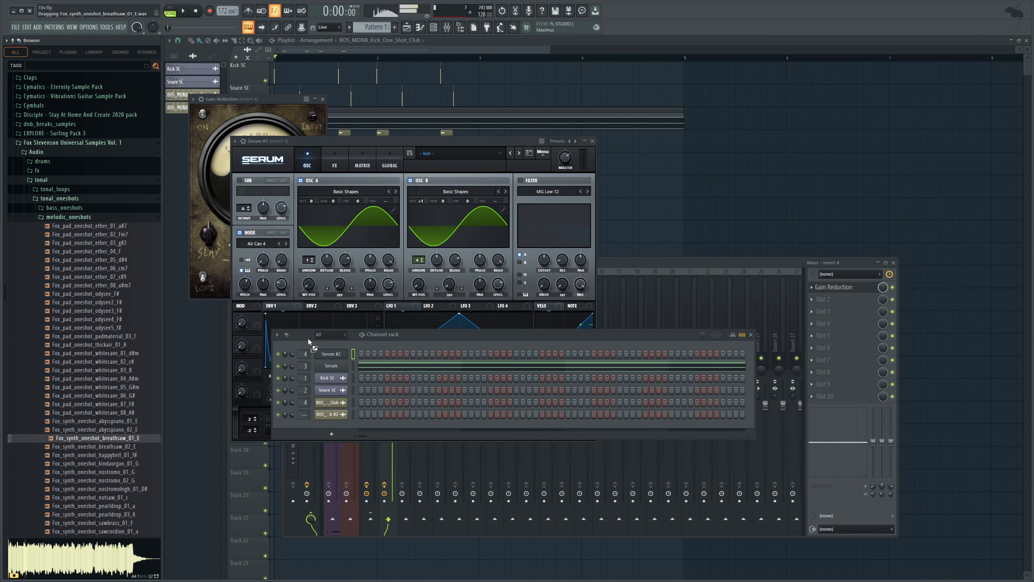
left_click_drag(307, 341, 308, 341)
left_click_drag(130, 443, 338, 356)
left_click(338, 357)
- Set the breathsaw sampler's root note to E5
left_click(269, 165)
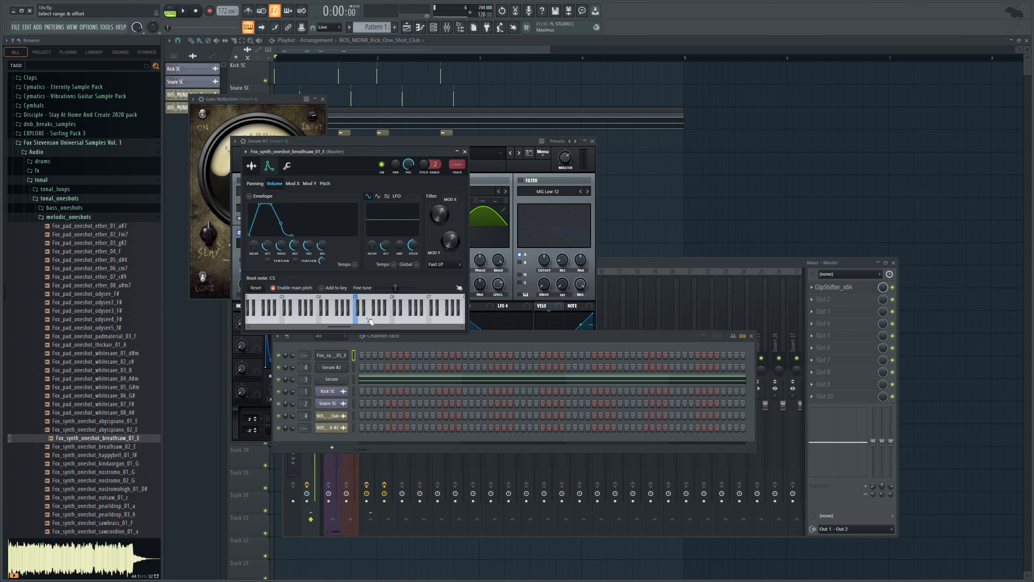
left_click(368, 320)
left_click(374, 322)
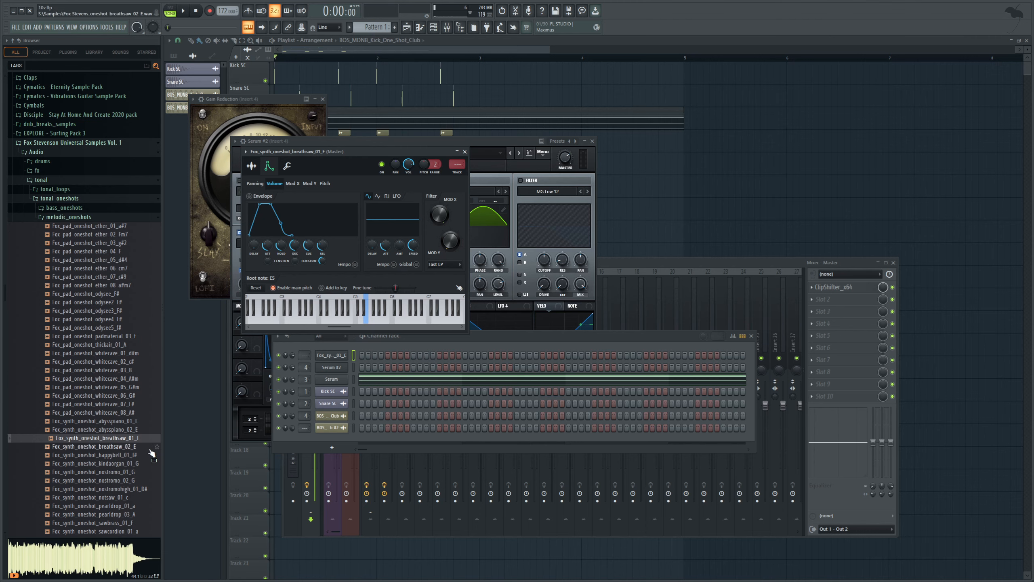
- Play the arrangement with the other windows closed and load FabFilter Pro-Q 3 into mixer Insert 3's fourth effect slot
key("F12")
key("space")
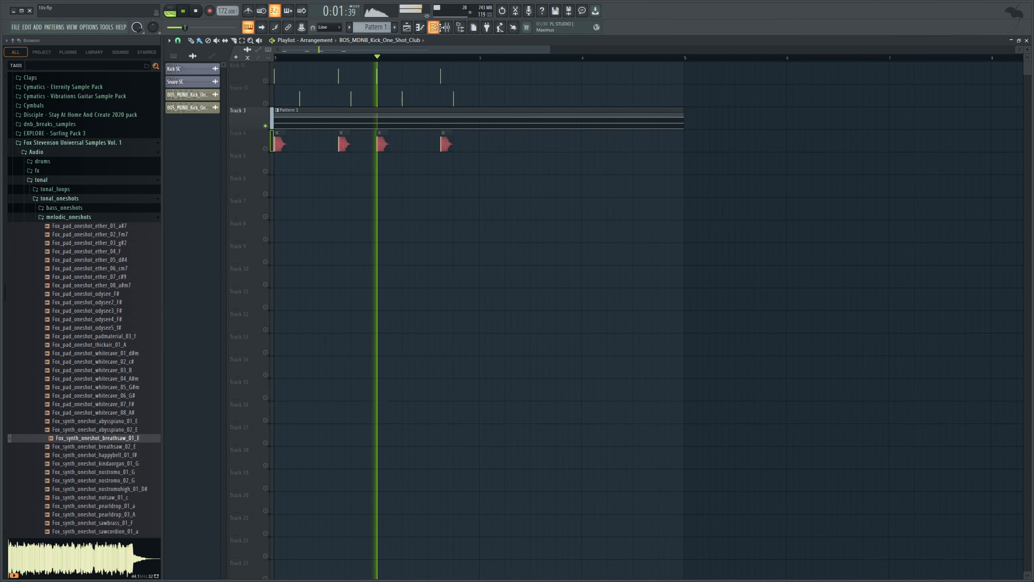
key("F9")
left_click(373, 325)
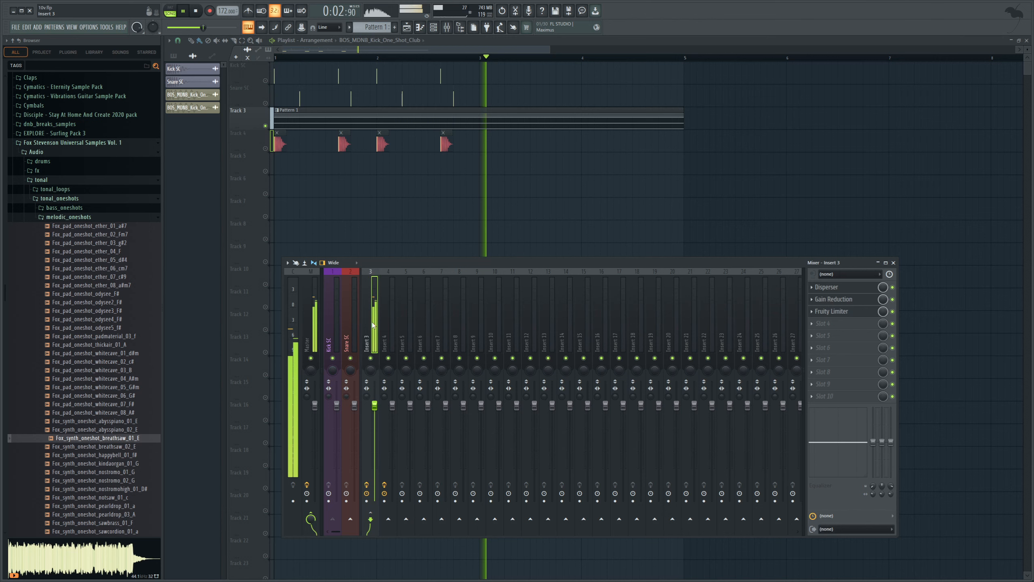
left_click(830, 327)
left_click(942, 107)
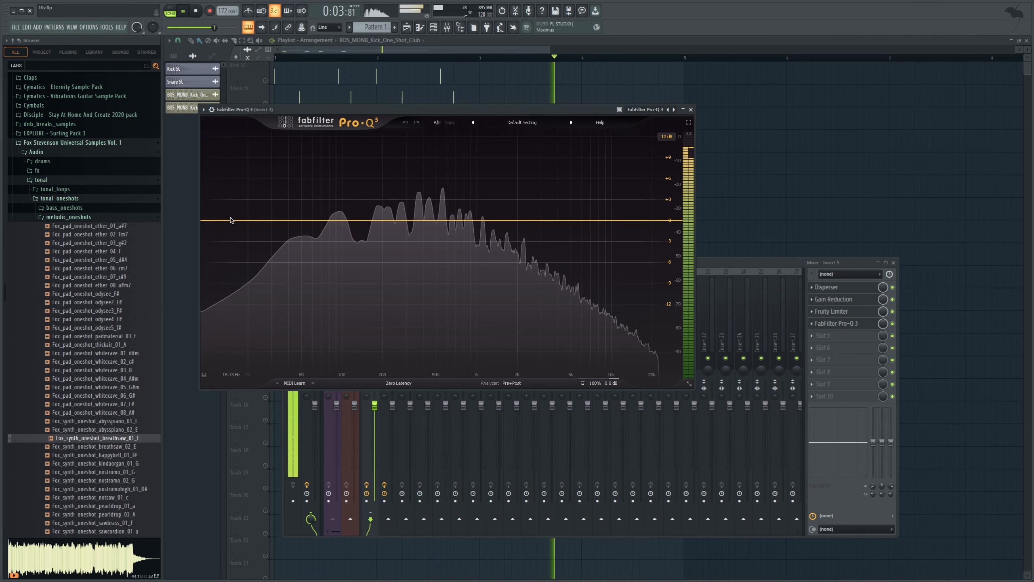
key("space")
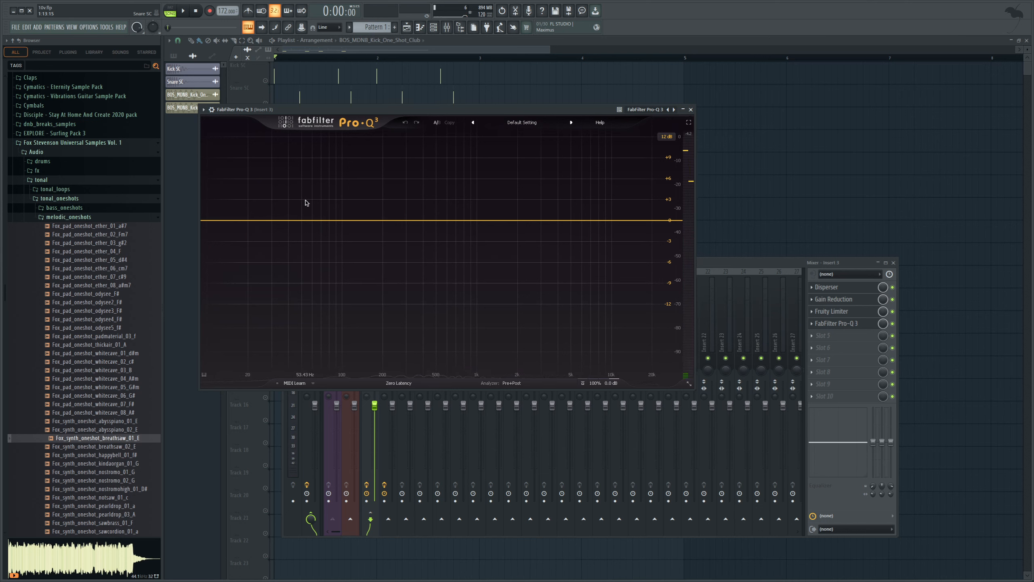
- Add a 36 dB/oct low-cut band at about 120 Hz in Pro-Q 3 and play the arrangement
left_click(213, 221)
left_click_drag(213, 221, 352, 245)
left_click(183, 11)
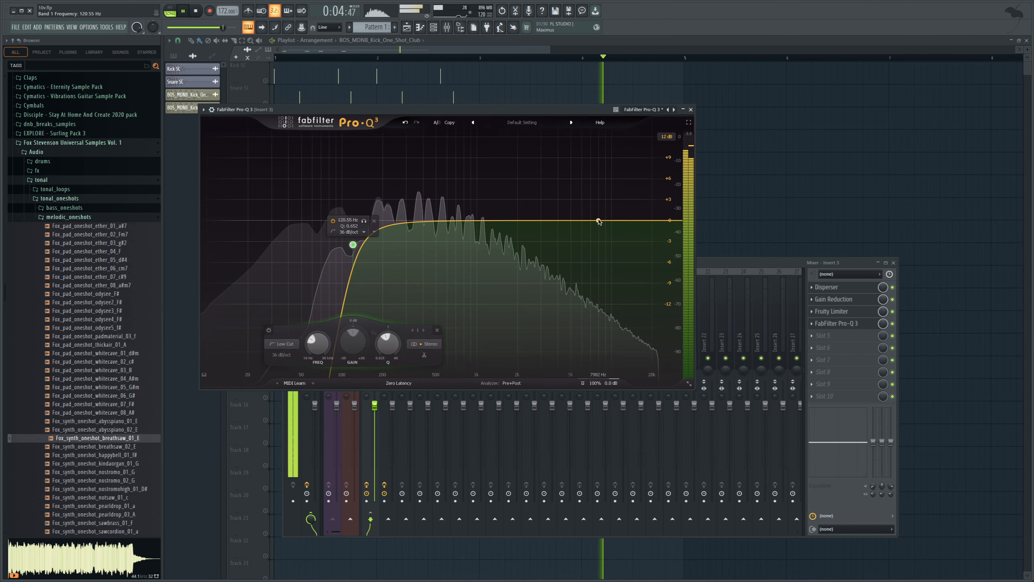
- Add a 24 dB/oct high-cut band, try it at about 4.1 kHz, and move it up to about 12.2 kHz
left_click(663, 221)
left_click_drag(663, 221, 593, 230)
left_click_drag(585, 235, 559, 240)
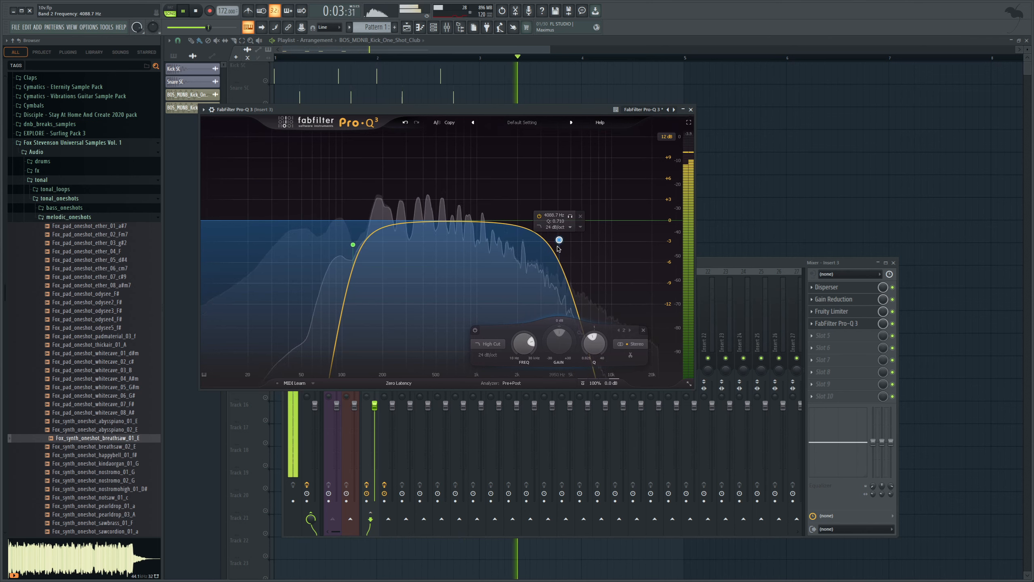
left_click(571, 221)
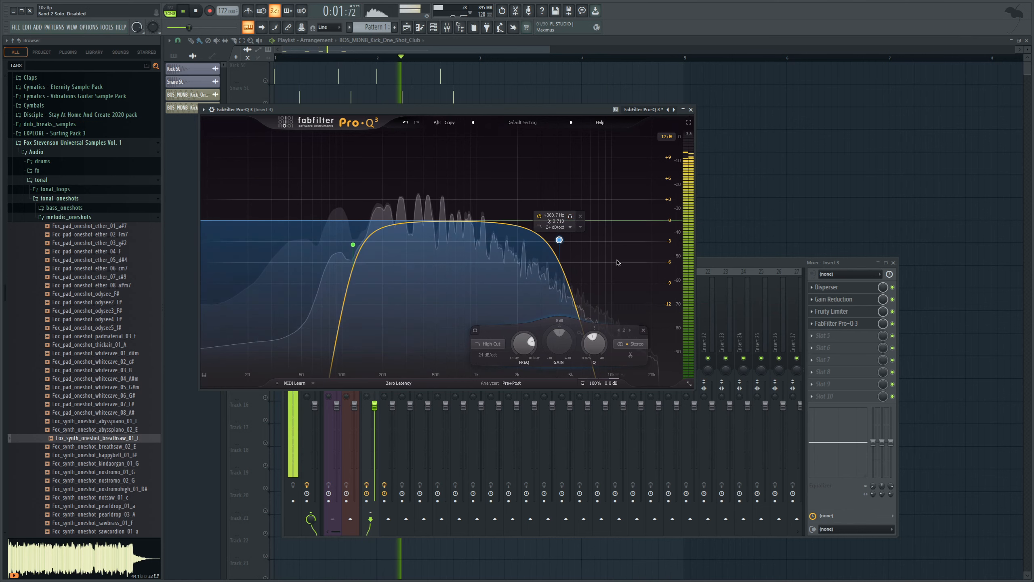
left_click(195, 10)
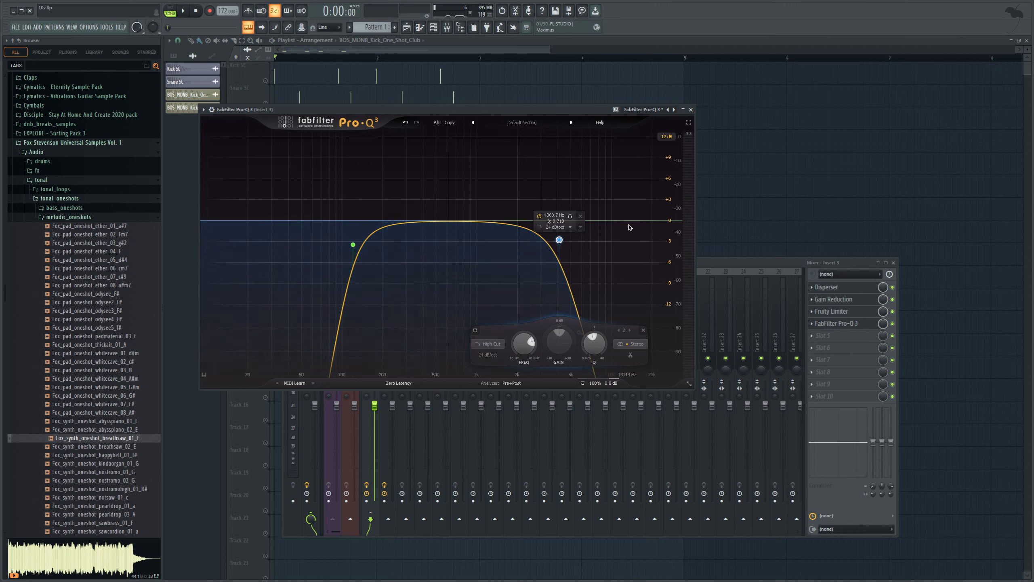
left_click_drag(559, 239, 625, 242)
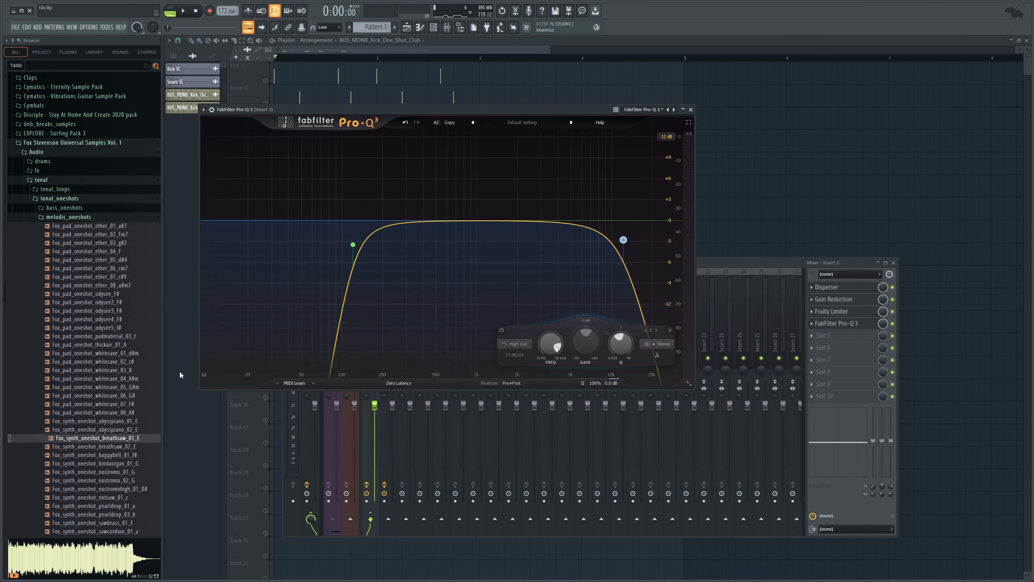
- During playback, add a bell band with Q about 26.6, sweep it in solo to about 734 Hz, and set its gain to -8.14 dB
key("F9")
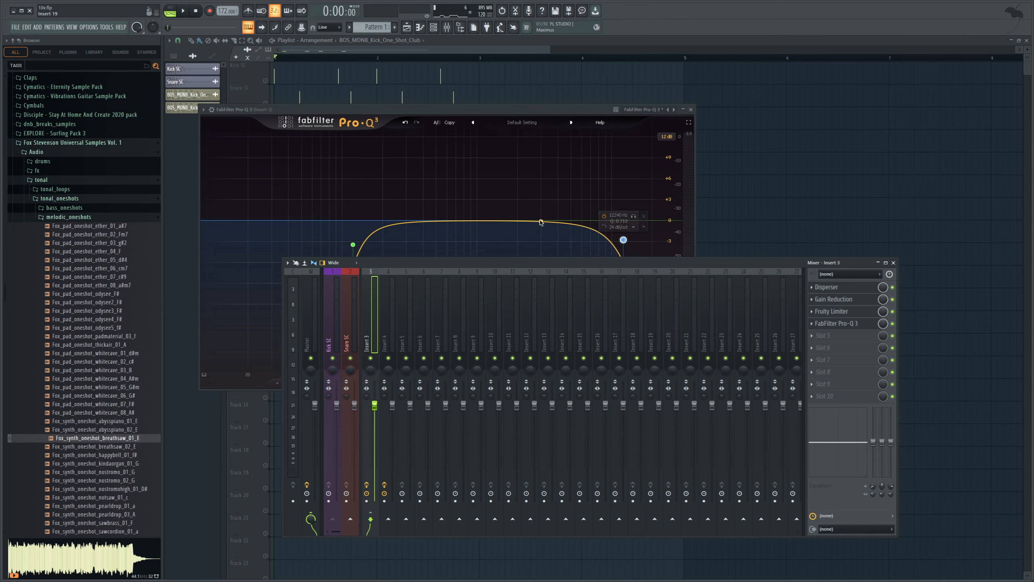
left_click(185, 12)
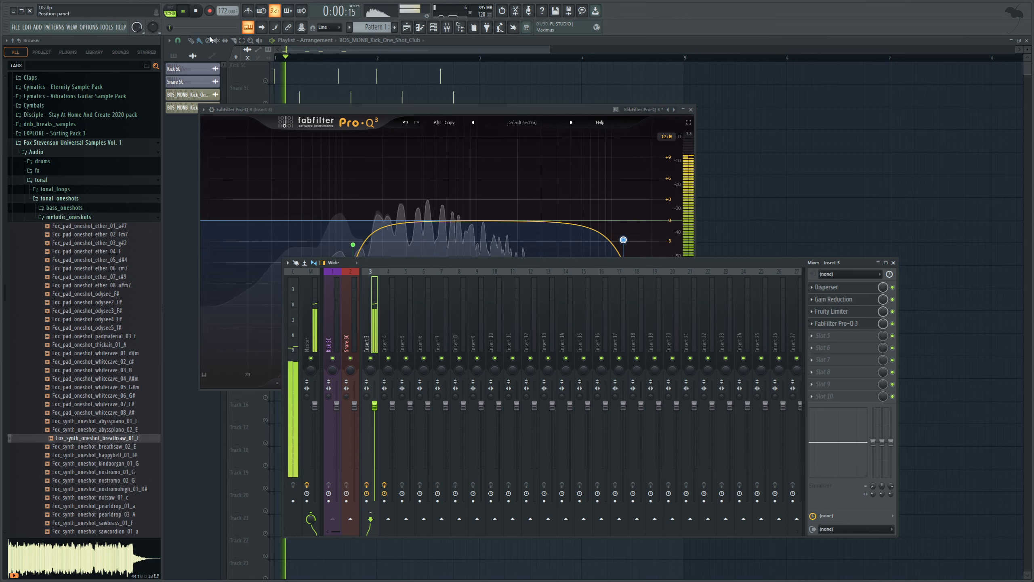
double_click(504, 211)
scroll(503, 212, "up", 8)
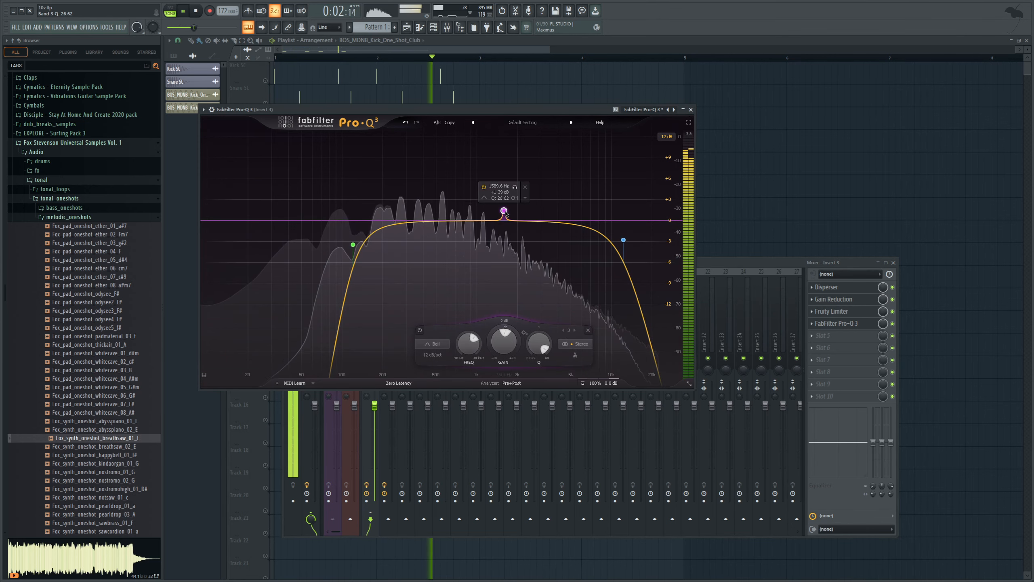
left_click_drag(503, 211, 469, 144)
left_click(513, 152)
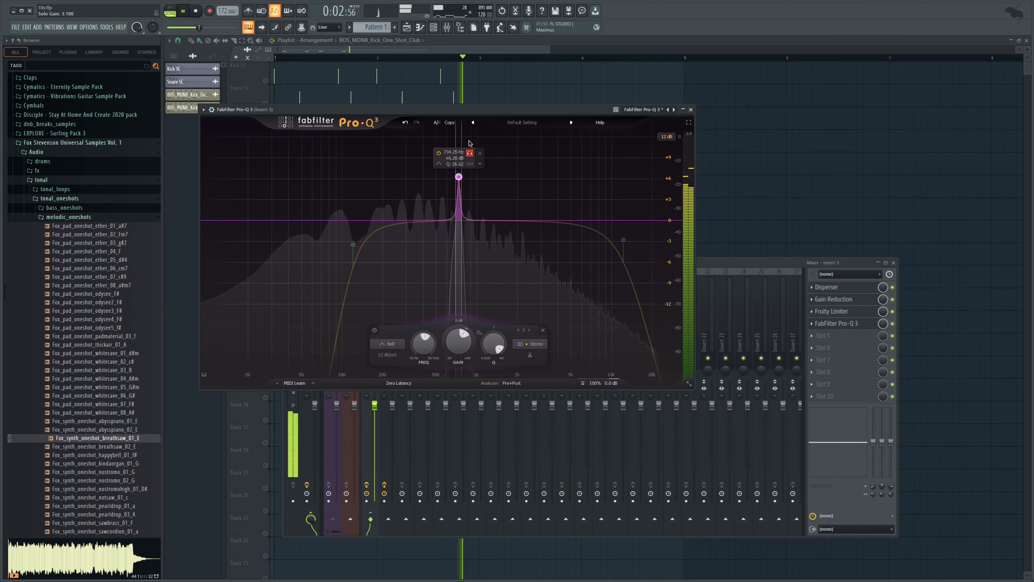
left_click(469, 153)
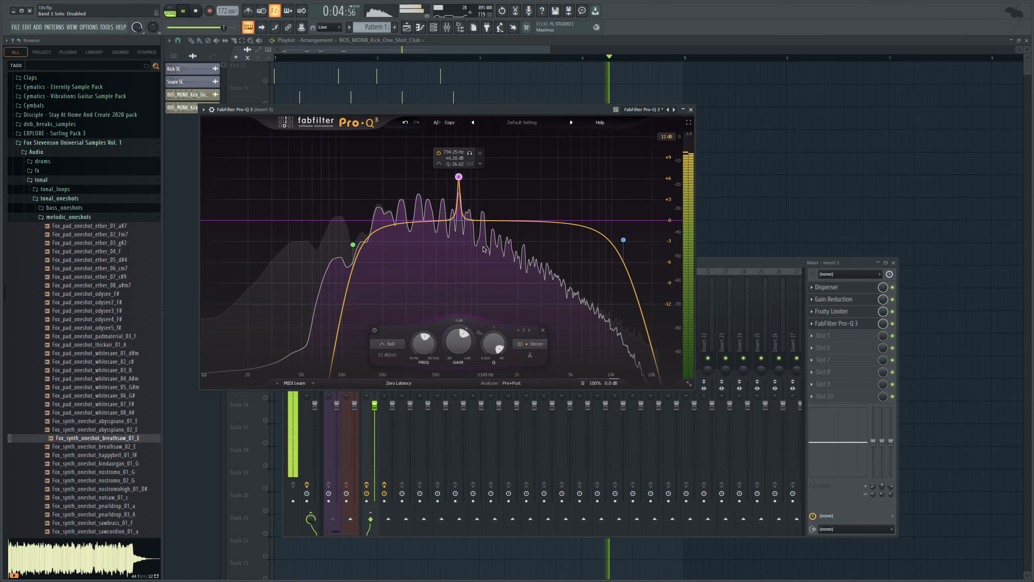
left_click_drag(450, 348, 432, 415)
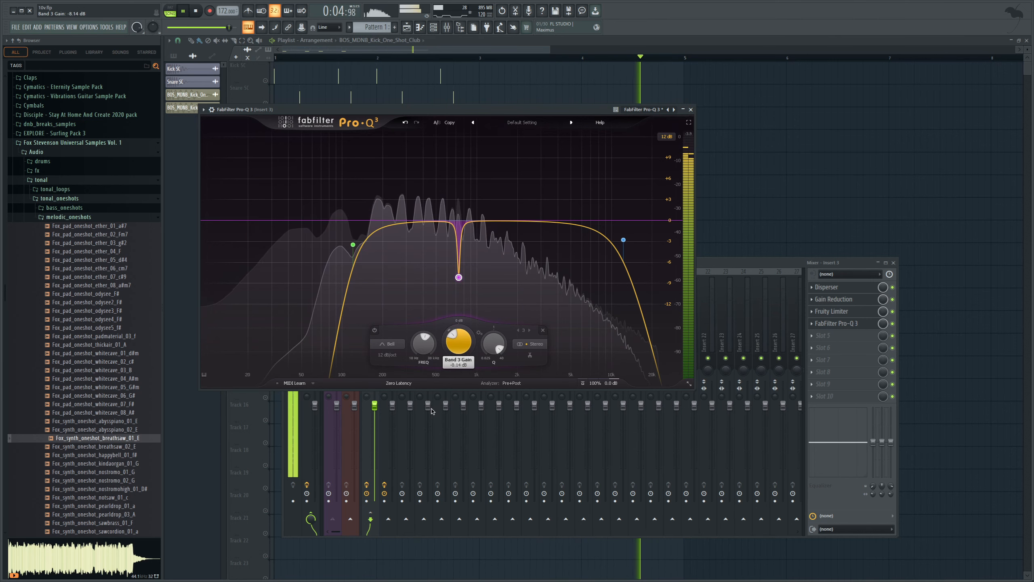
- Bypass Pro-Q 3 on Insert 3, load soothe2 in the next slot, and raise its band 2 to 4.2 dB at 1k2 Hz
left_click(892, 323)
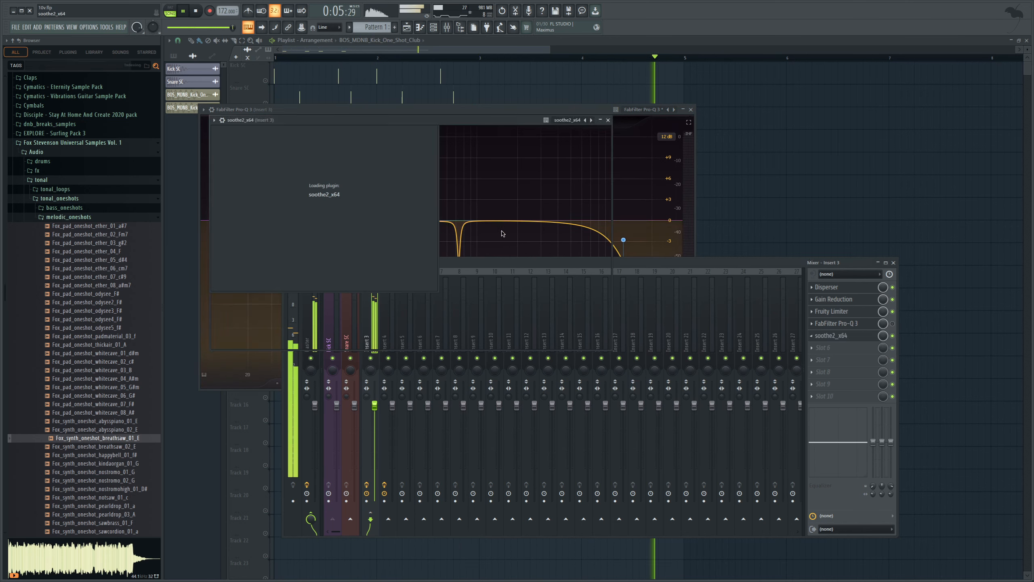
left_click_drag(477, 236, 365, 236)
left_click_drag(467, 233, 442, 210)
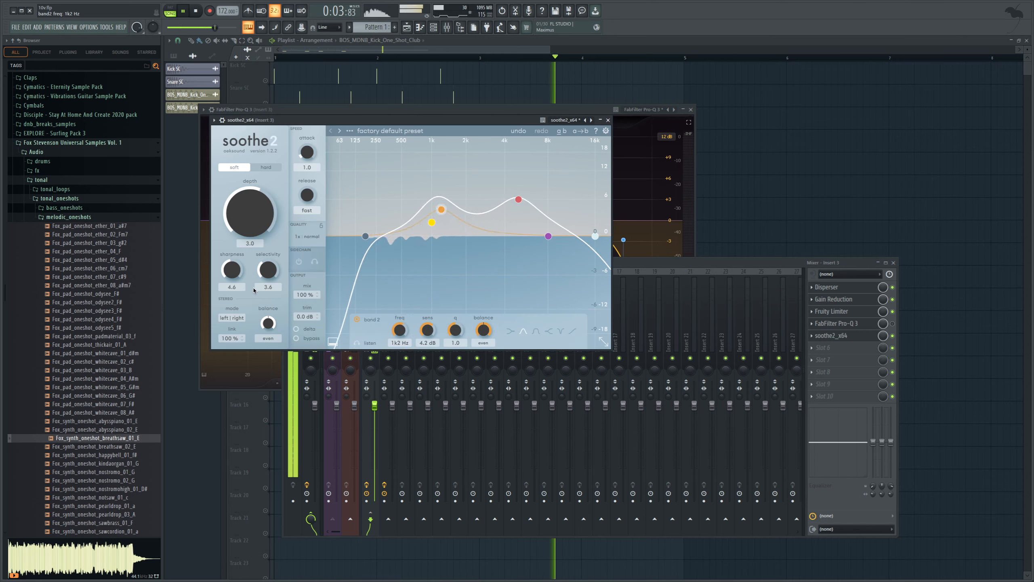
- Adjust soothe2's sharpness and depth and toggle its delta monitoring
left_click_drag(233, 271, 234, 259)
left_click_drag(257, 226, 231, 225)
left_click(297, 329)
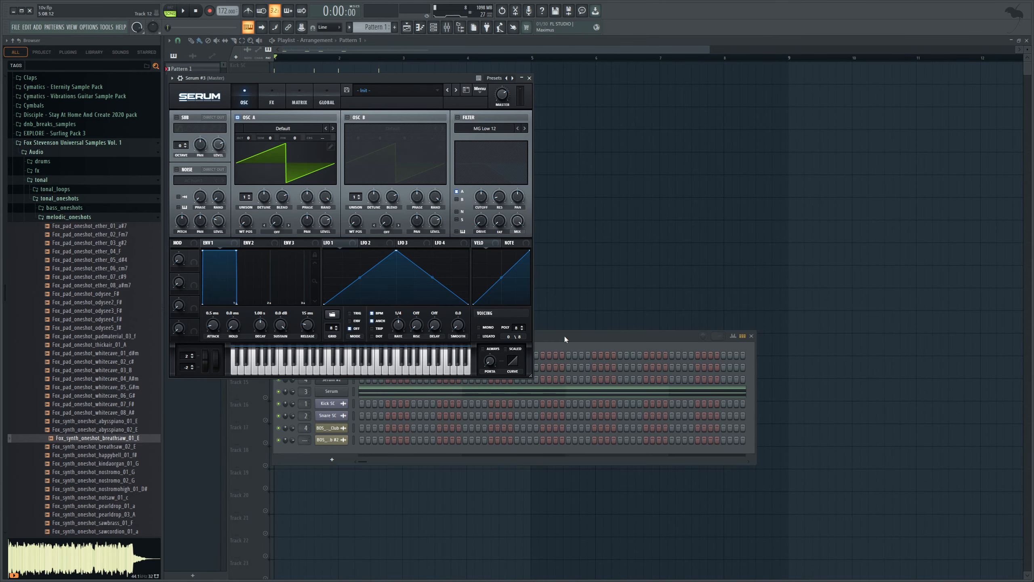
- Route the new Serum #3 channel to mixer Insert 4 and open its piano roll
left_click(565, 339)
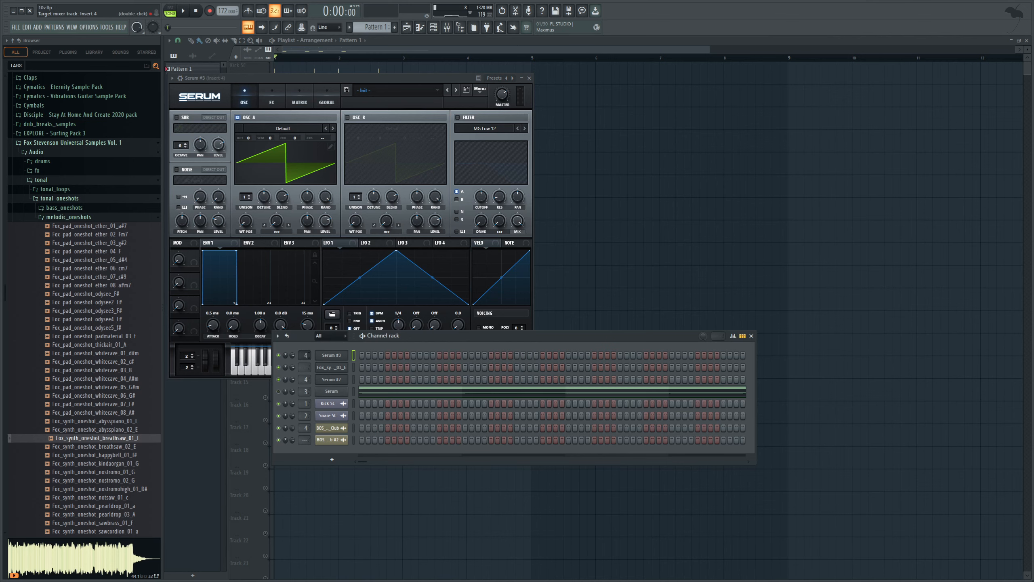
scroll(306, 355, "up", 1)
key("F7")
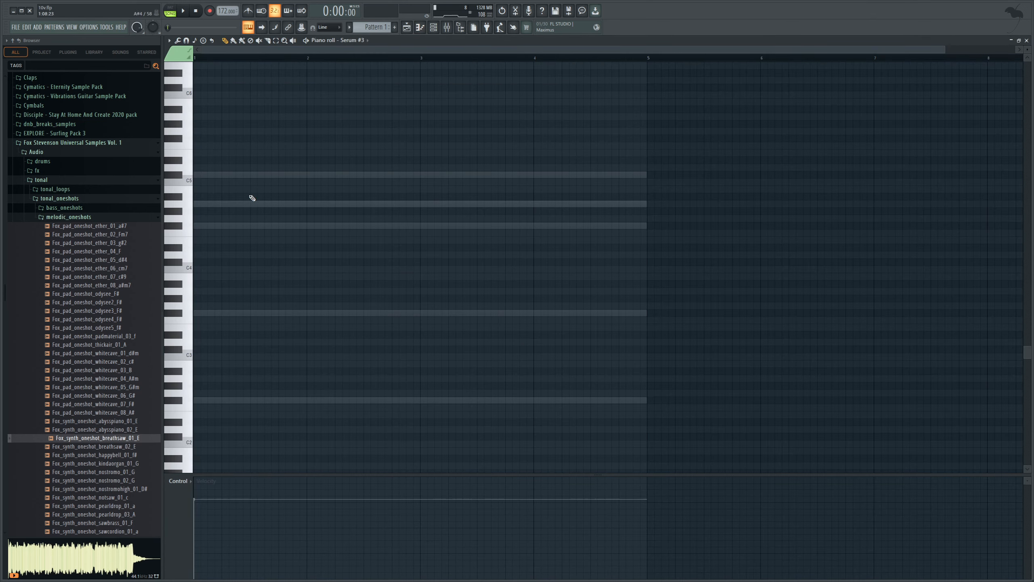
- Draw a one-bar quarter-note melody of A4, C#5, A4 and F#4 for Serum #3 and play it back
left_click(212, 204)
left_click_drag(647, 203, 218, 222)
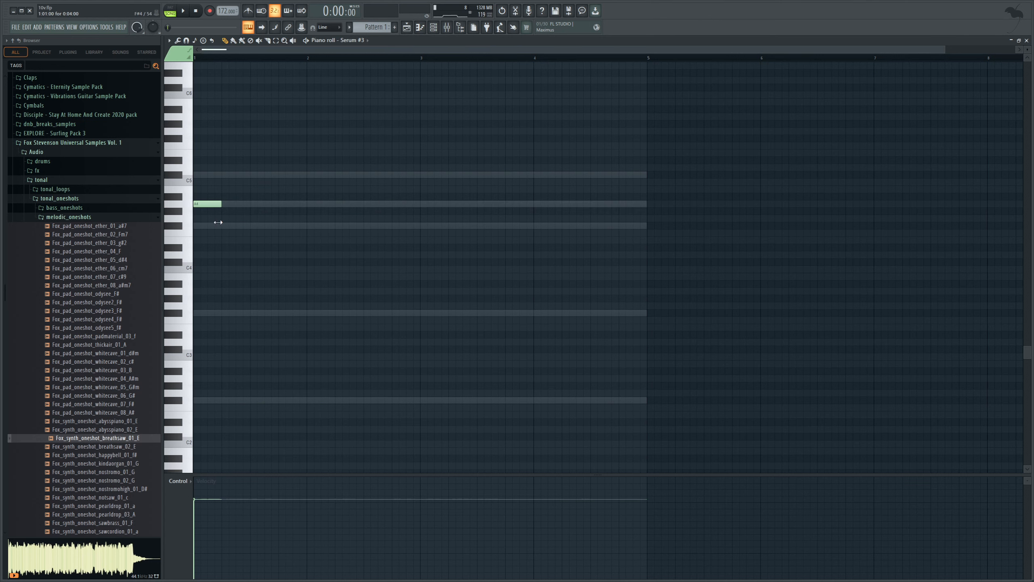
left_click(232, 176)
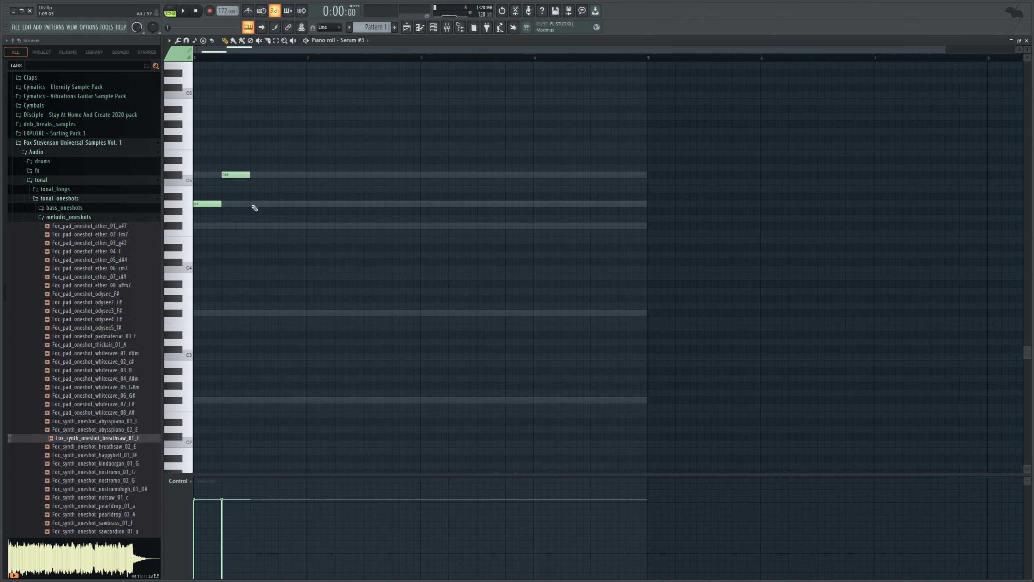
left_click(256, 204)
left_click(285, 226)
scroll(285, 225, "down", 1)
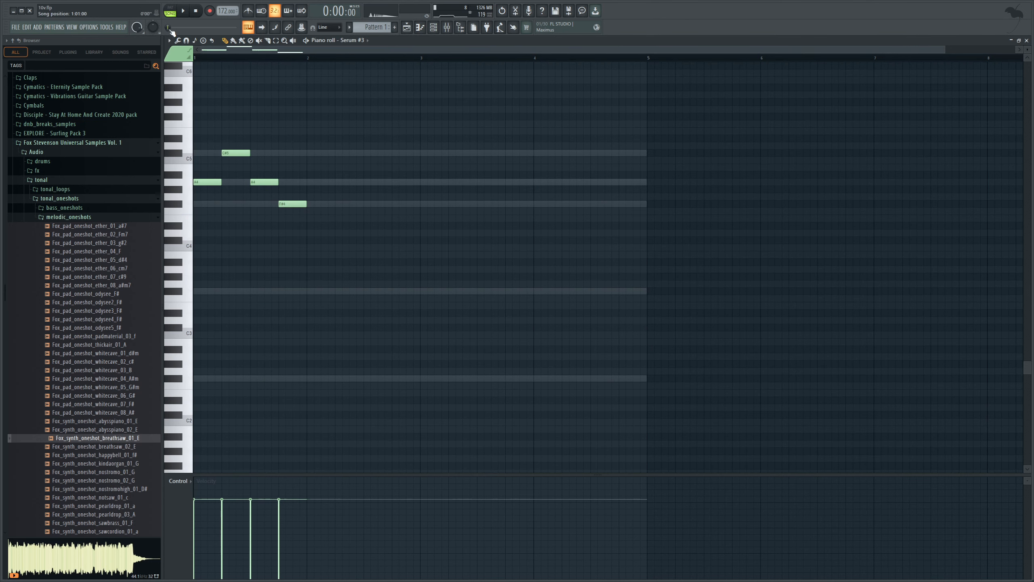
key("space")
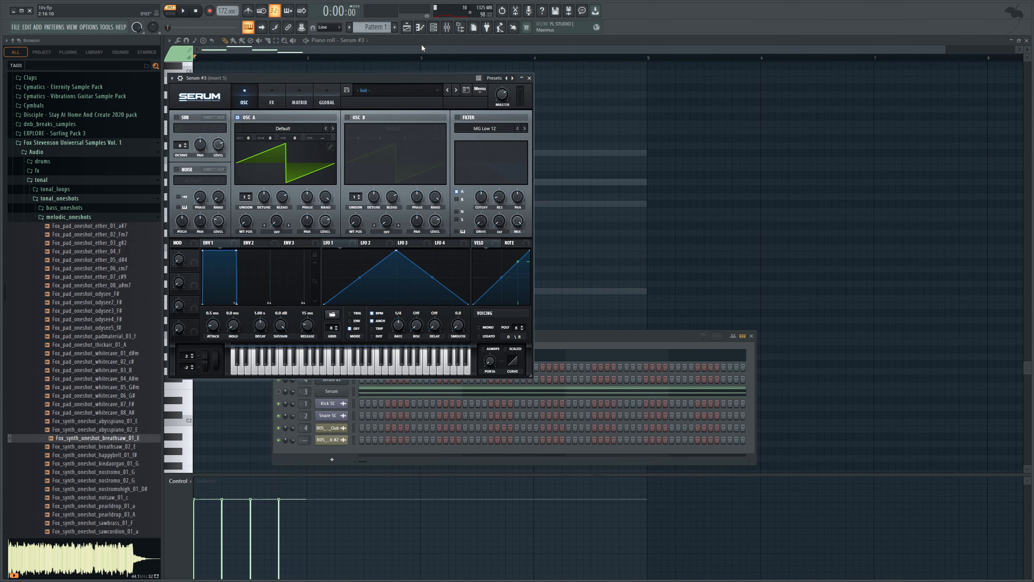
- Load Dimension Expander on mixer Insert 5 and adjust its size to 53% while auditioning the melody
left_click(447, 27)
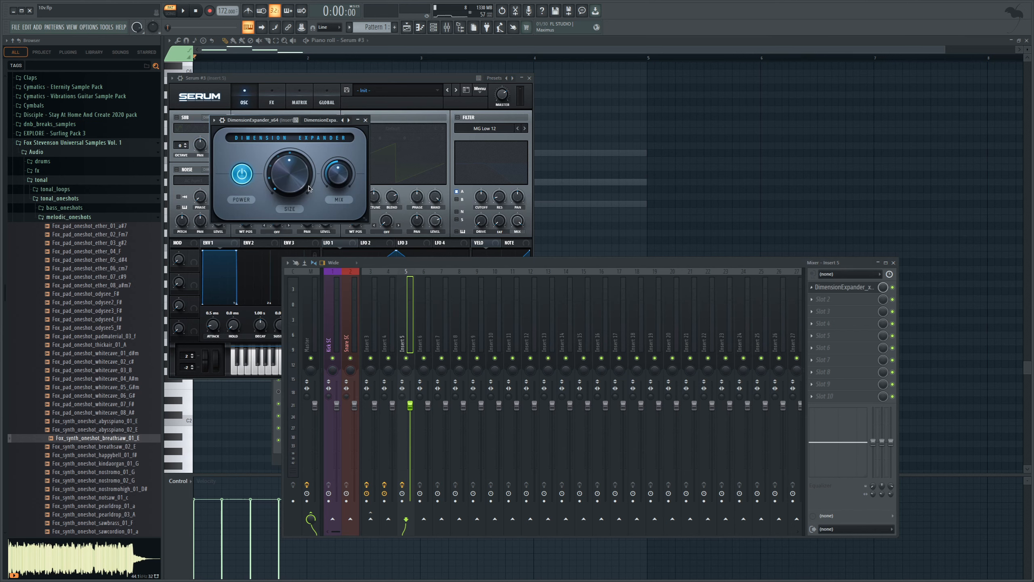
key("space")
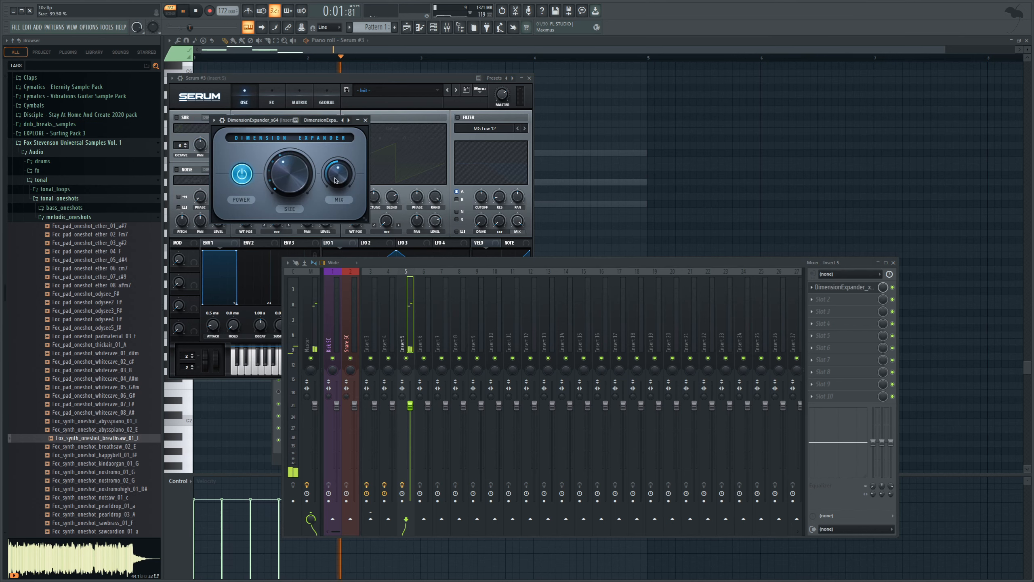
key("space")
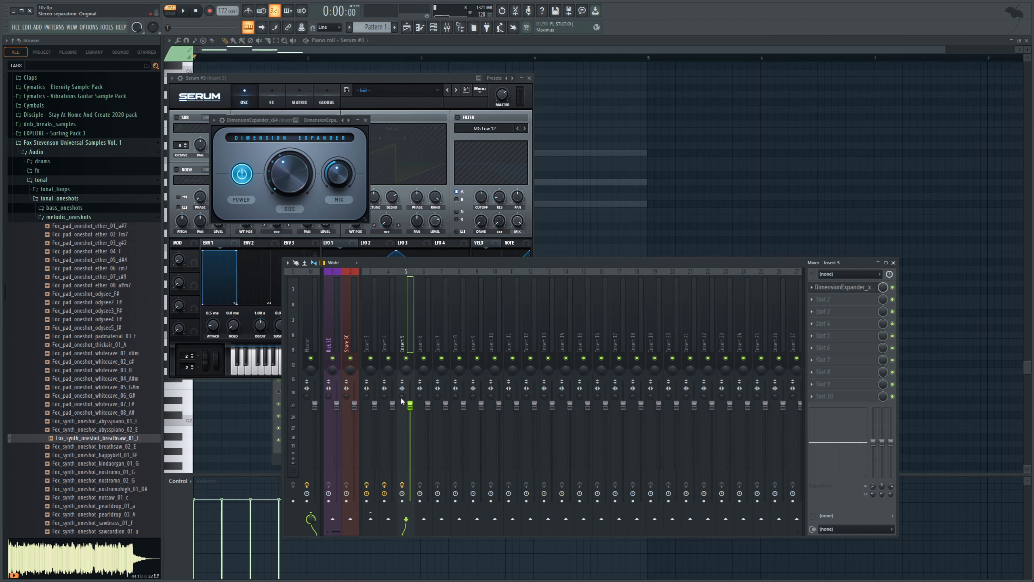
key("space")
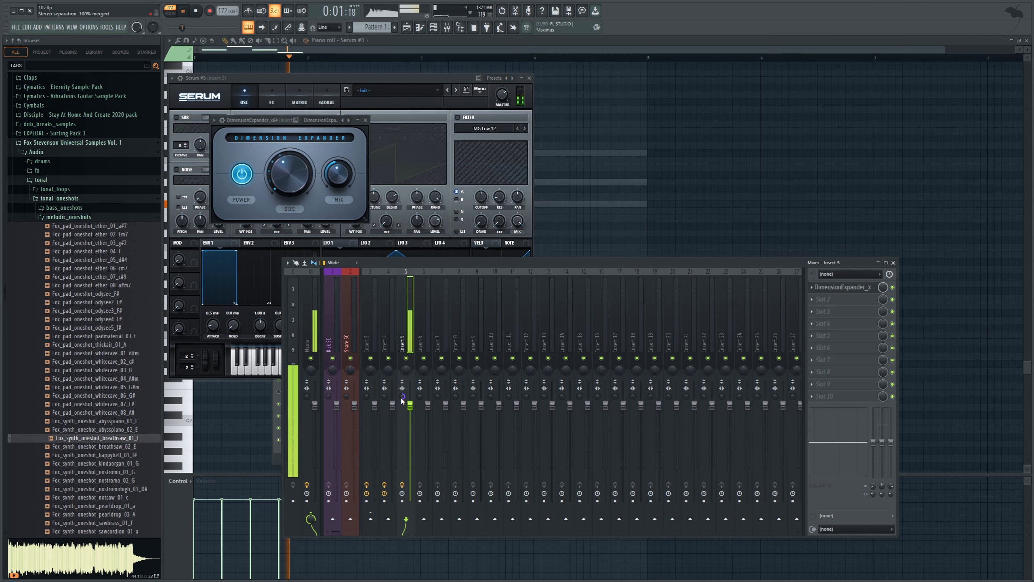
key("space")
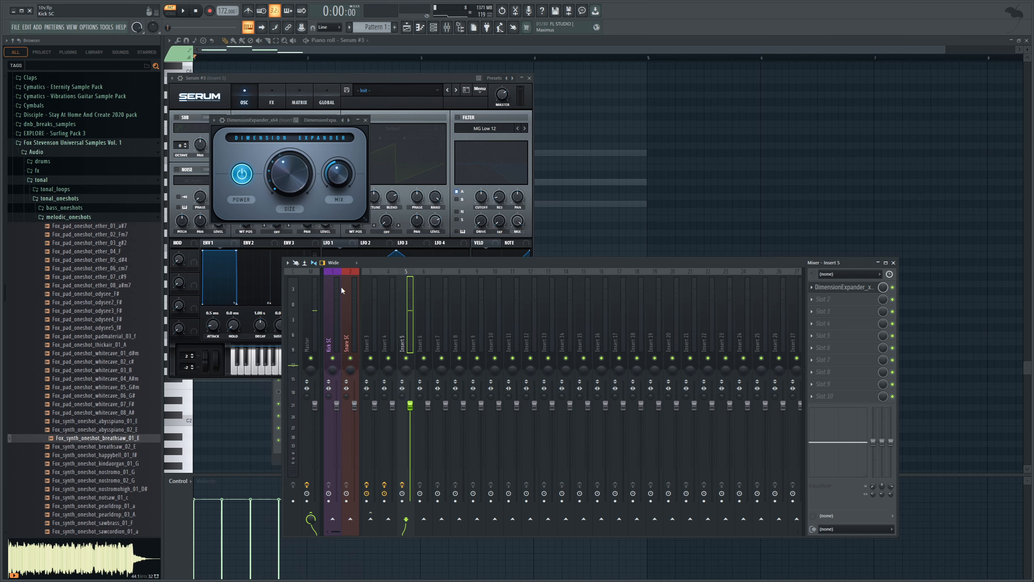
key("space")
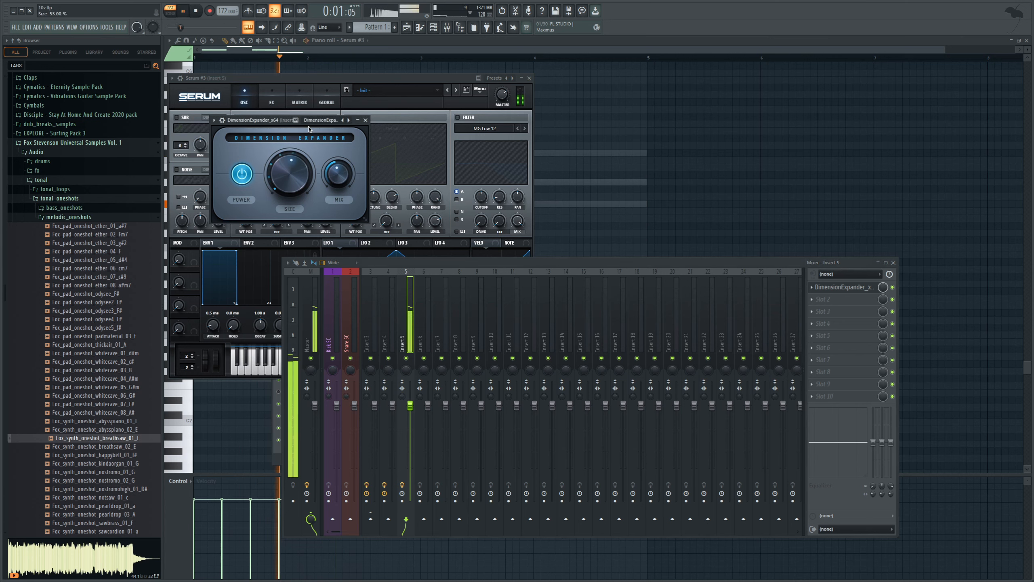
- Load Fruity Reeverb 2 in the second effect slot of Insert 5 and audition the melody through it
key("space")
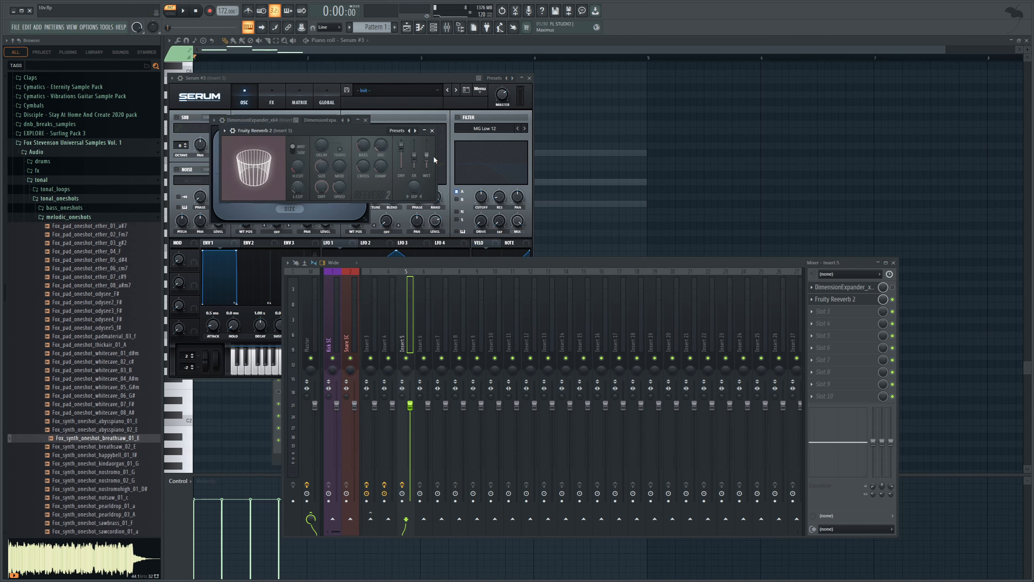
key("space")
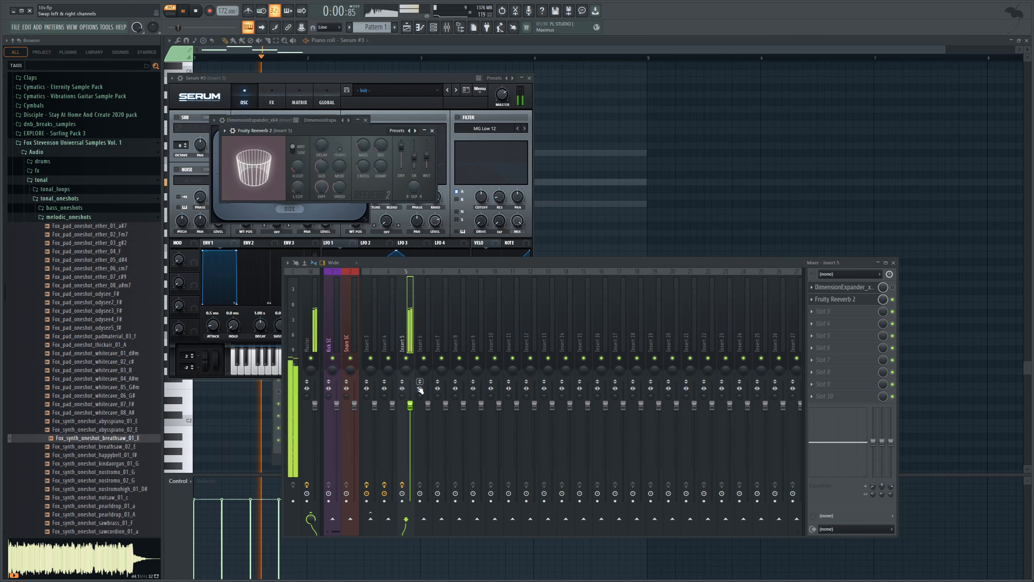
left_click(194, 11)
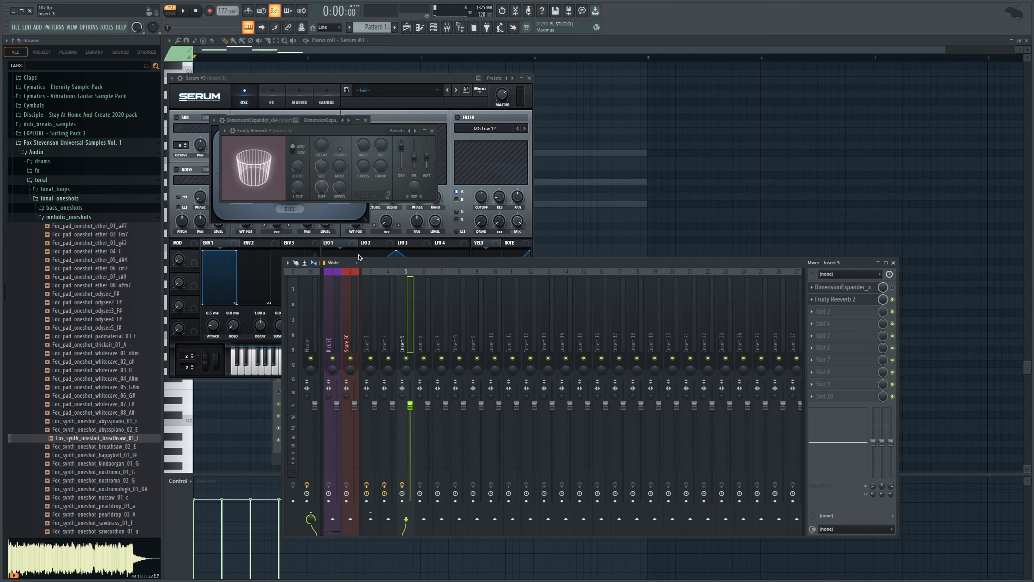
- Delete all four melody notes from the first bar of Serum #3's piano roll
left_click(441, 48)
right_click(293, 203)
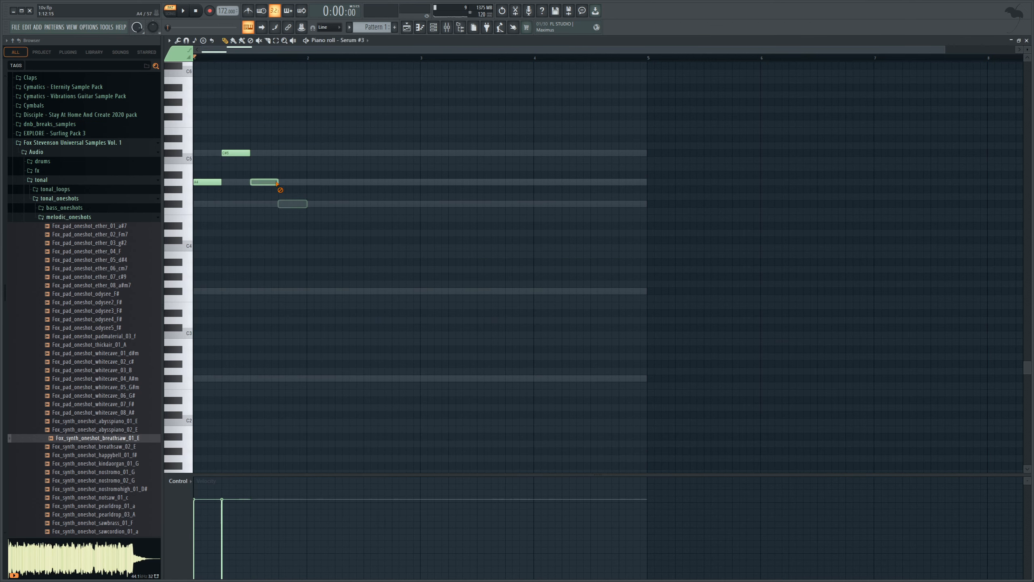
right_click(264, 182)
right_click(236, 153)
right_click(207, 182)
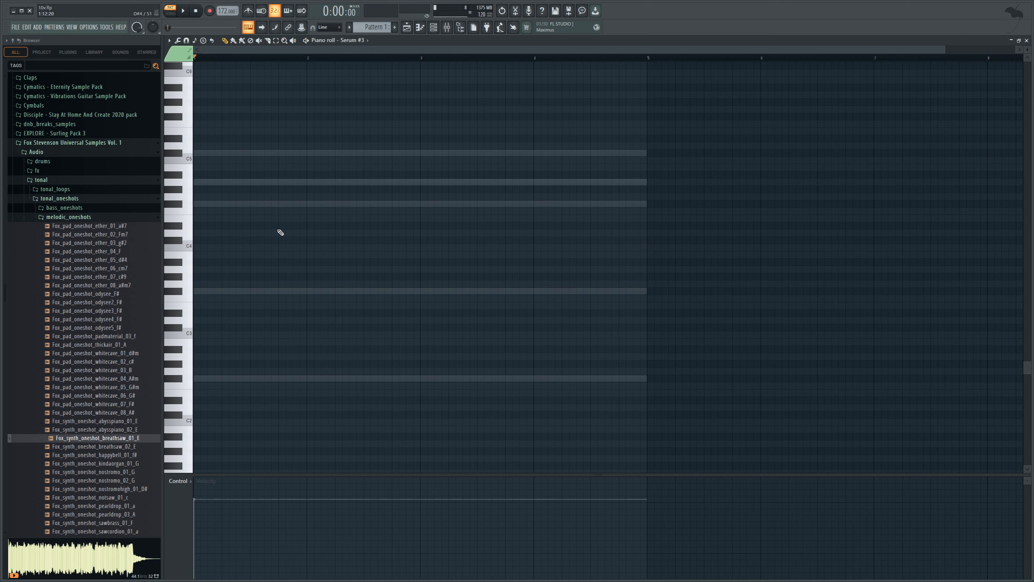
- Open the Serum channel's piano roll and select all three notes of its E2, G2, A2 line
key("F6")
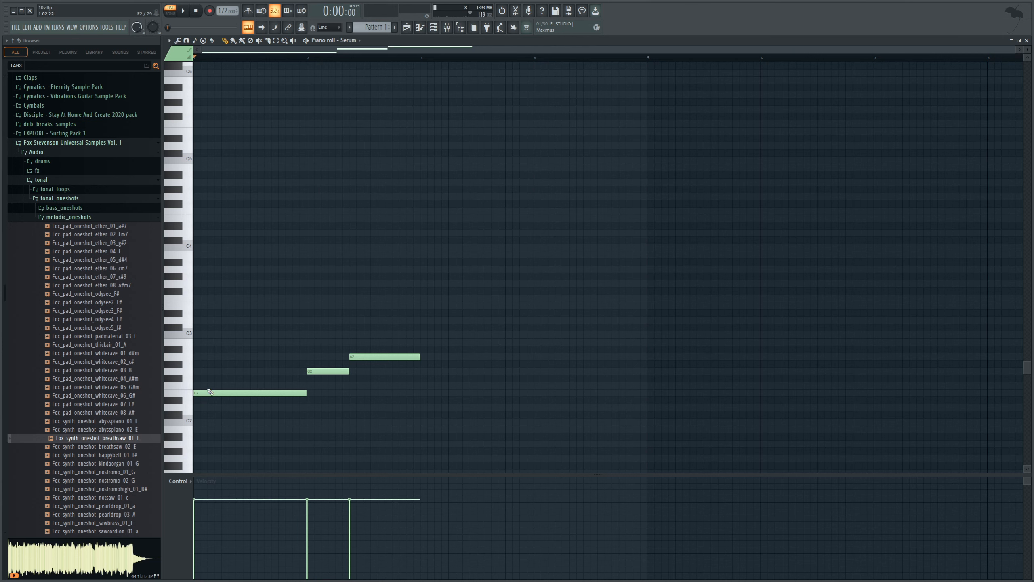
left_click(374, 355)
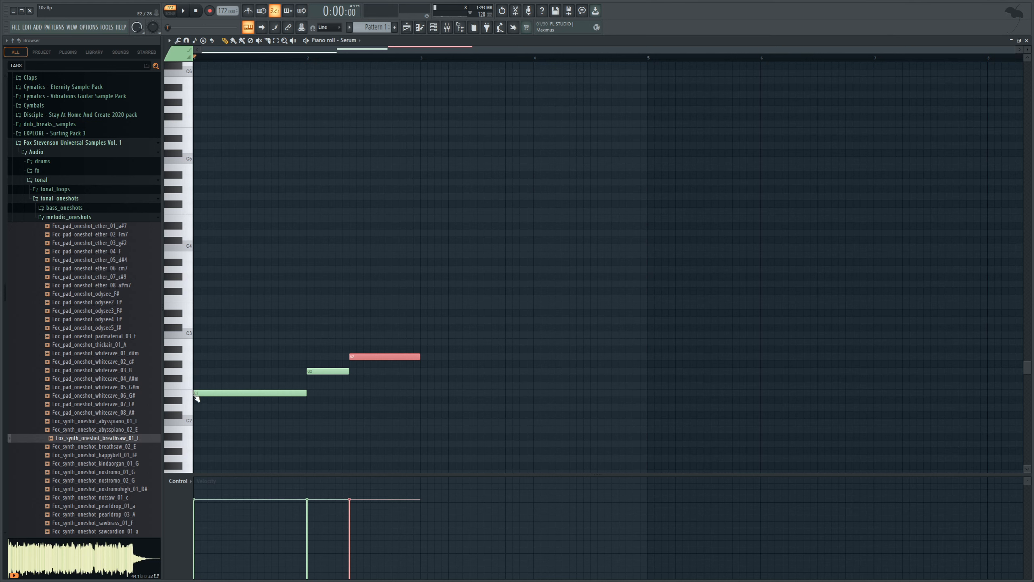
left_click(228, 335)
right_click(227, 336)
key("ctrl+a")
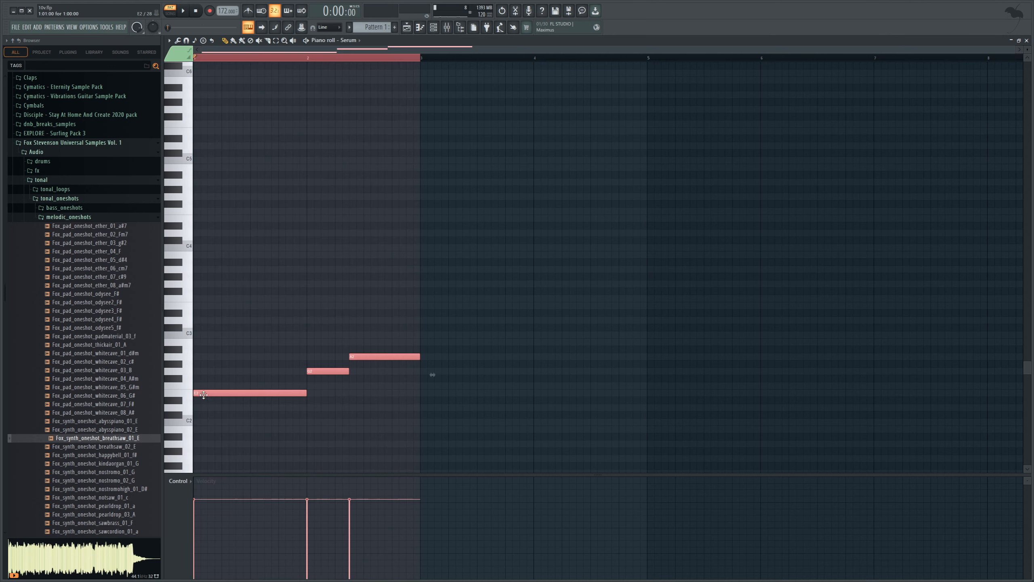
- Try the selected notes two semitones lower, move them back, then transpose them down six semitones to start on A#1 and play them
mouse_move(208, 393)
left_mouse_down()
mouse_move(208, 374)
mouse_move(214, 408)
left_mouse_up()
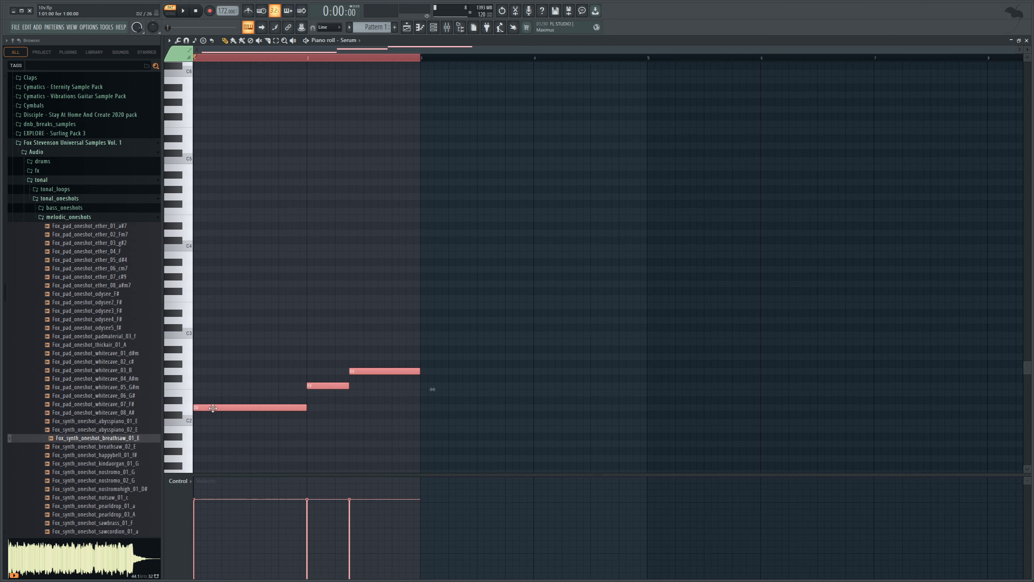
left_click_drag(211, 401, 205, 392)
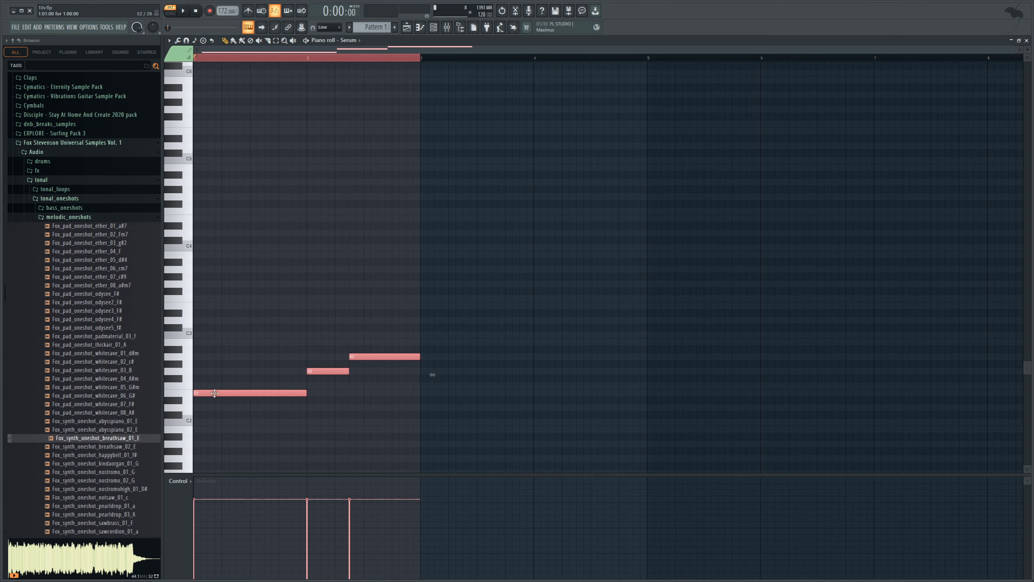
left_click_drag(215, 393, 207, 436)
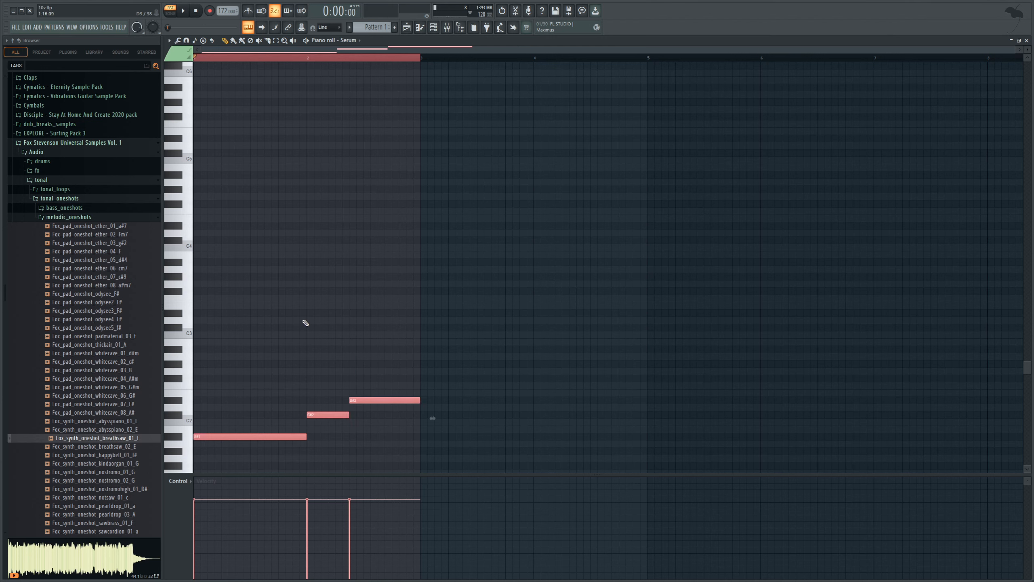
key("space")
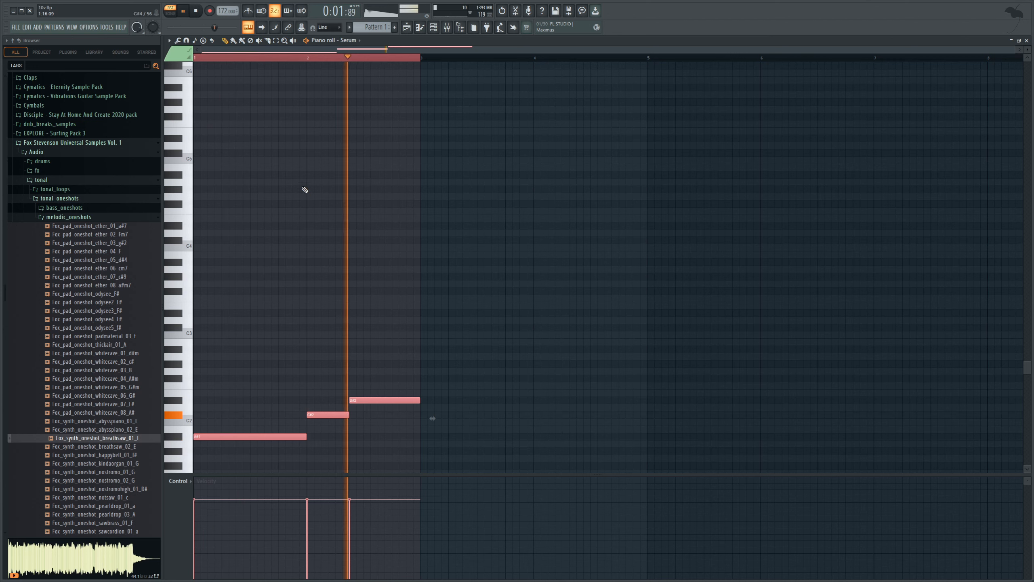
key("space")
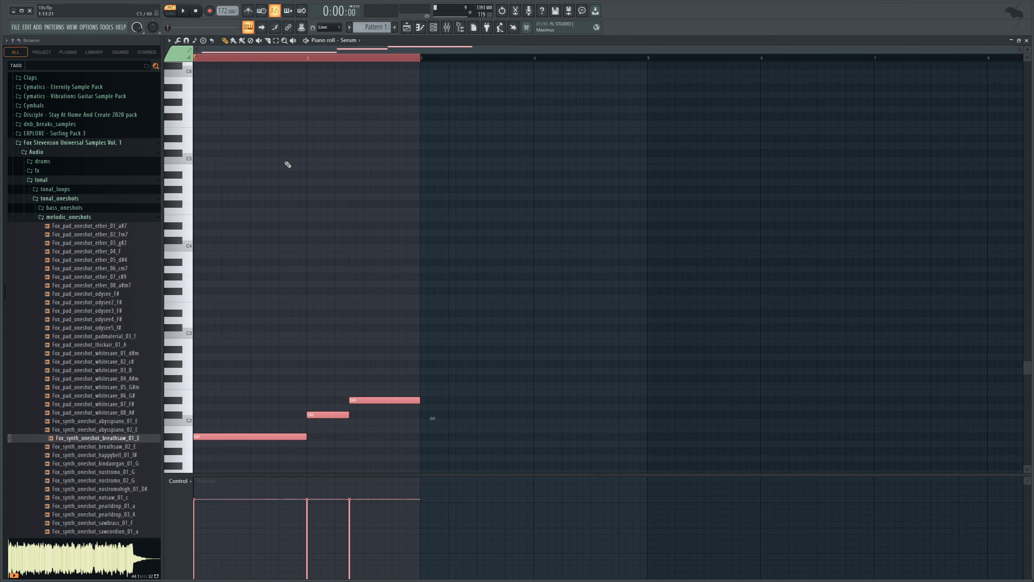
- Transpose the three selected notes up seven semitones so the line starts on F2, and play it back
scroll(279, 356, "down", 5)
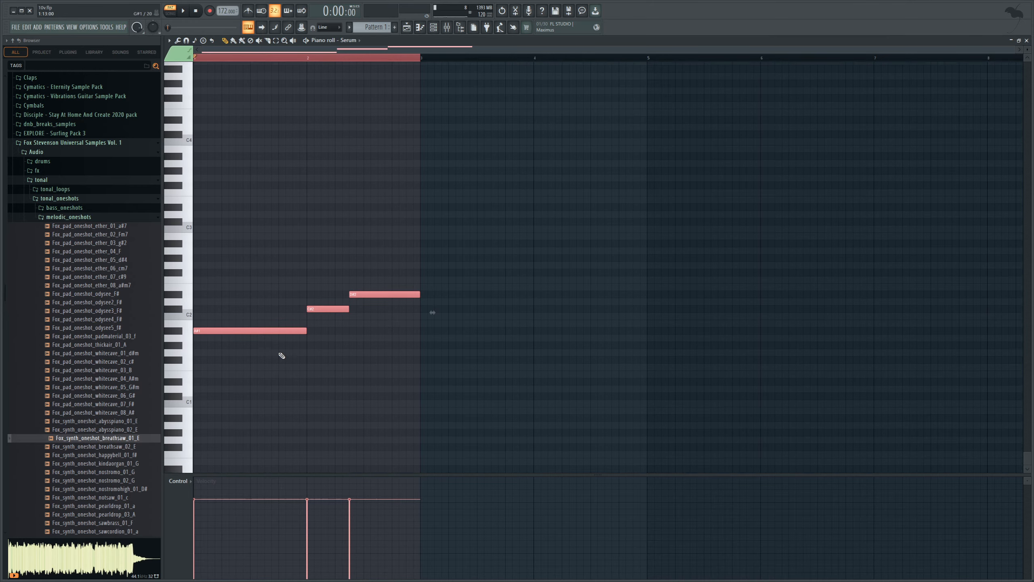
scroll(210, 343, "up", 1)
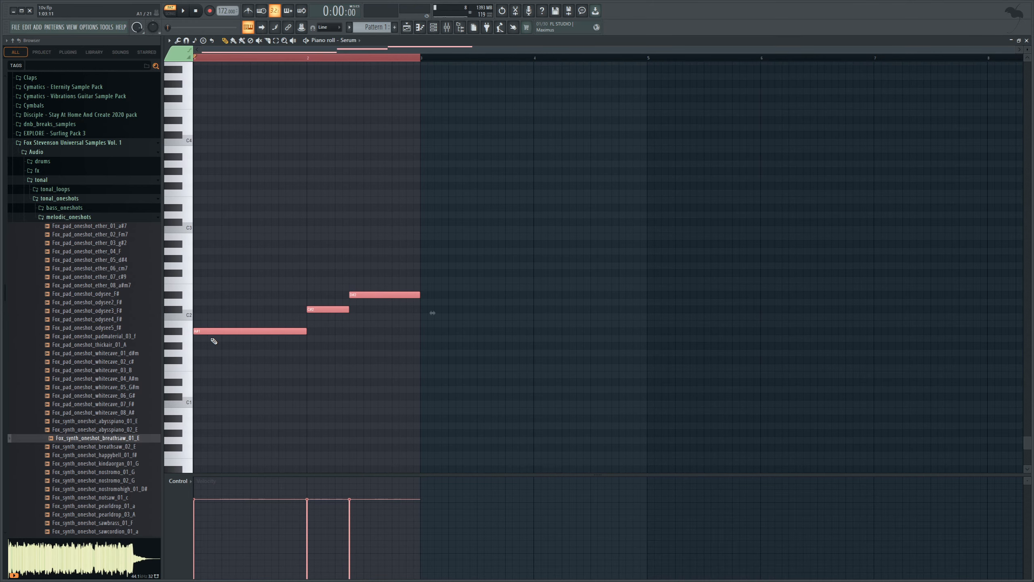
left_click_drag(208, 332, 211, 280)
key("space")
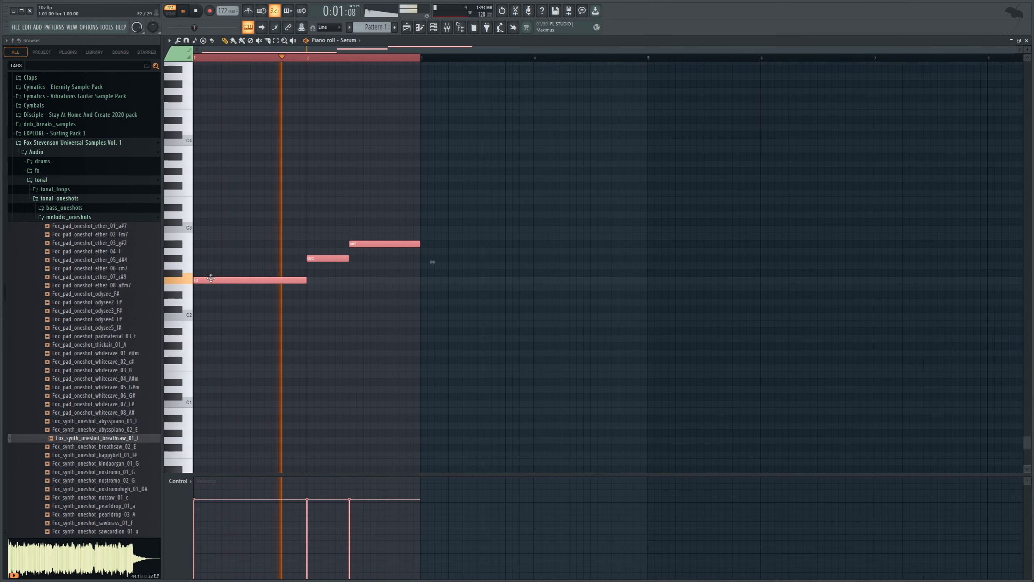
key("space")
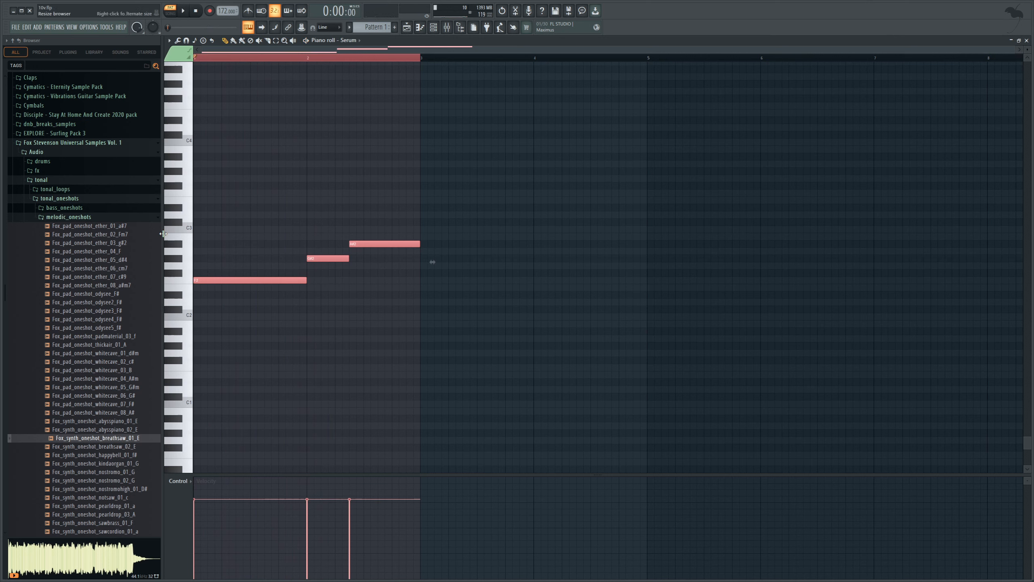